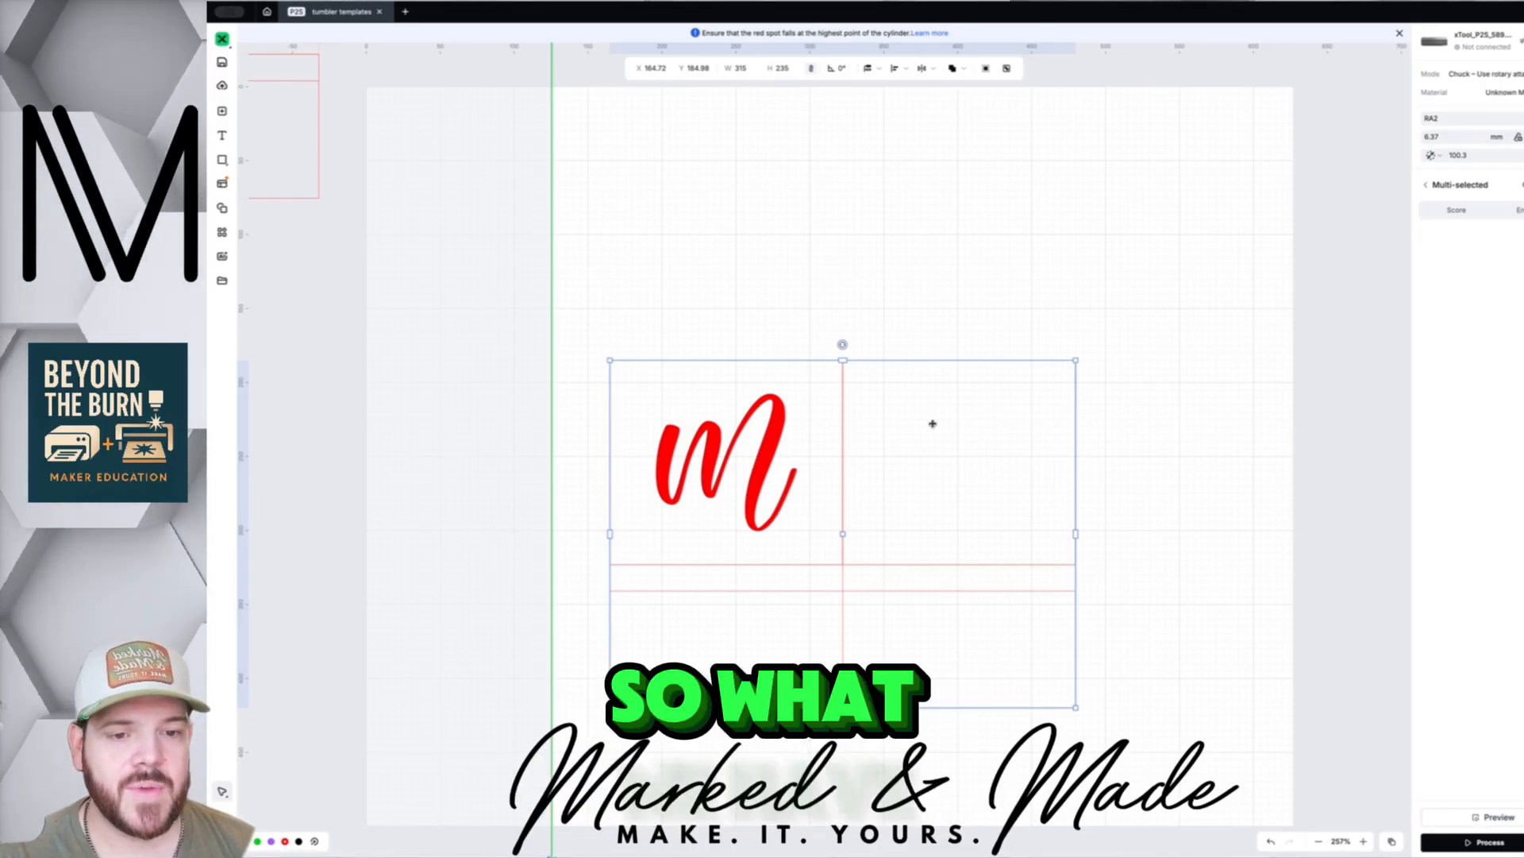
# - Survey the templates, then nudge the m template group slightly lower on the work area
pyautogui.scroll(-5, 909, 361)
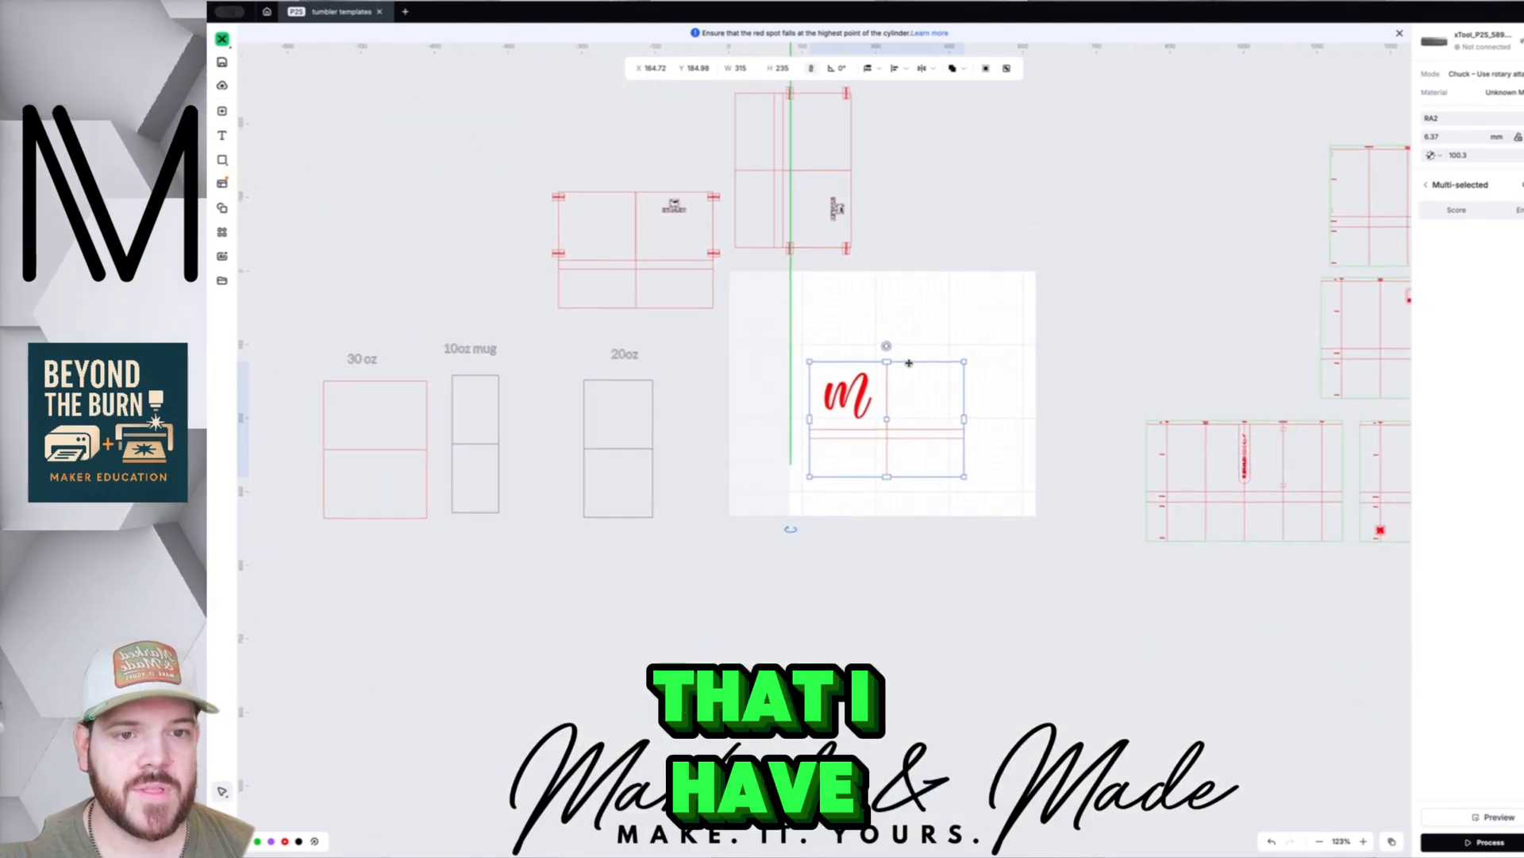
pyautogui.scroll(-5, 909, 363)
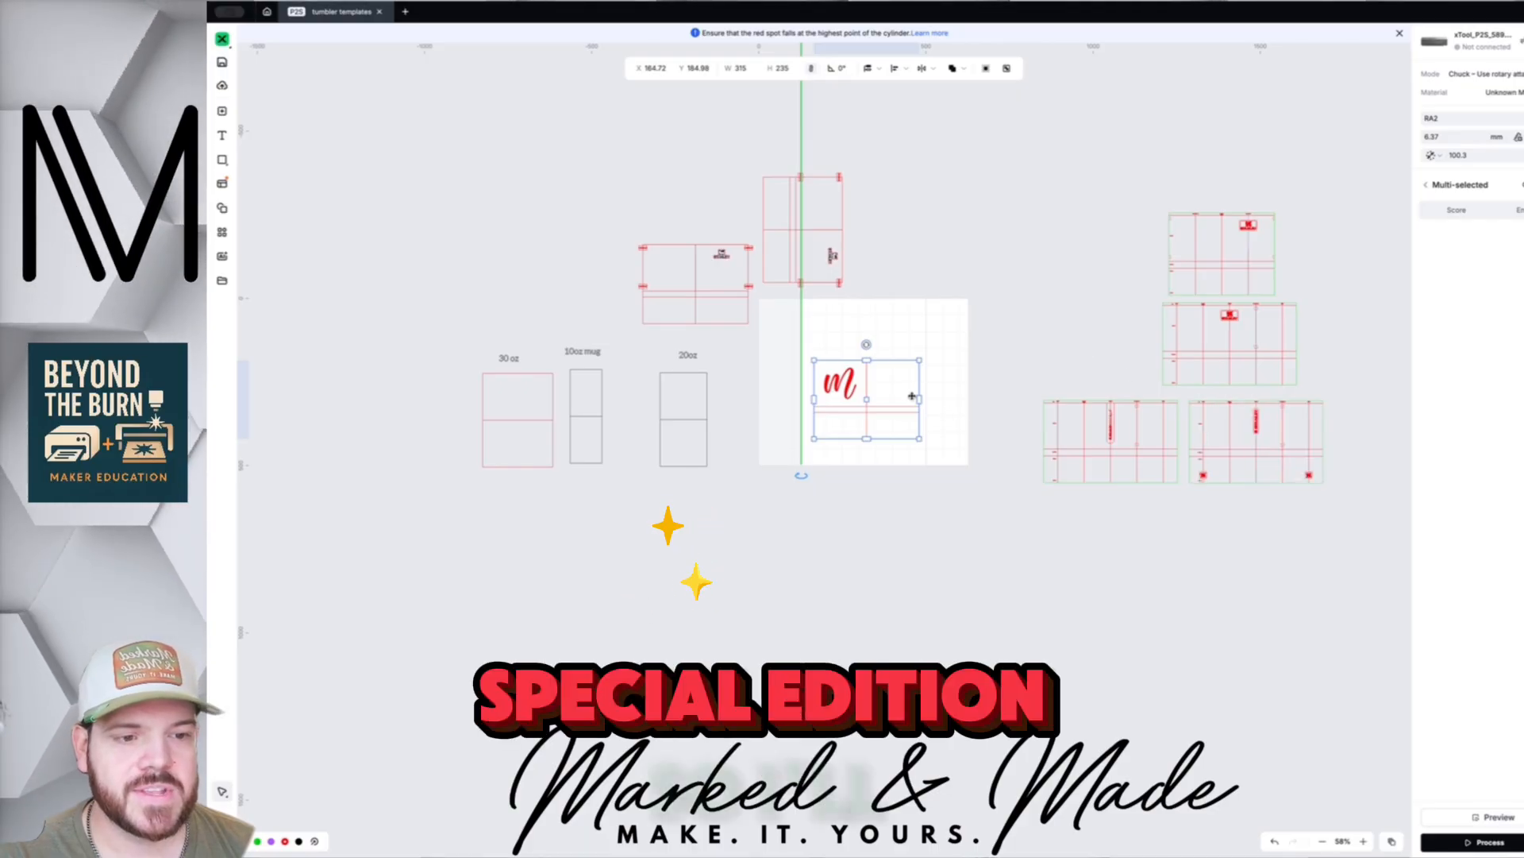
pyautogui.scroll(8, 908, 391)
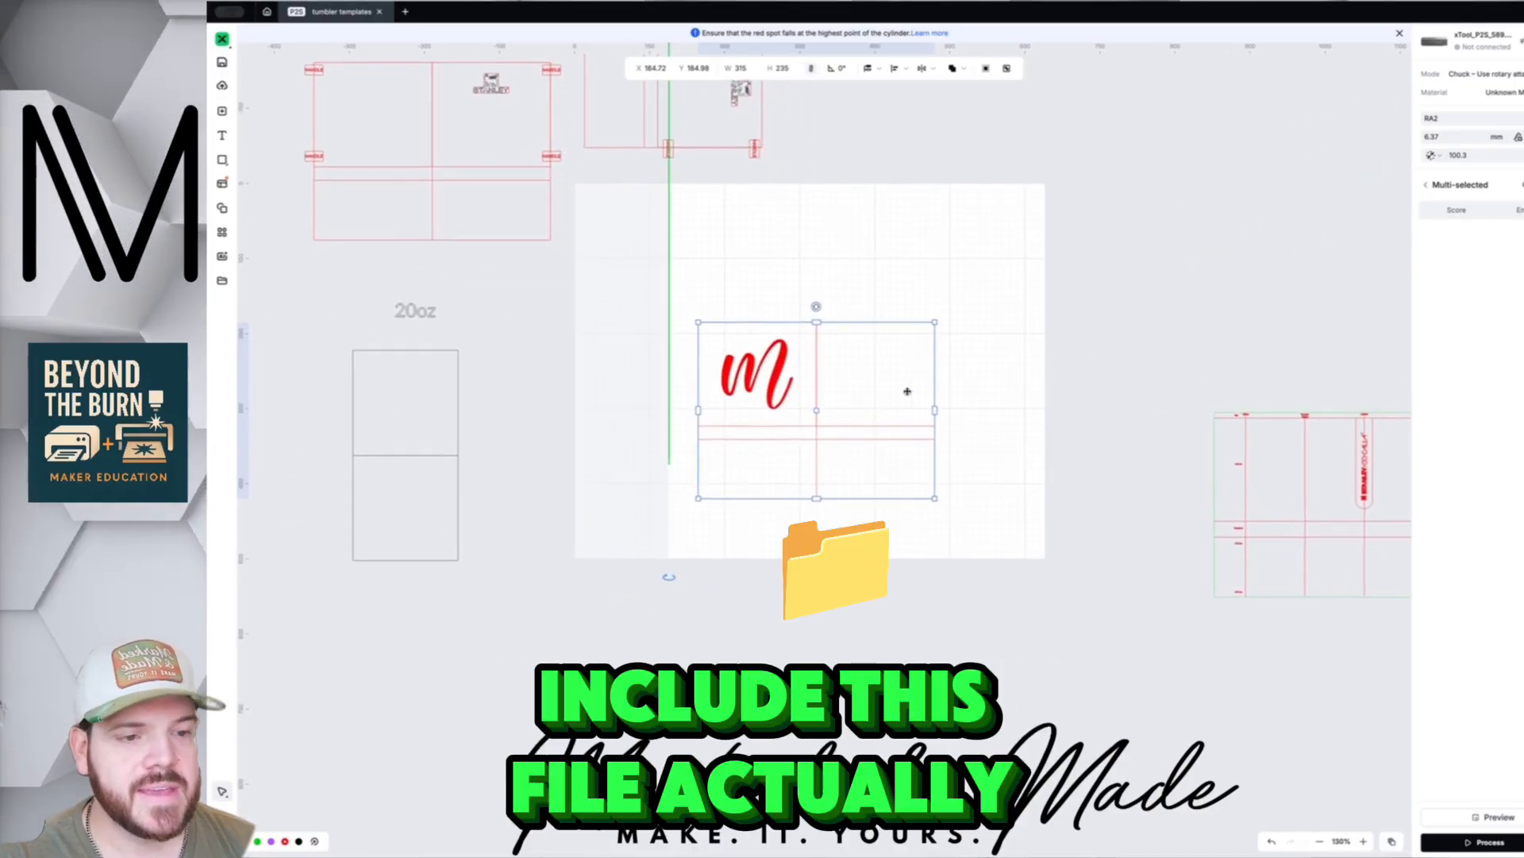
pyautogui.scroll(4, 817, 397)
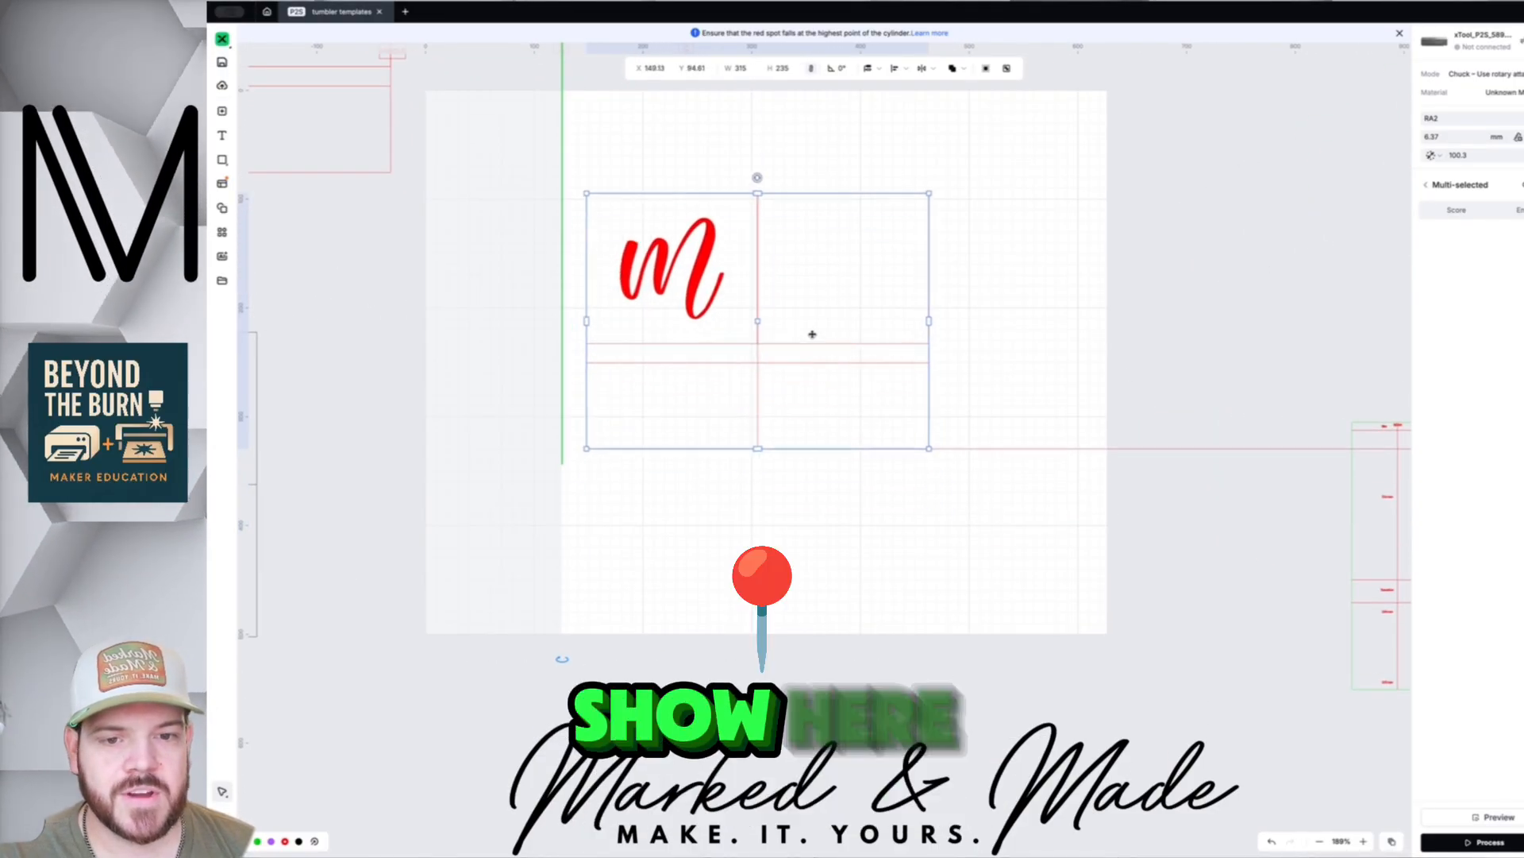
pyautogui.moveTo(778, 371); pyautogui.dragTo(805, 382)
pyautogui.click(798, 608)
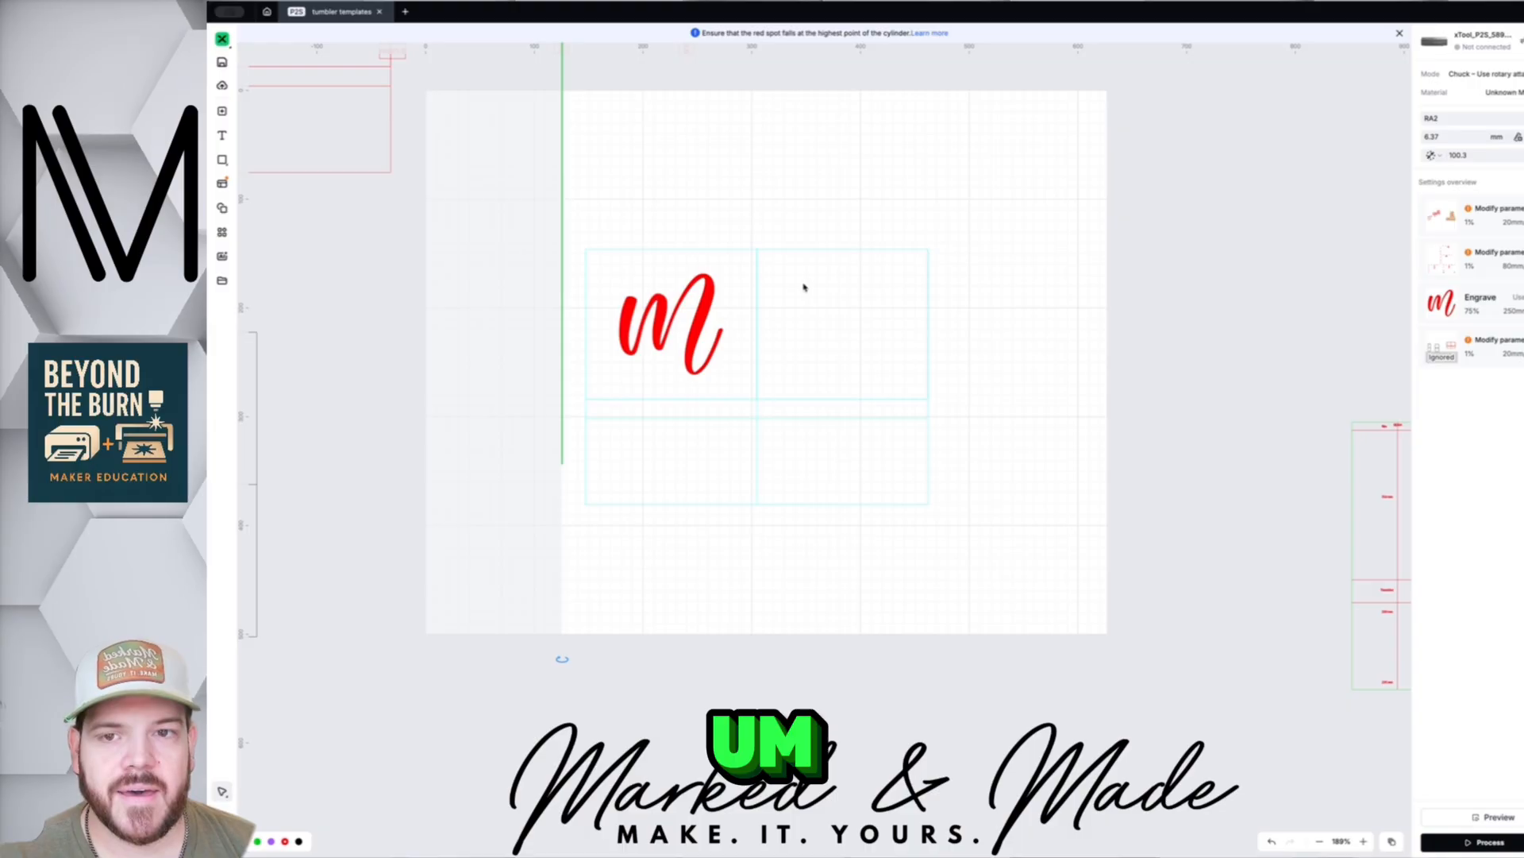
pyautogui.scroll(-2, 790, 329)
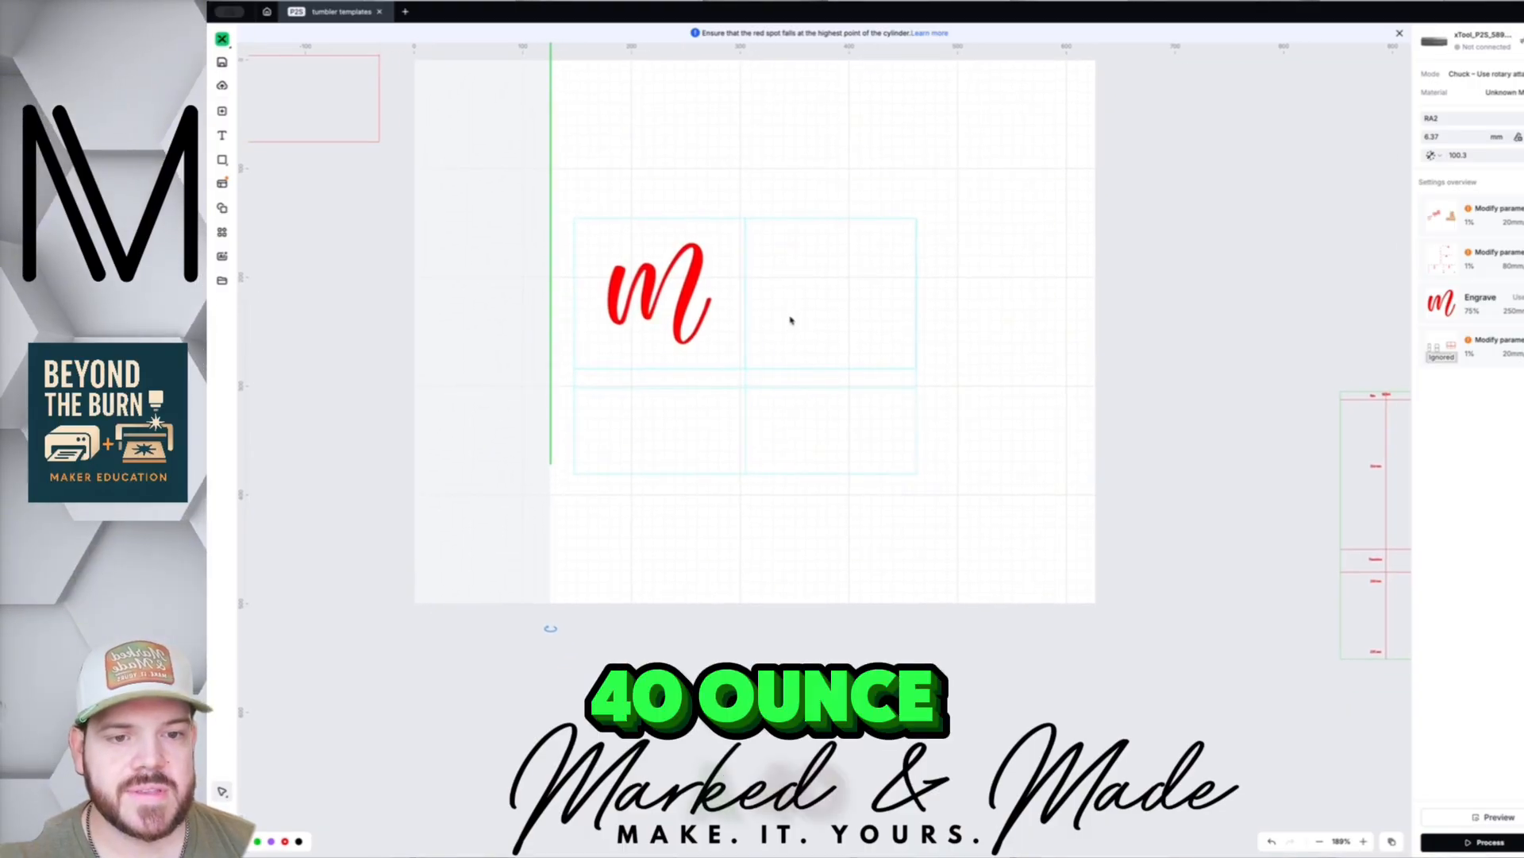
pyautogui.click(792, 307)
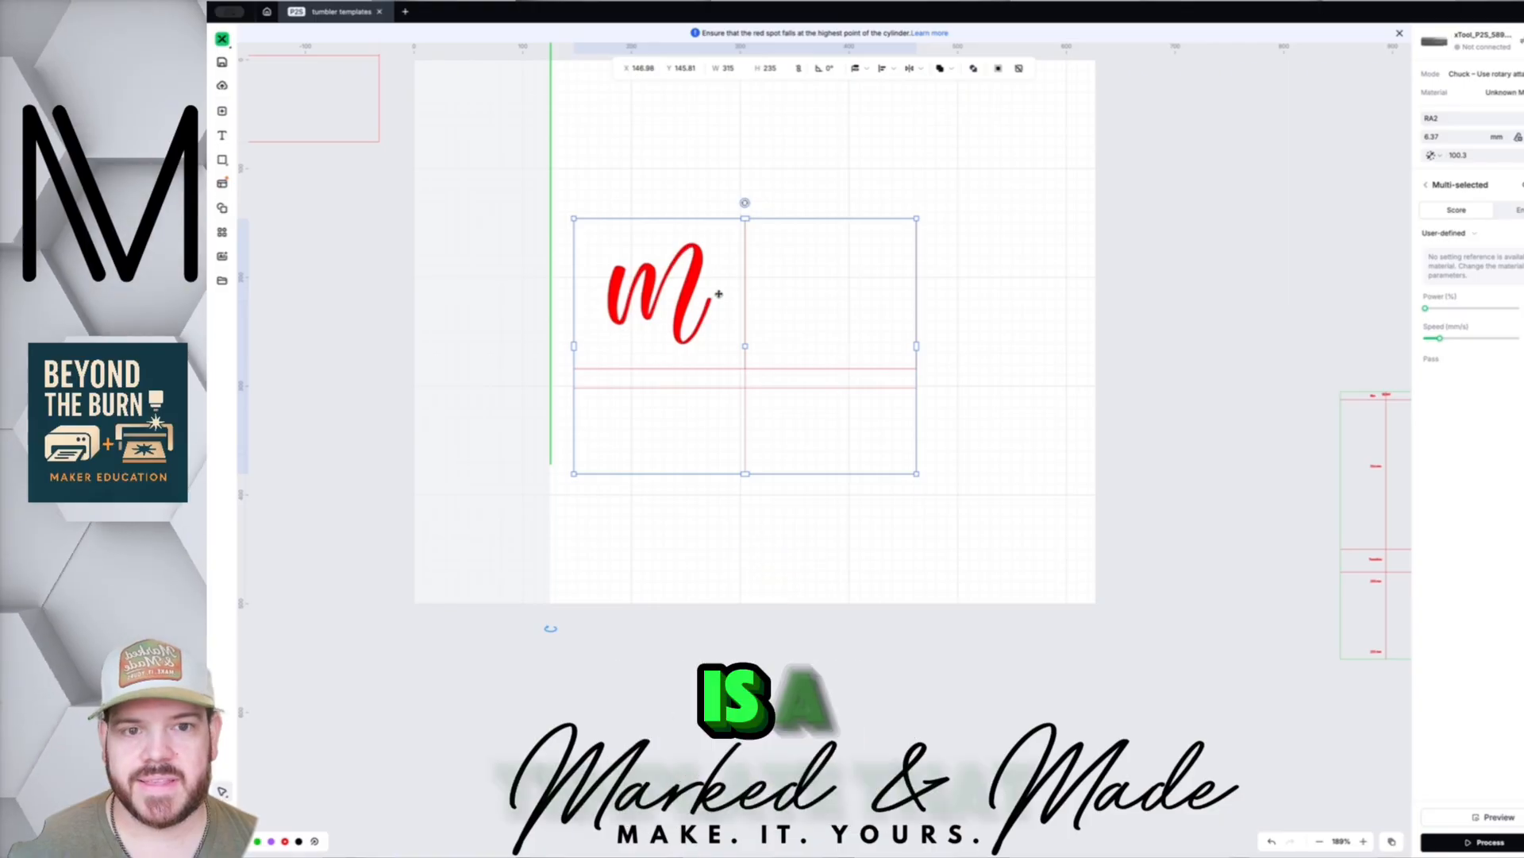
pyautogui.scroll(1, 718, 294)
pyautogui.scroll(-1, 718, 294)
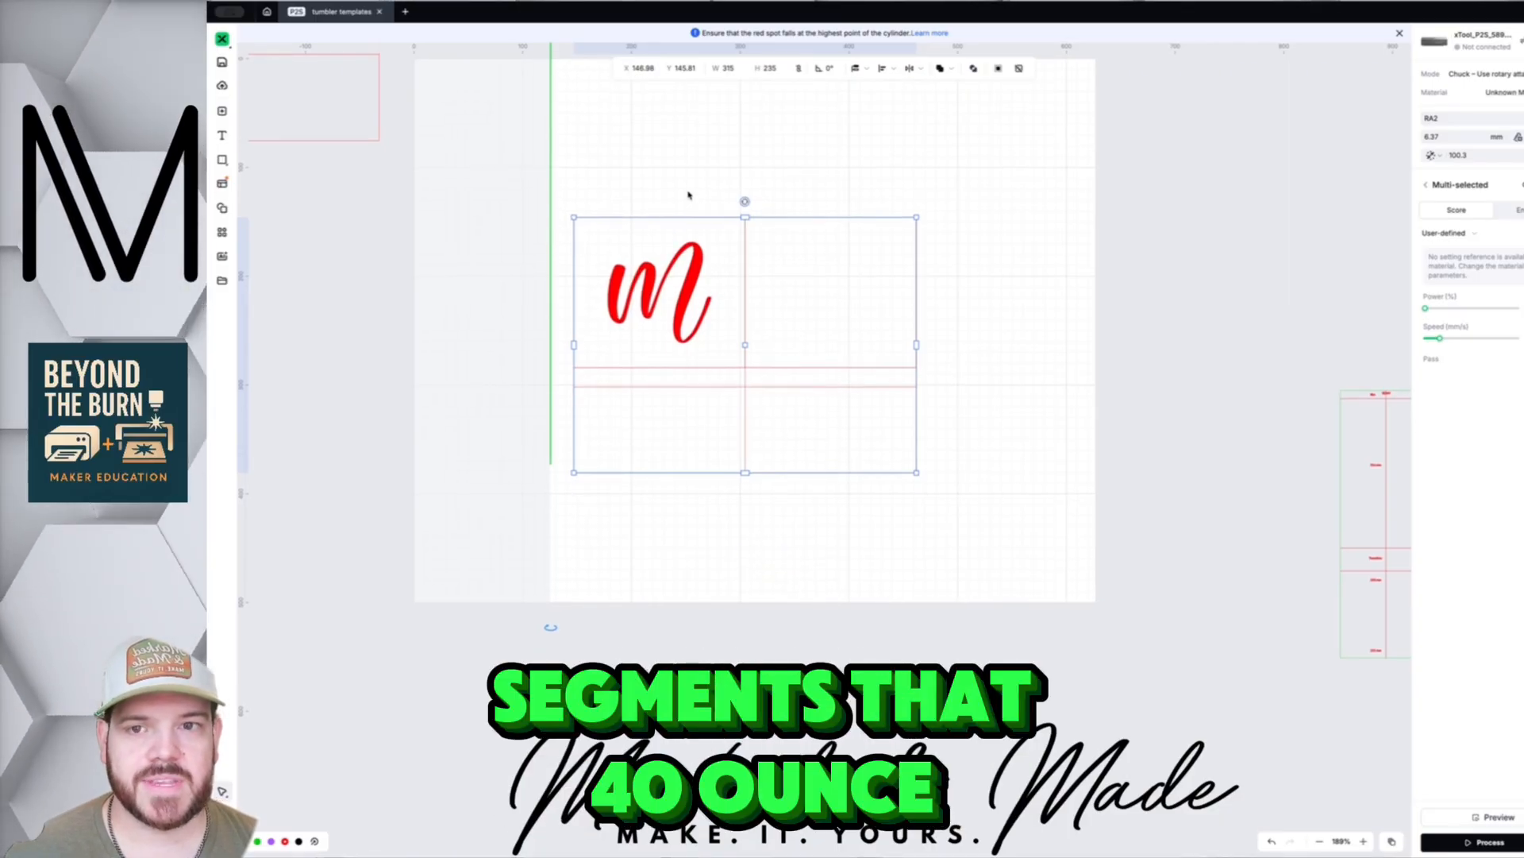
pyautogui.click(684, 189)
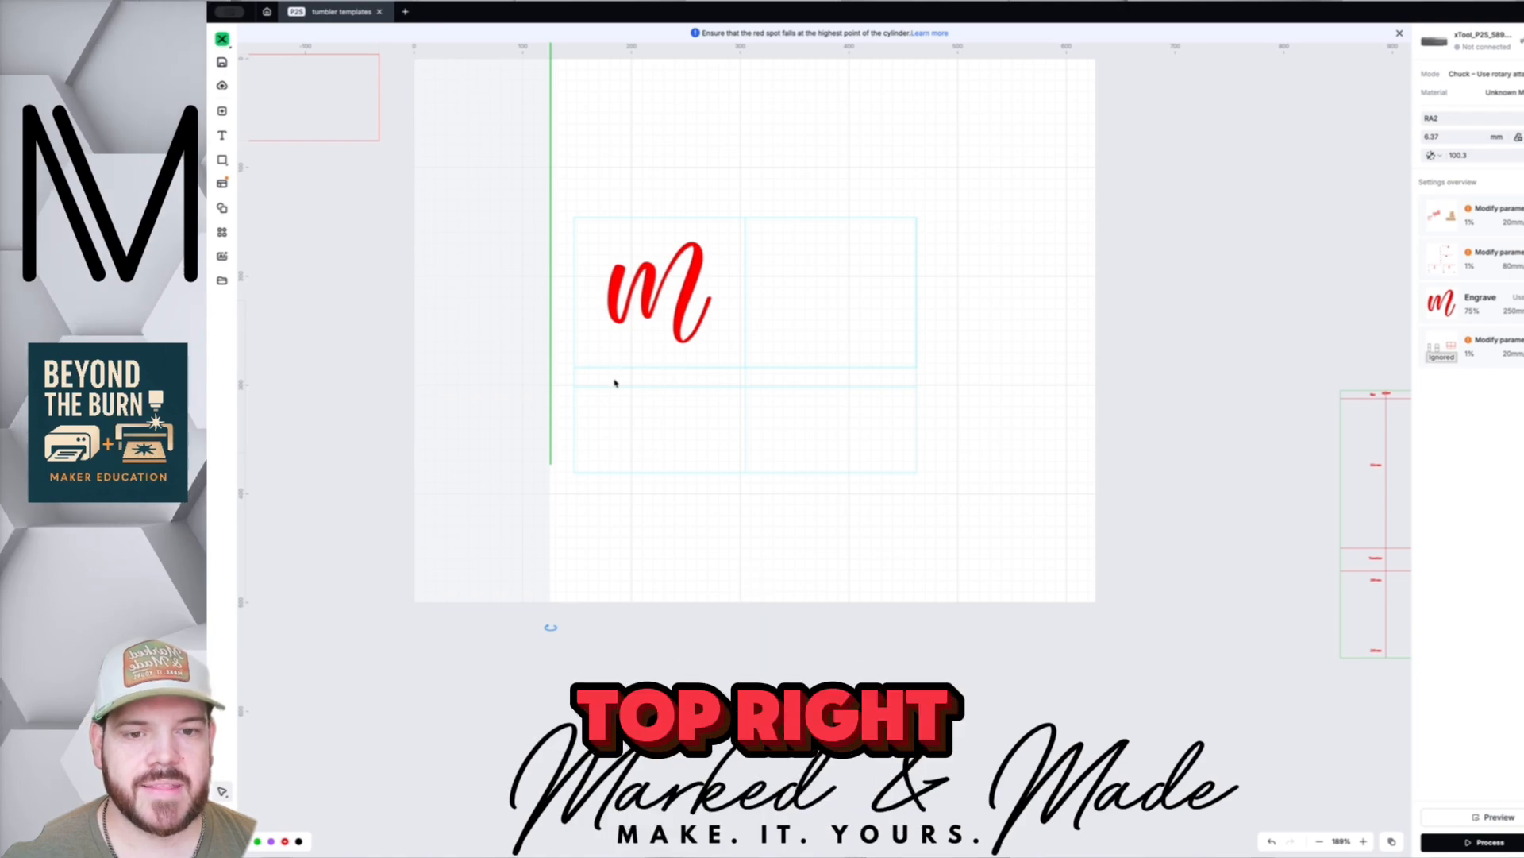
pyautogui.scroll(5, 647, 388)
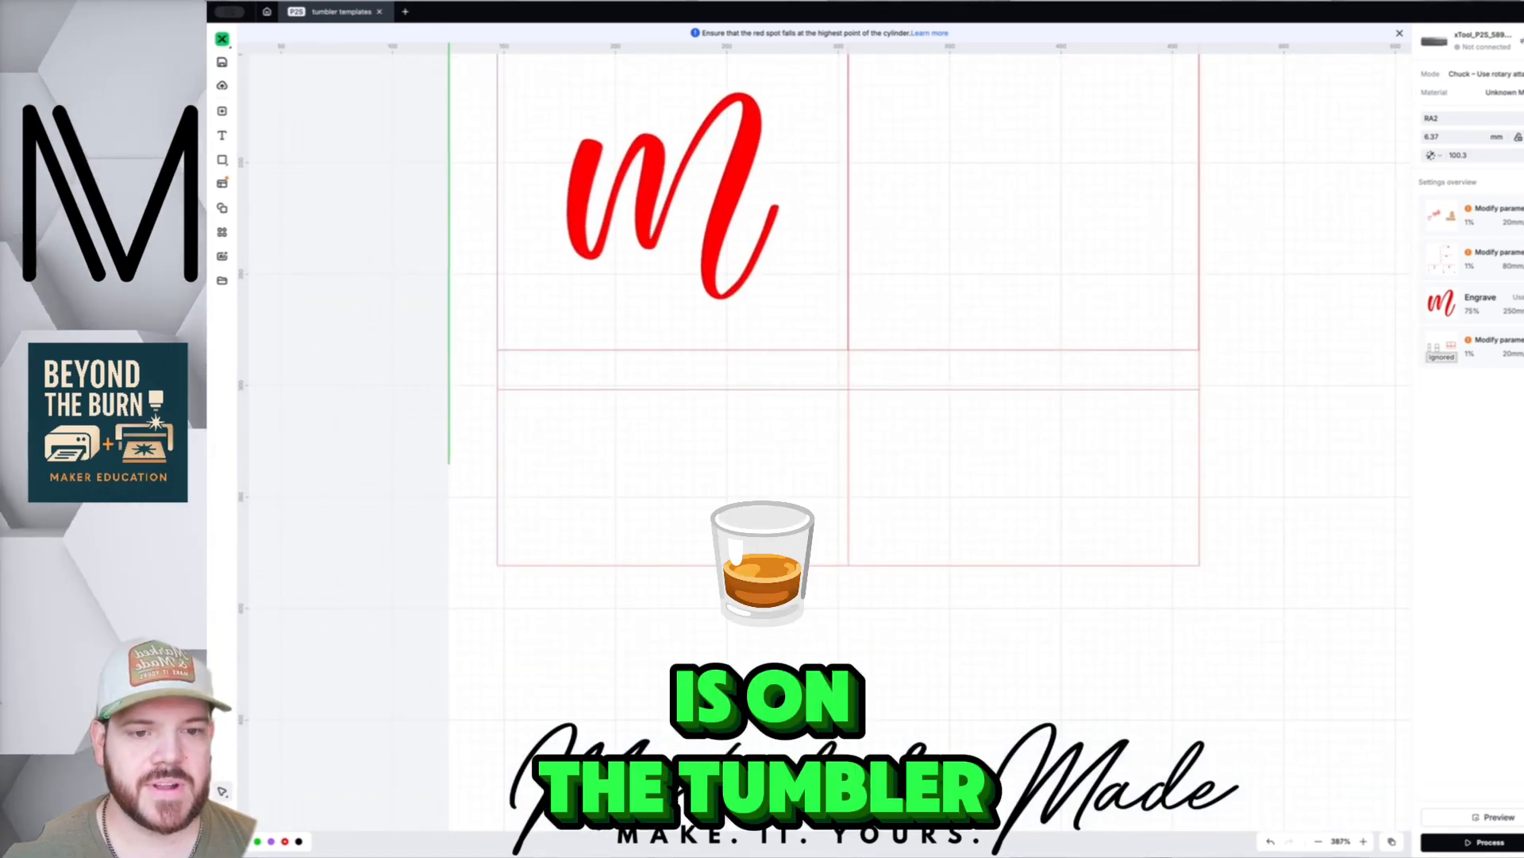
pyautogui.scroll(-1, 824, 665)
pyautogui.scroll(-4, 802, 579)
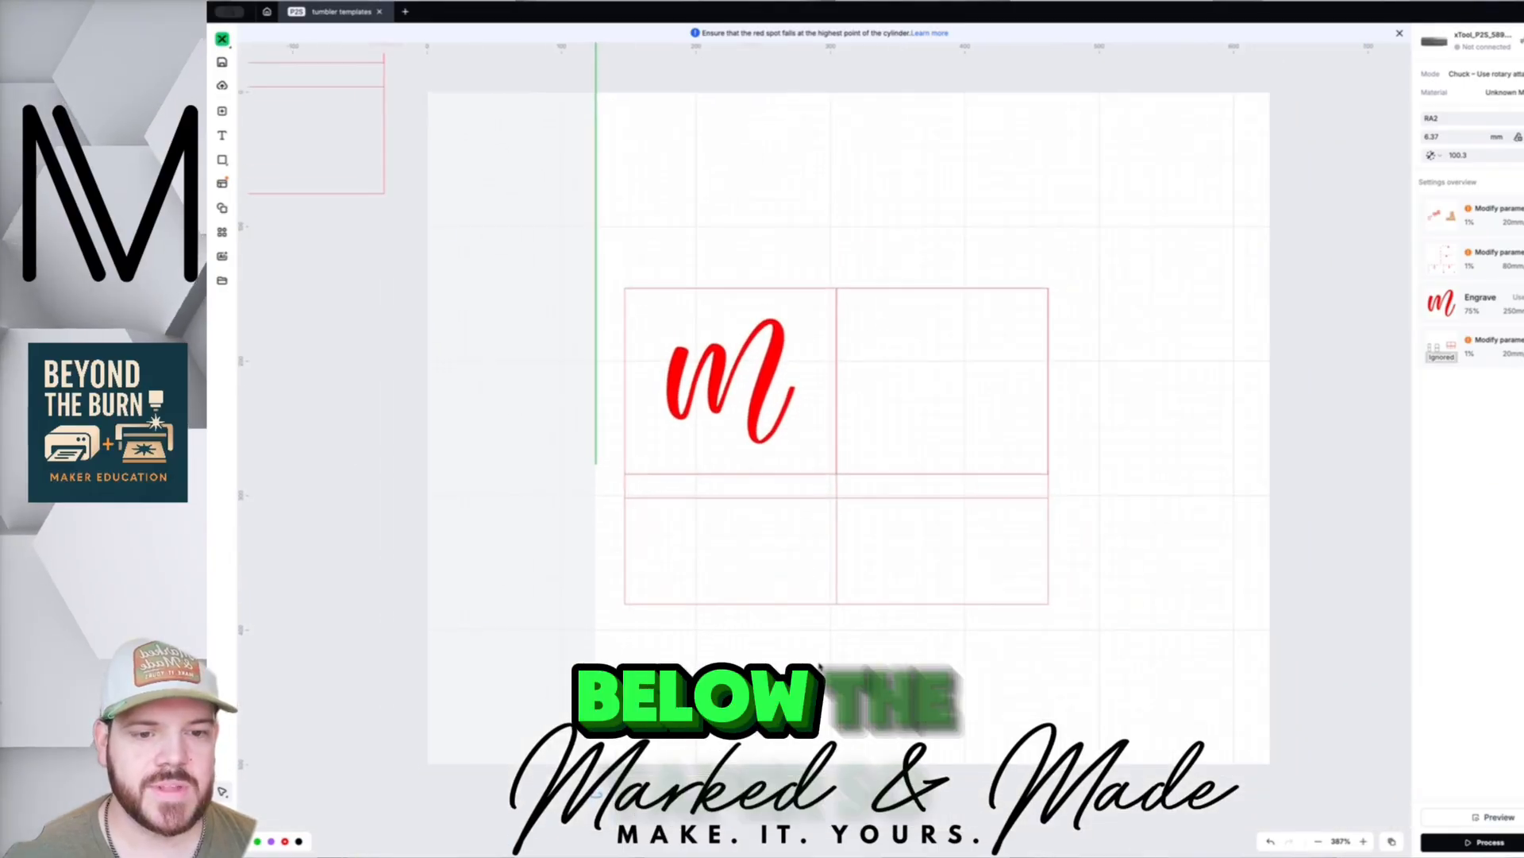
pyautogui.hscroll(3, 802, 579)
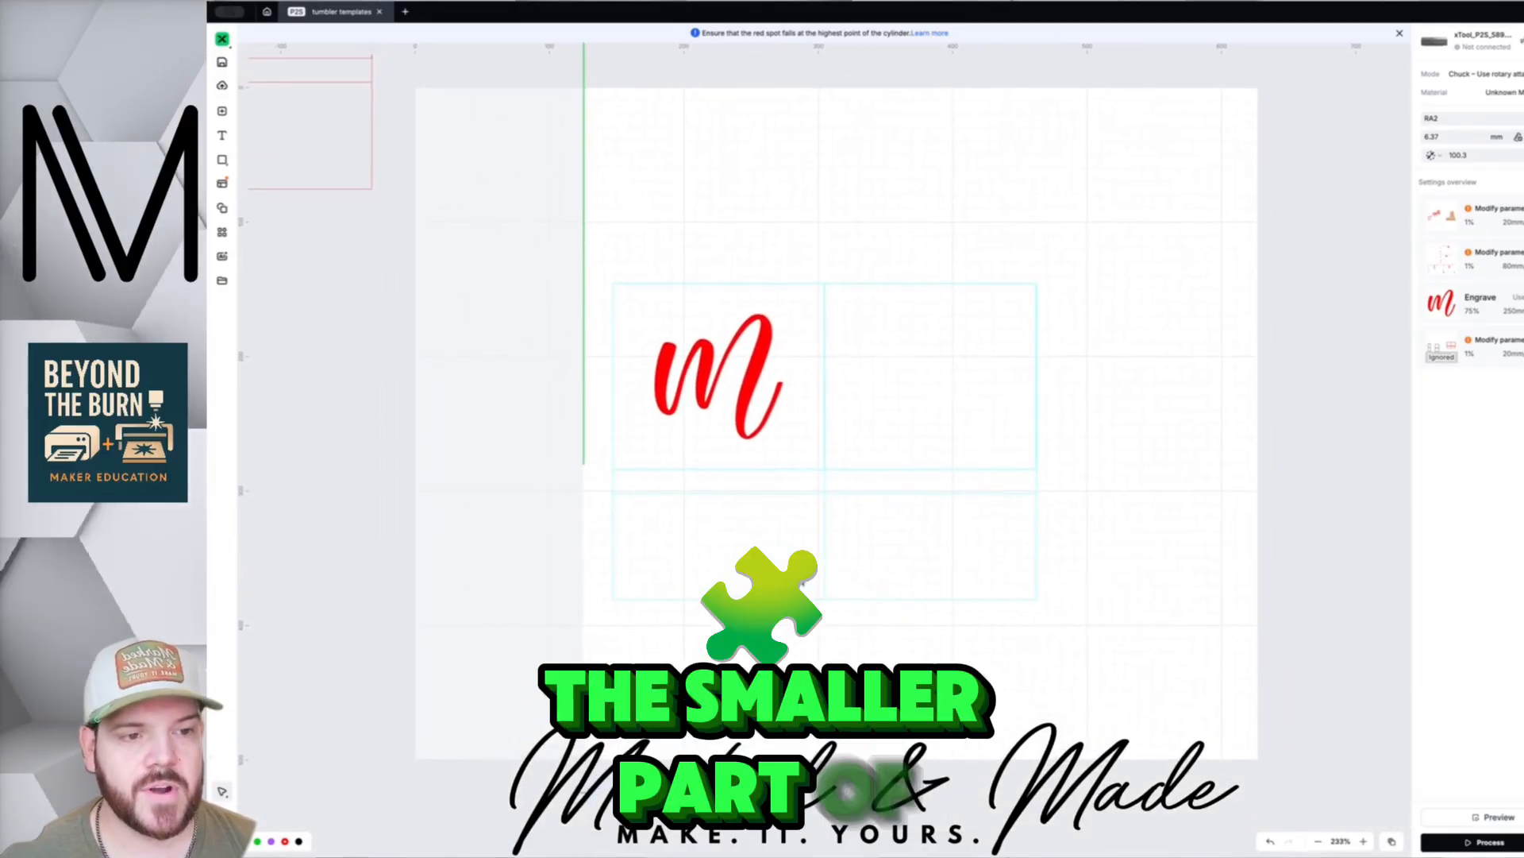
pyautogui.scroll(-3, 760, 369)
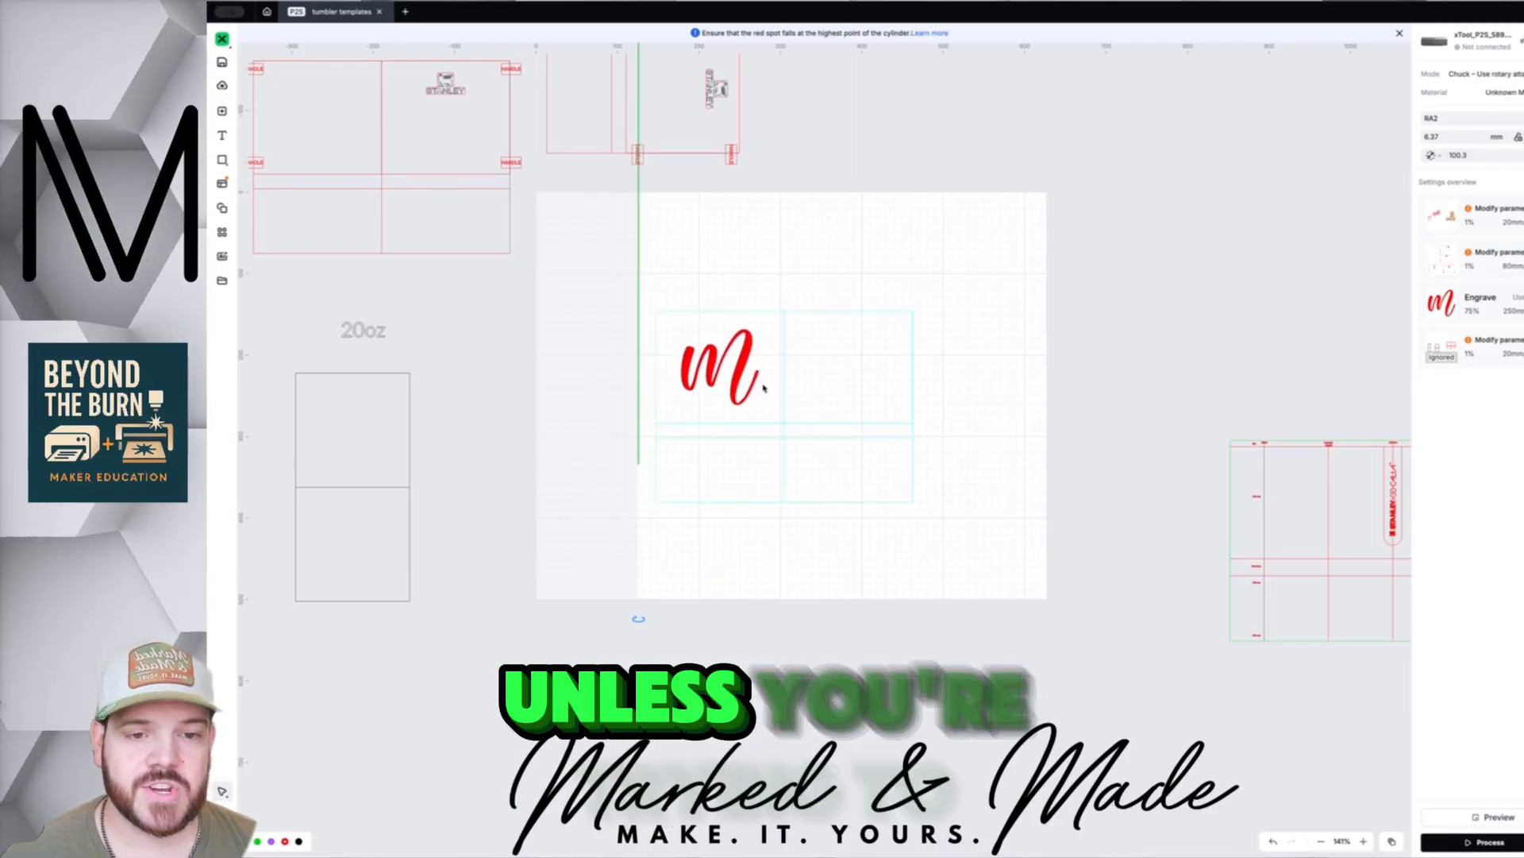
# - Move the red script m from the upper-left box into the template's upper-right box
pyautogui.click(740, 366)
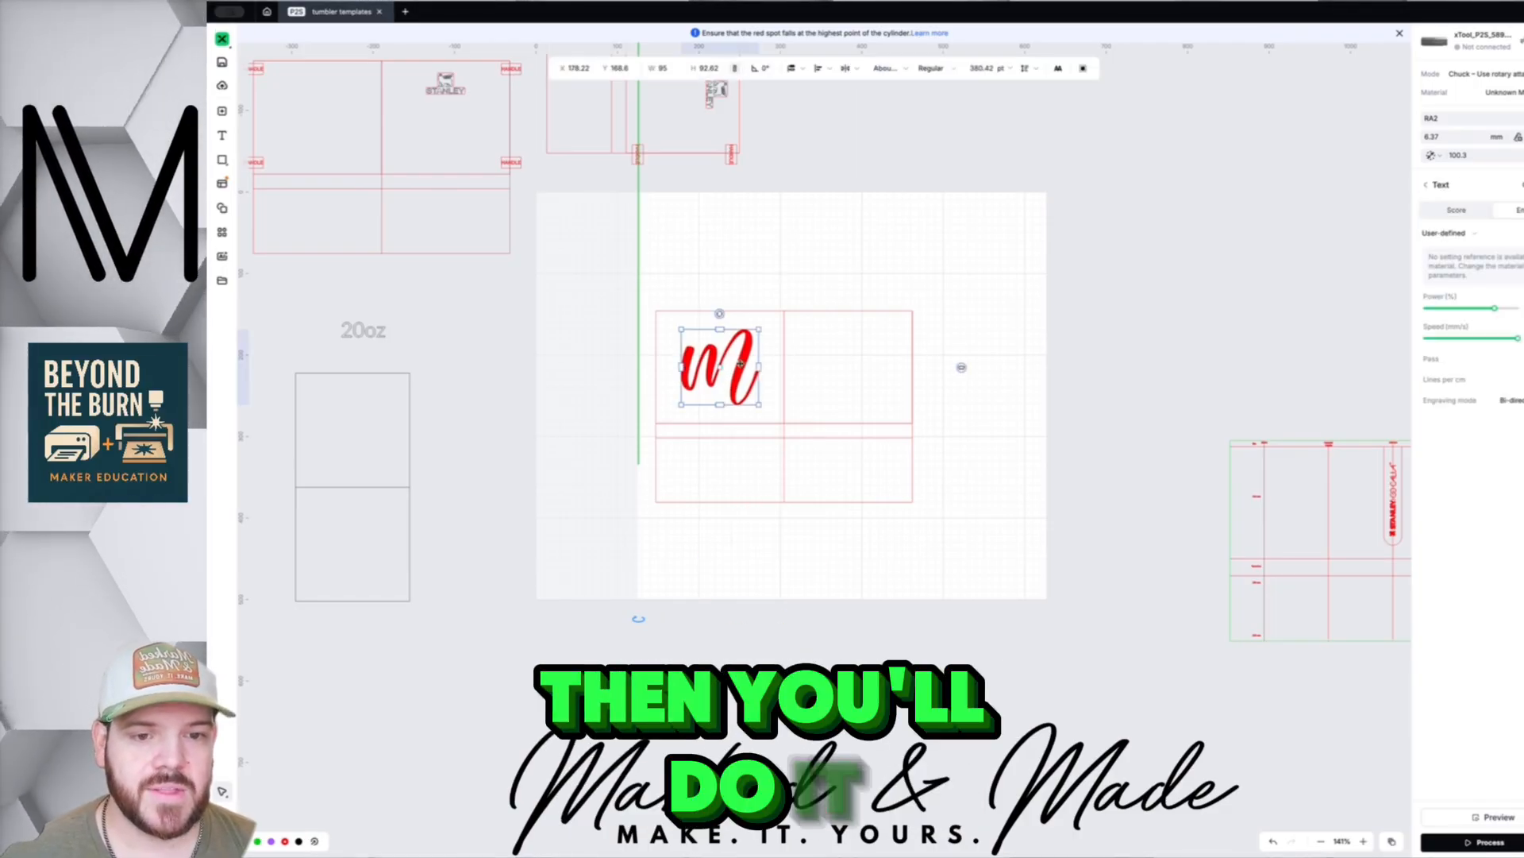
pyautogui.moveTo(740, 366); pyautogui.dragTo(741, 370)
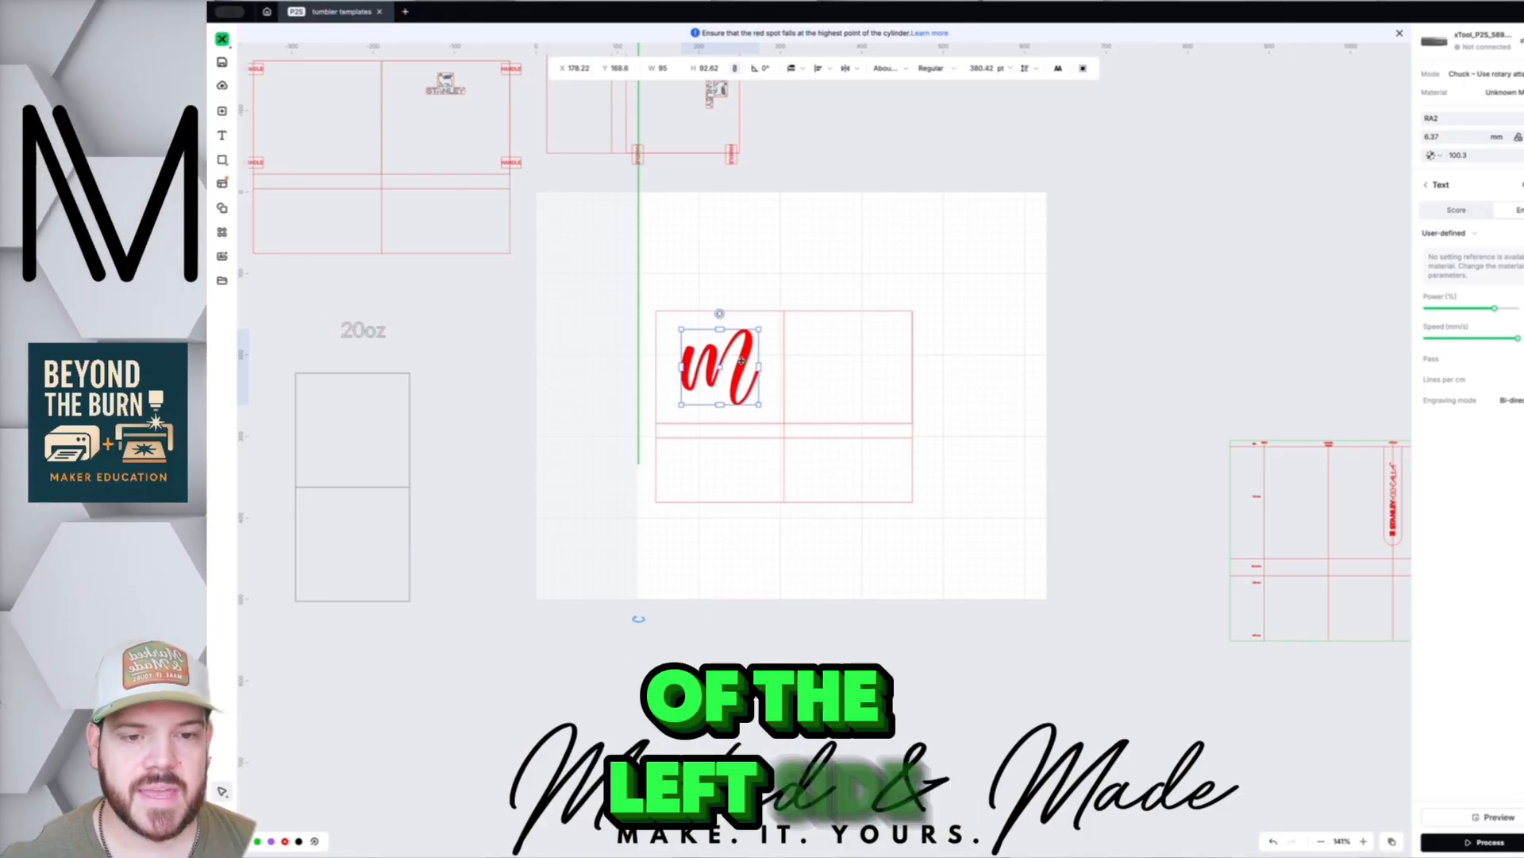
pyautogui.moveTo(741, 361); pyautogui.dragTo(808, 364)
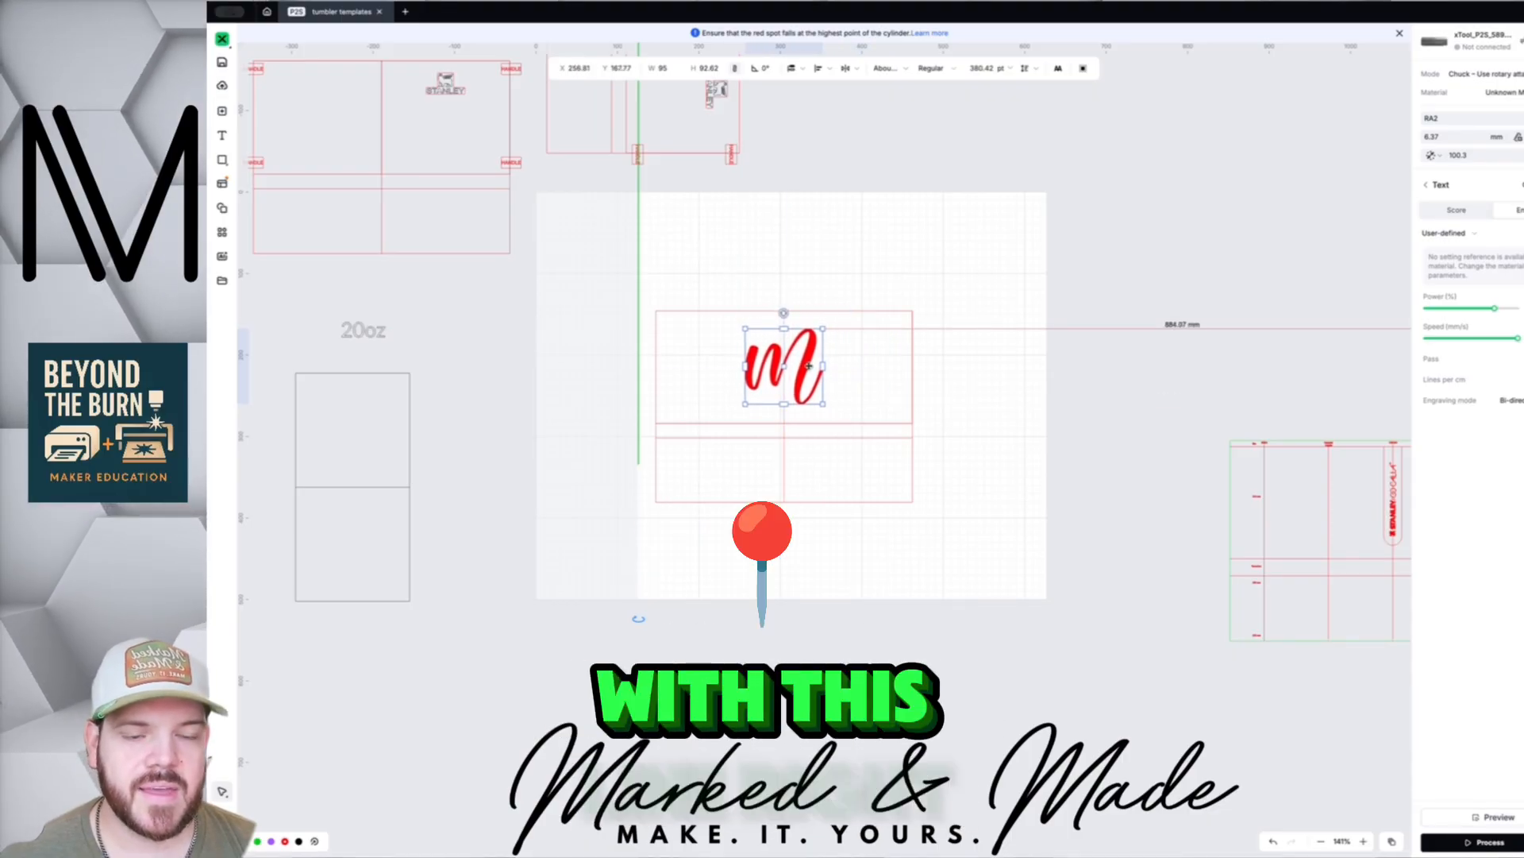
pyautogui.moveTo(807, 366); pyautogui.dragTo(865, 361)
# - Try the script m in the STANLEY logo template, then return it to the lower template's right box
pyautogui.scroll(5, 413, 176)
pyautogui.hscroll(-4, 413, 176)
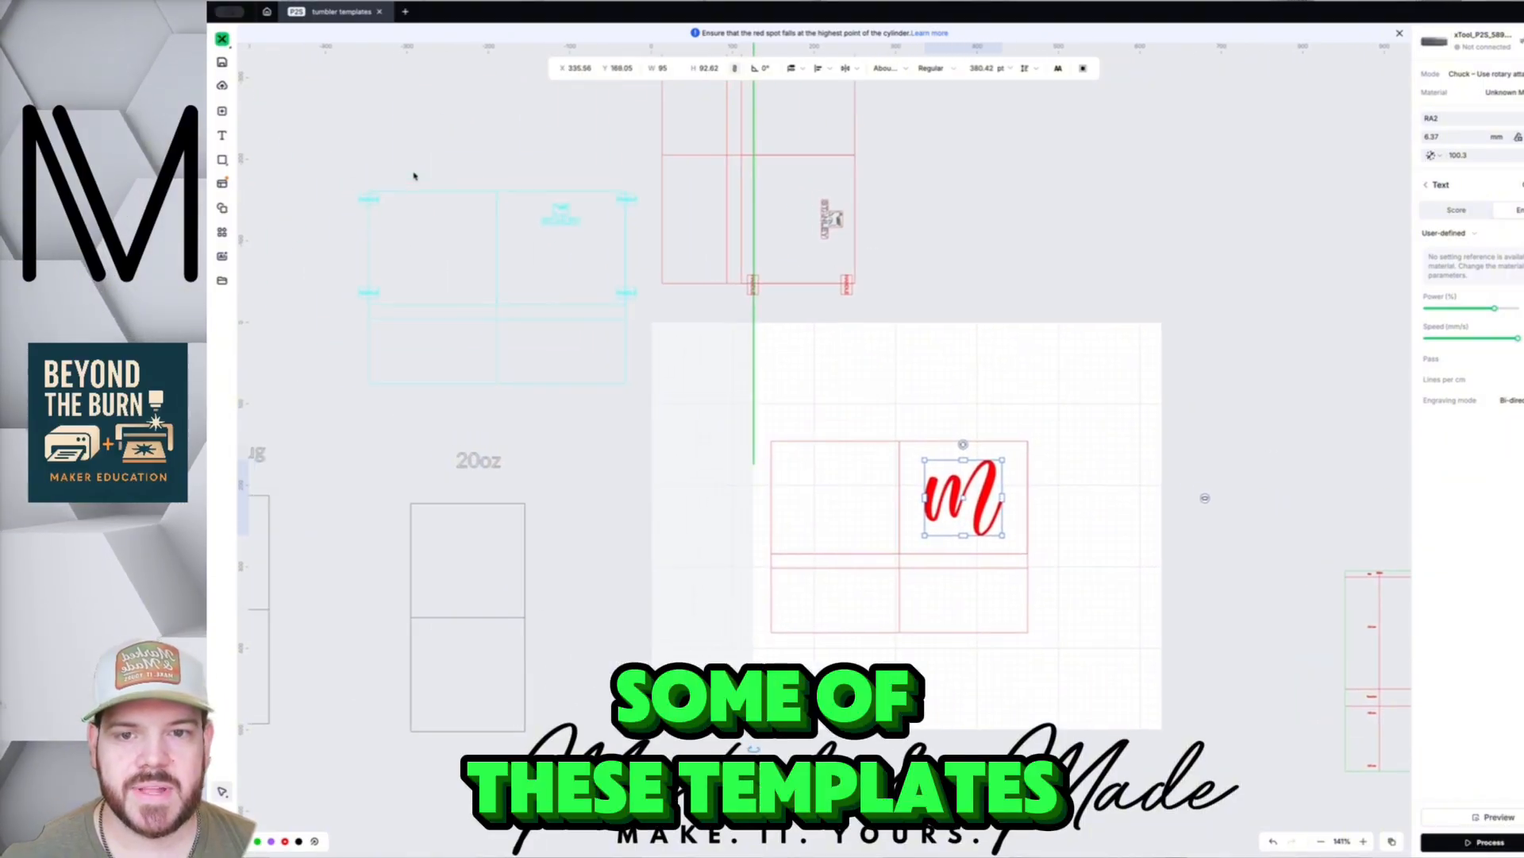
pyautogui.scroll(4, 605, 275)
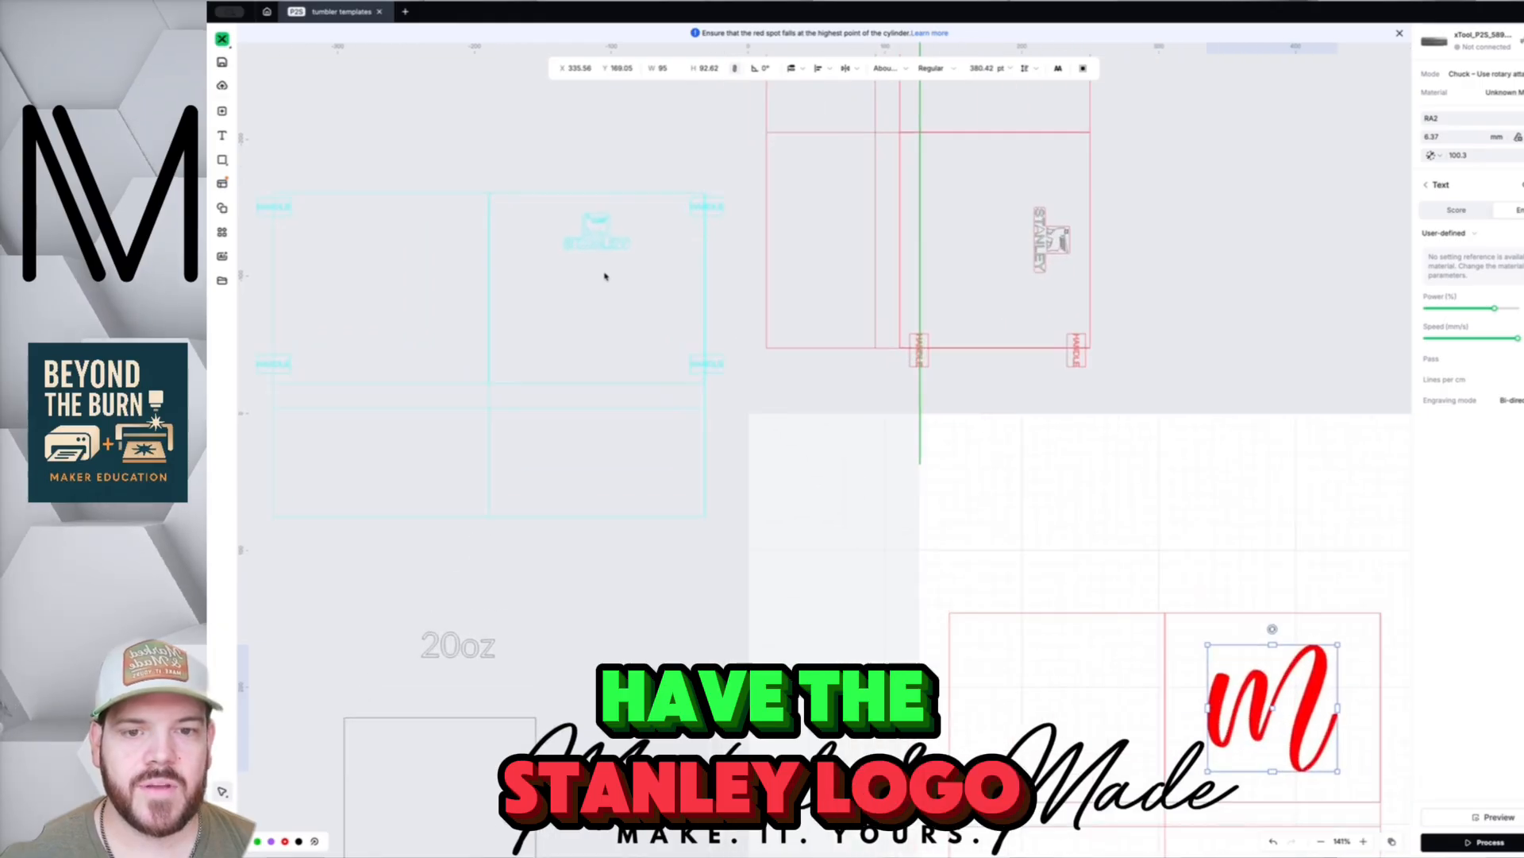
pyautogui.scroll(-3, 615, 257)
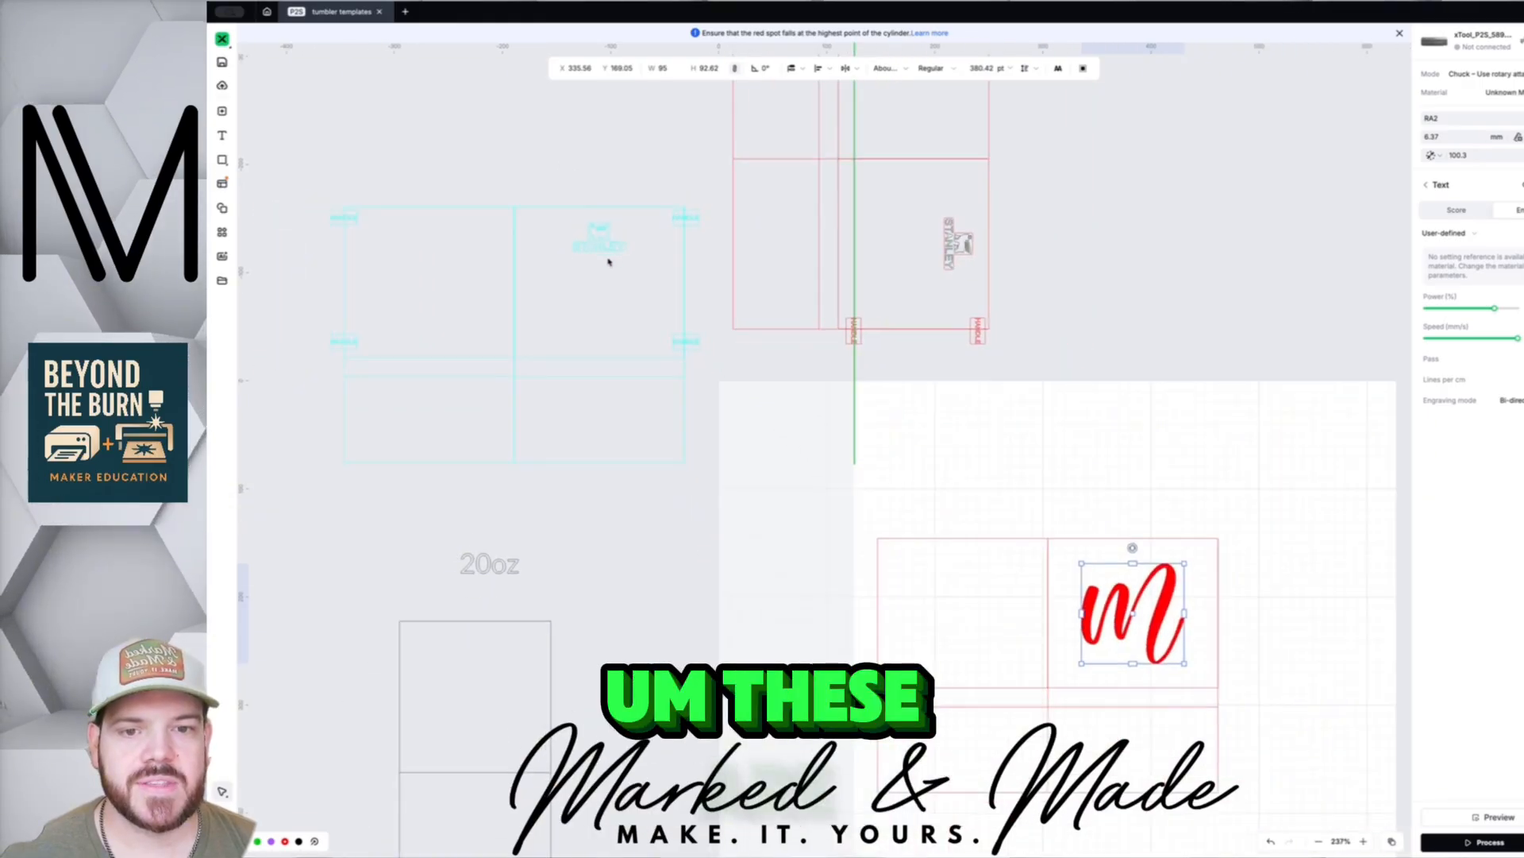
pyautogui.moveTo(994, 536); pyautogui.dragTo(617, 282)
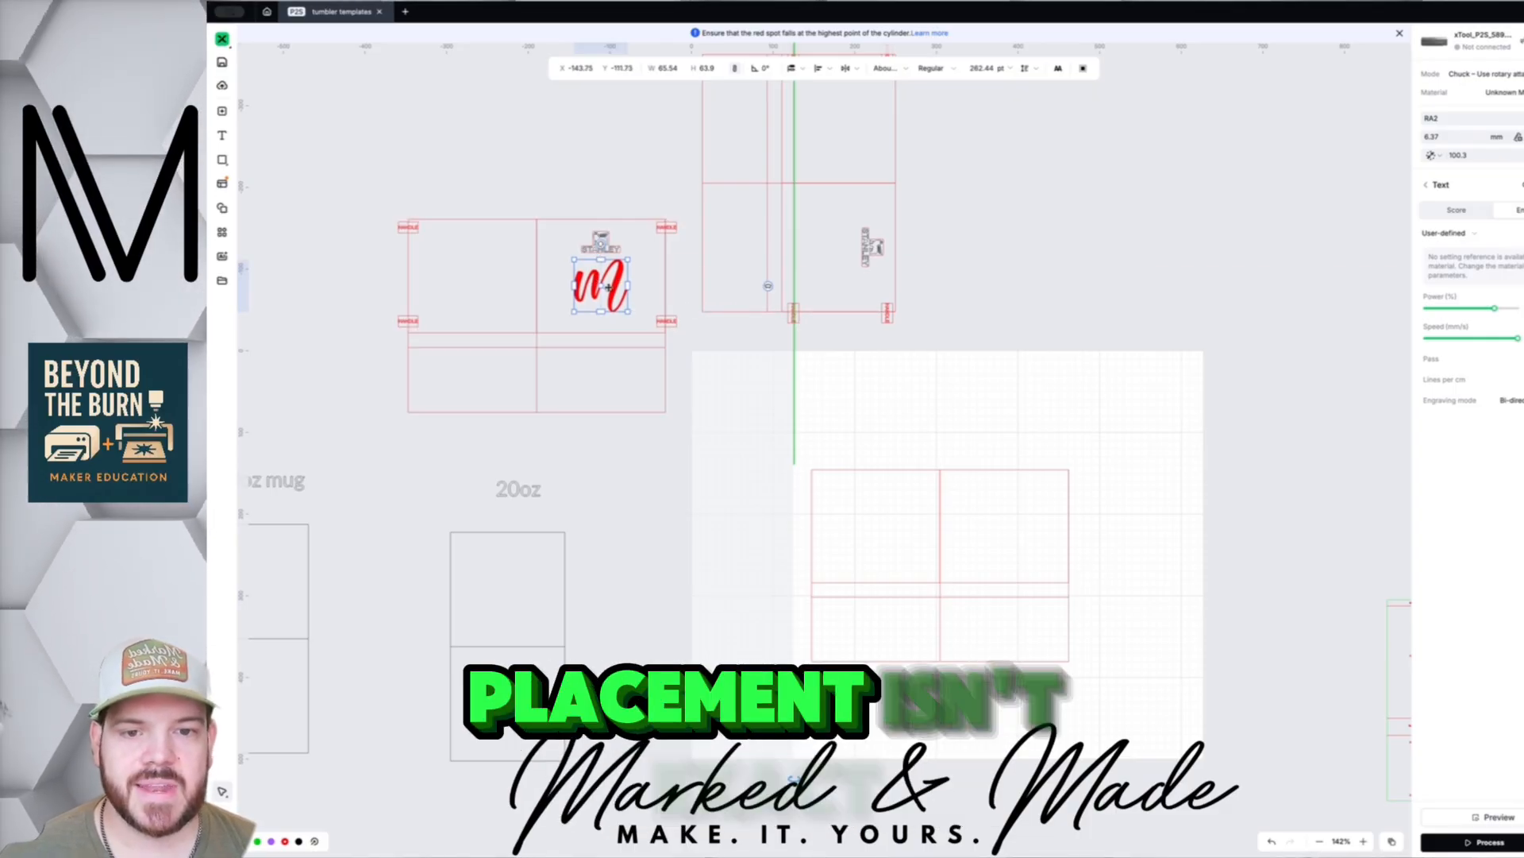
pyautogui.moveTo(609, 287); pyautogui.dragTo(609, 286)
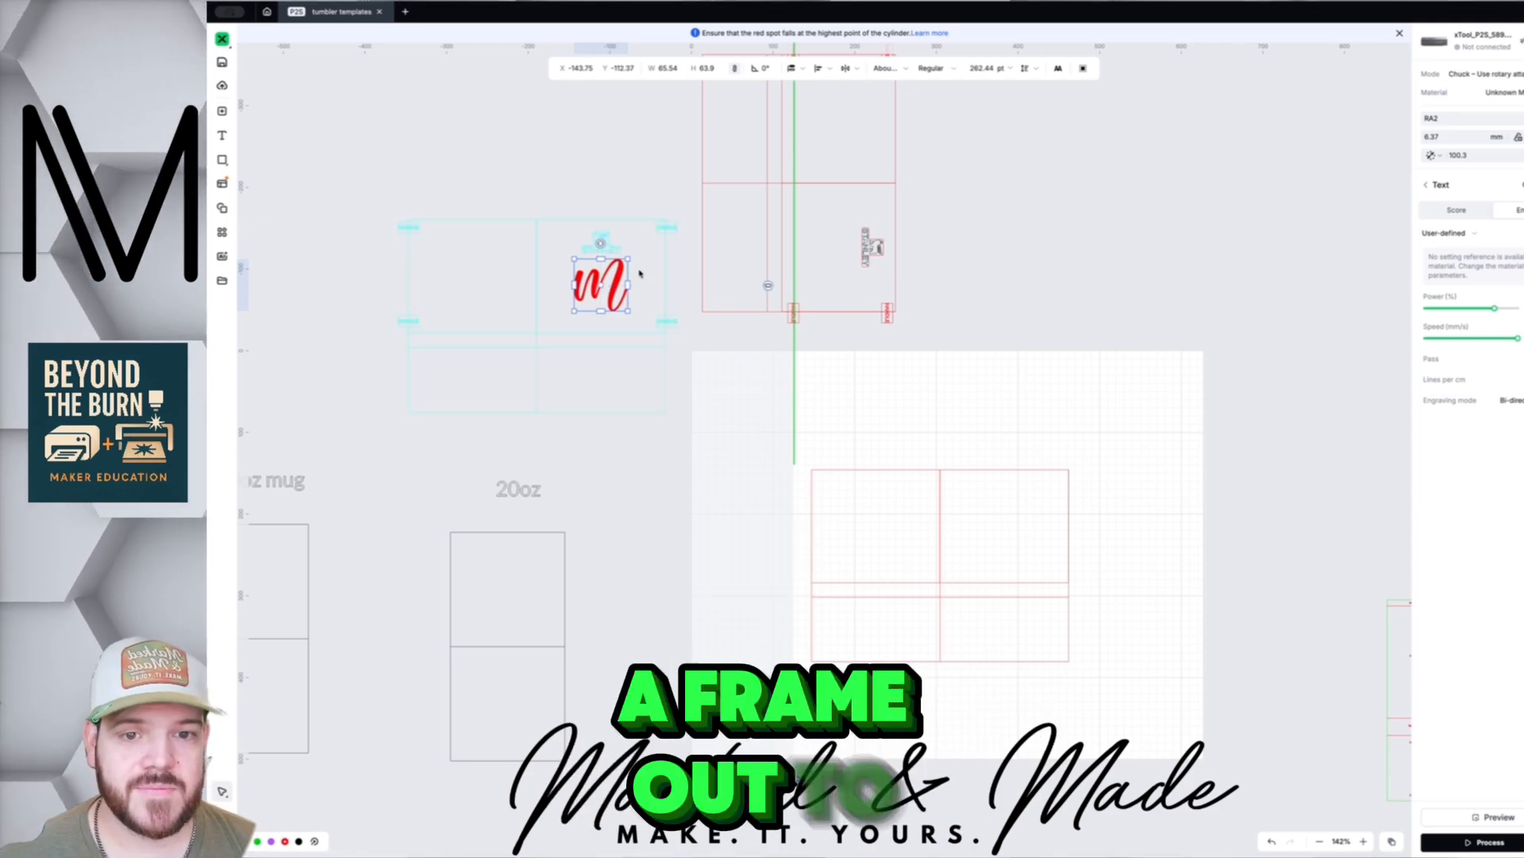
pyautogui.moveTo(613, 285); pyautogui.dragTo(1011, 525)
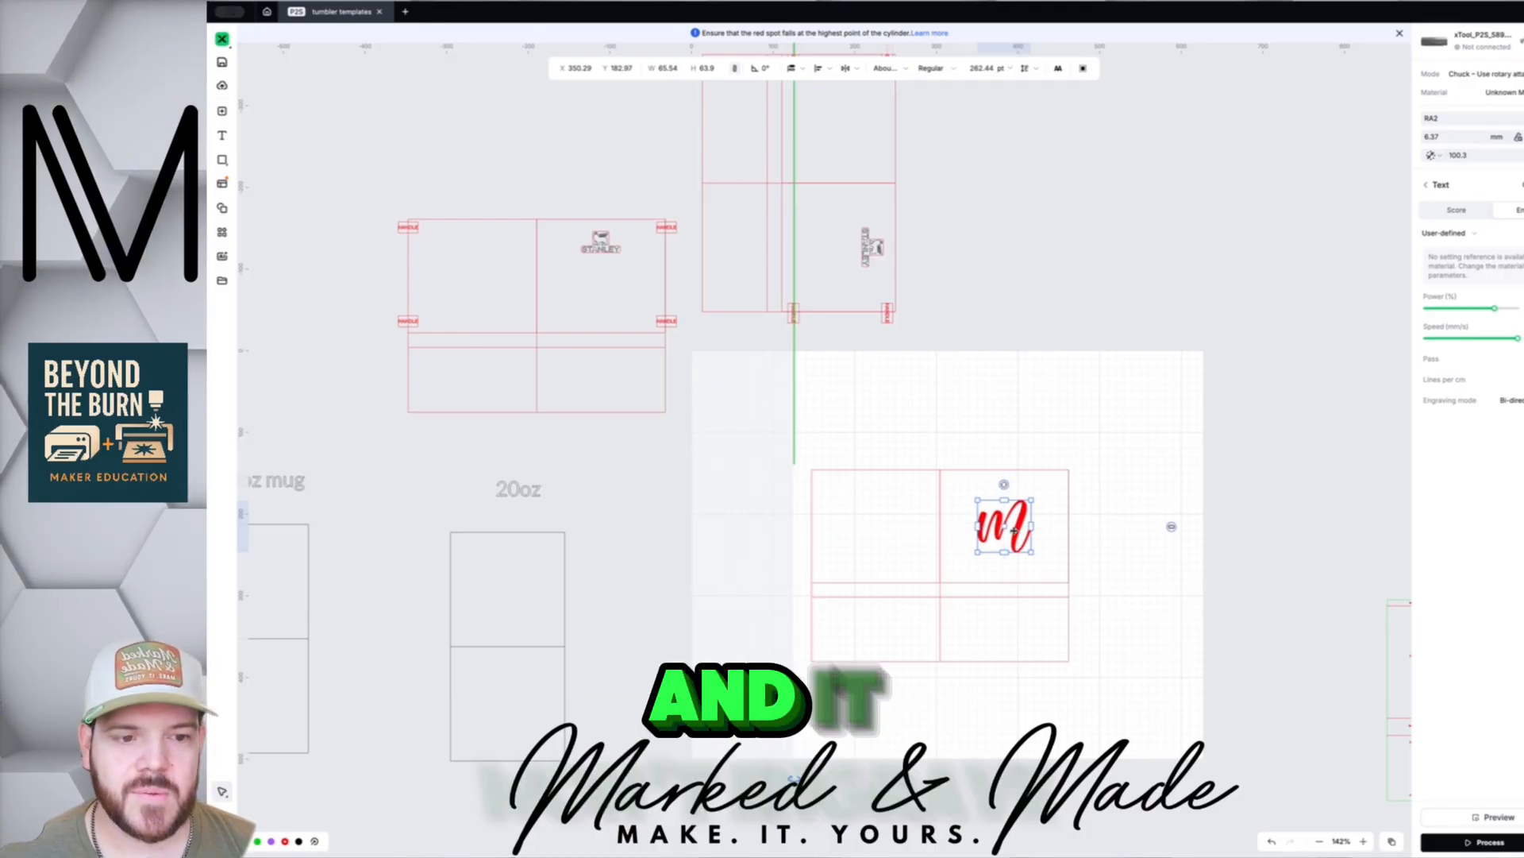
# - Enlarge the script m to 105 mm wide and recentre it in the upper-right box
pyautogui.moveTo(1015, 531)
pyautogui.mouseDown()
pyautogui.moveTo(984, 529)
pyautogui.moveTo(1020, 526)
pyautogui.mouseUp()
pyautogui.scroll(3, 1006, 530)
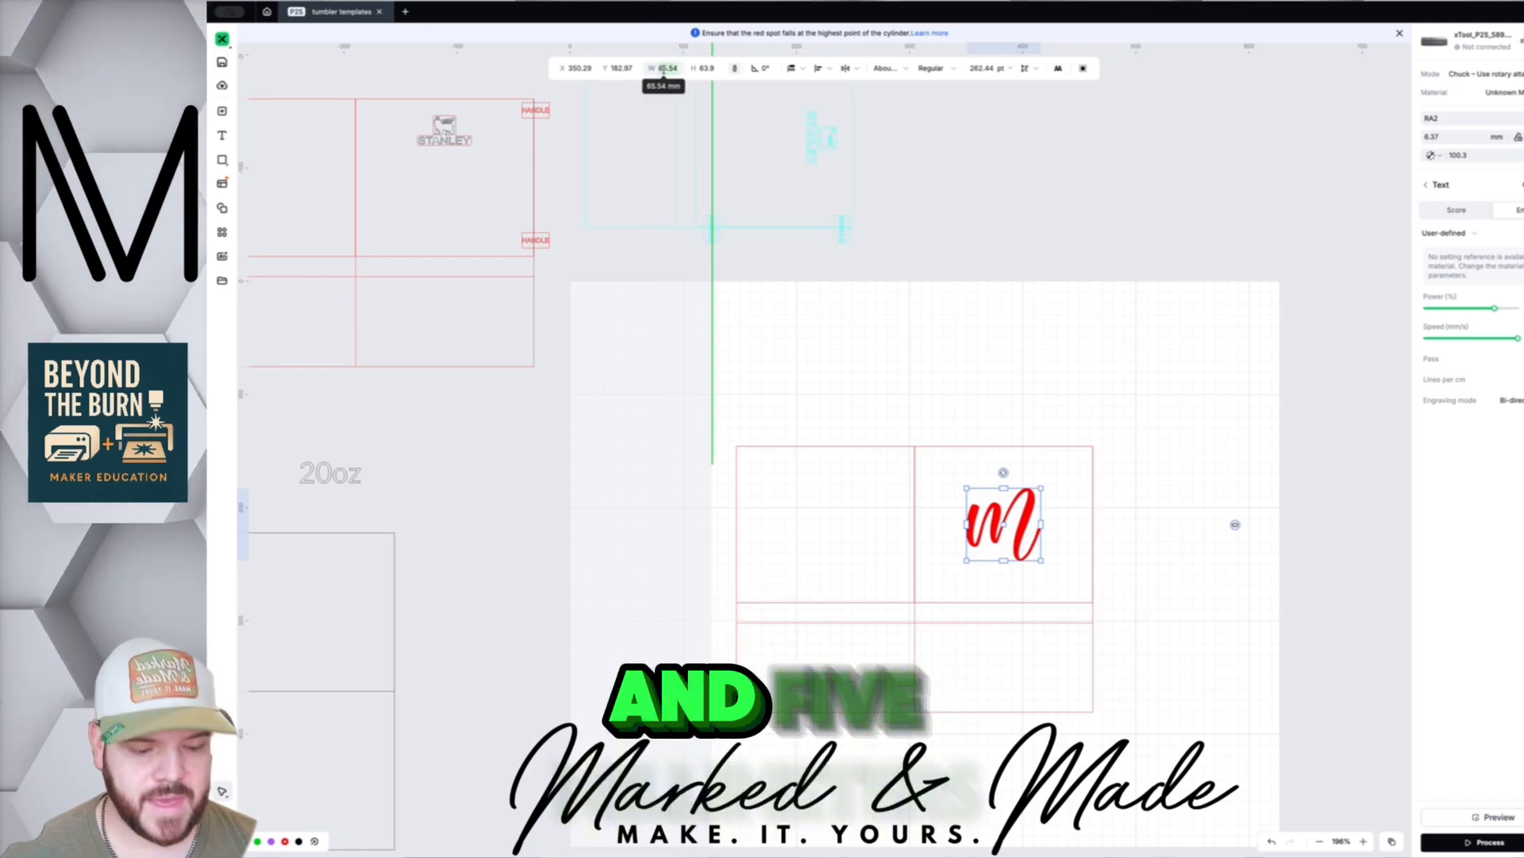
pyautogui.write('105')
pyautogui.press('Tab')
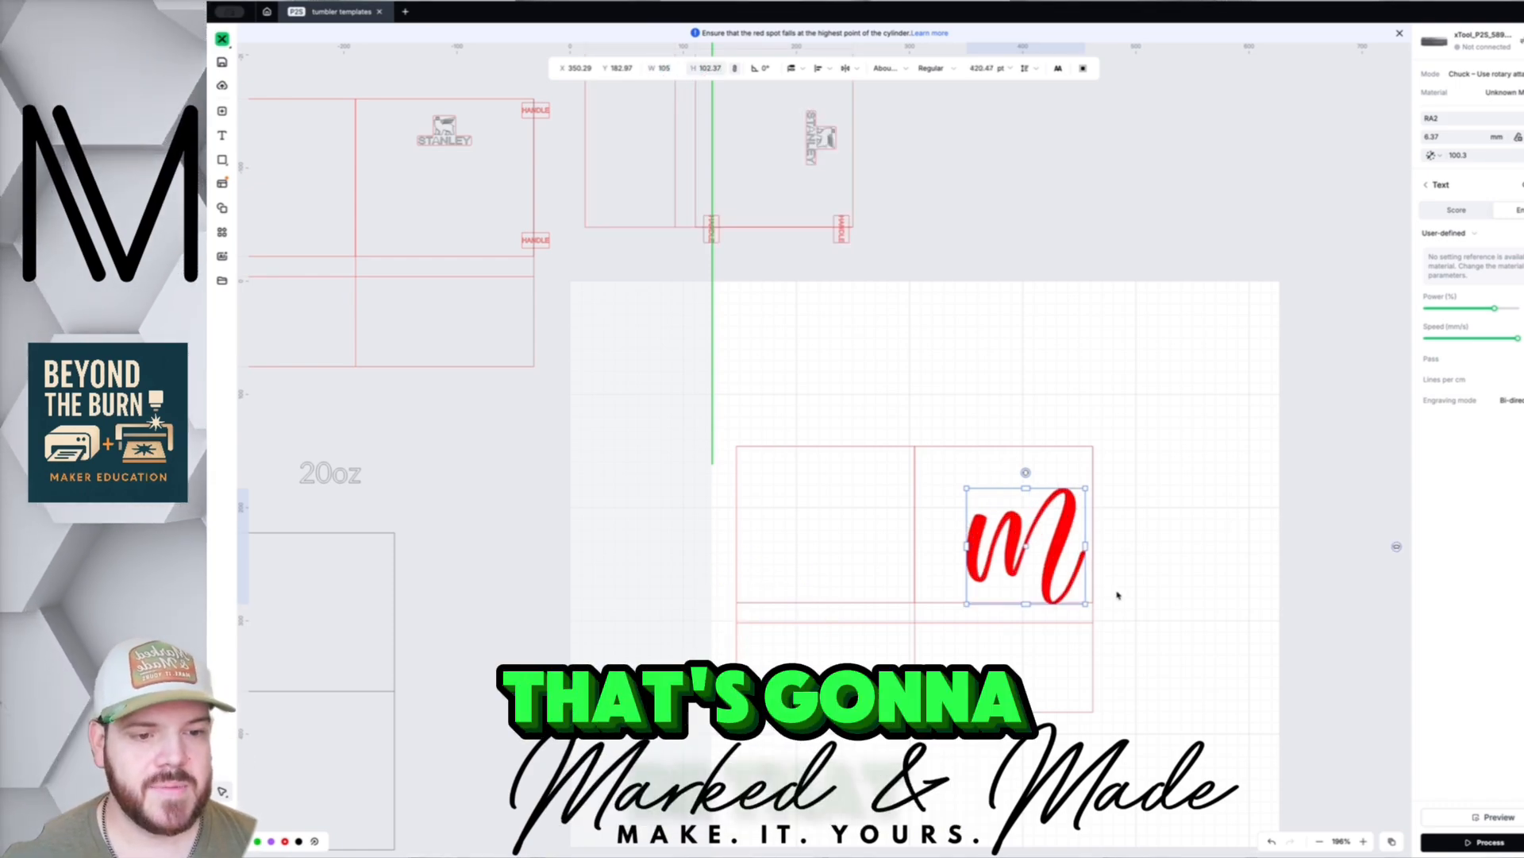
pyautogui.moveTo(1064, 544); pyautogui.dragTo(1039, 520)
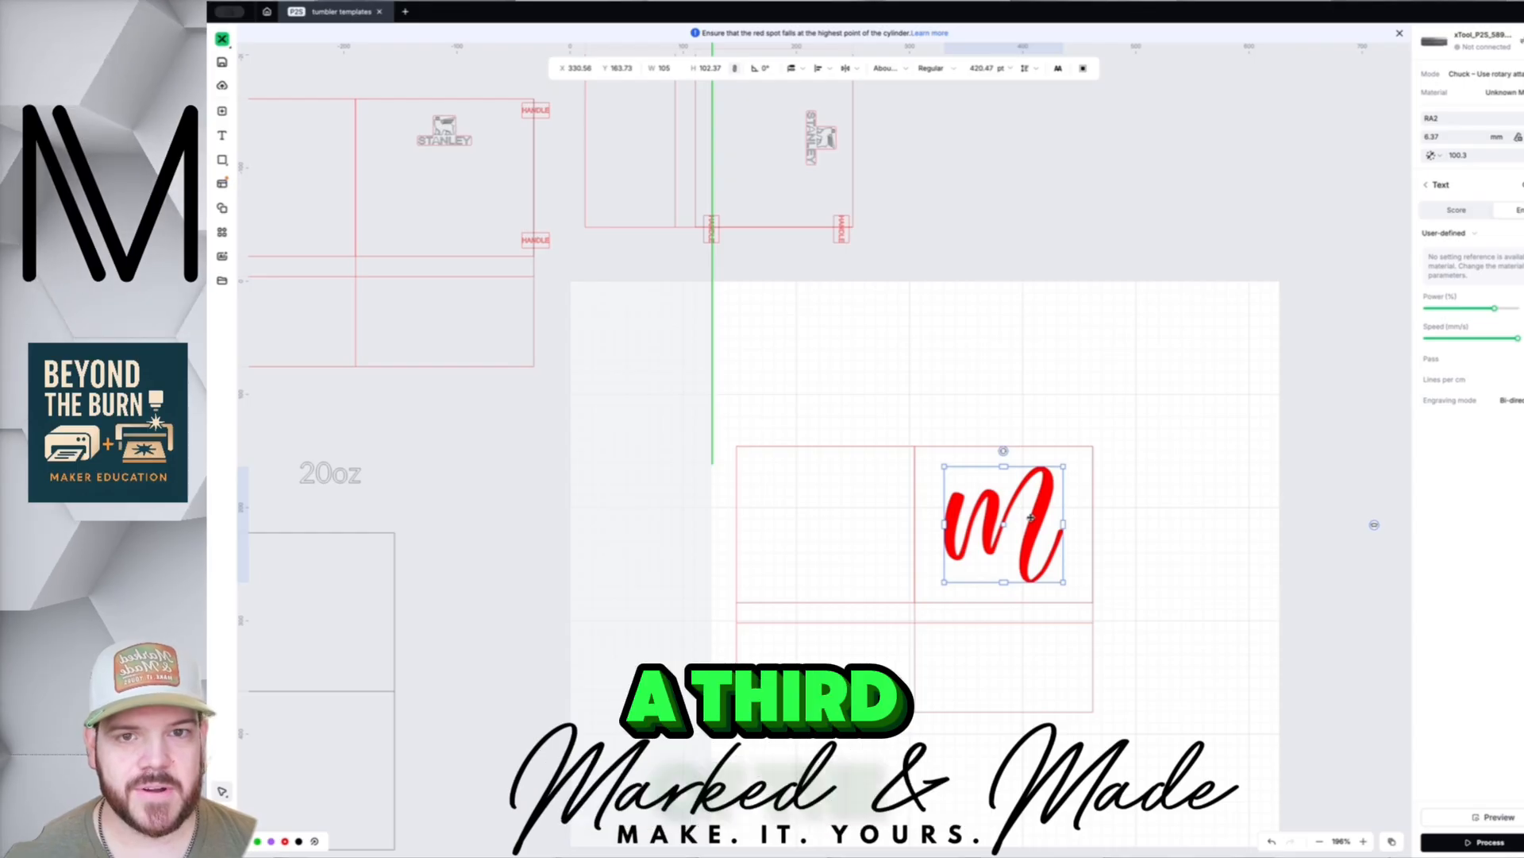
pyautogui.scroll(-6, 944, 534)
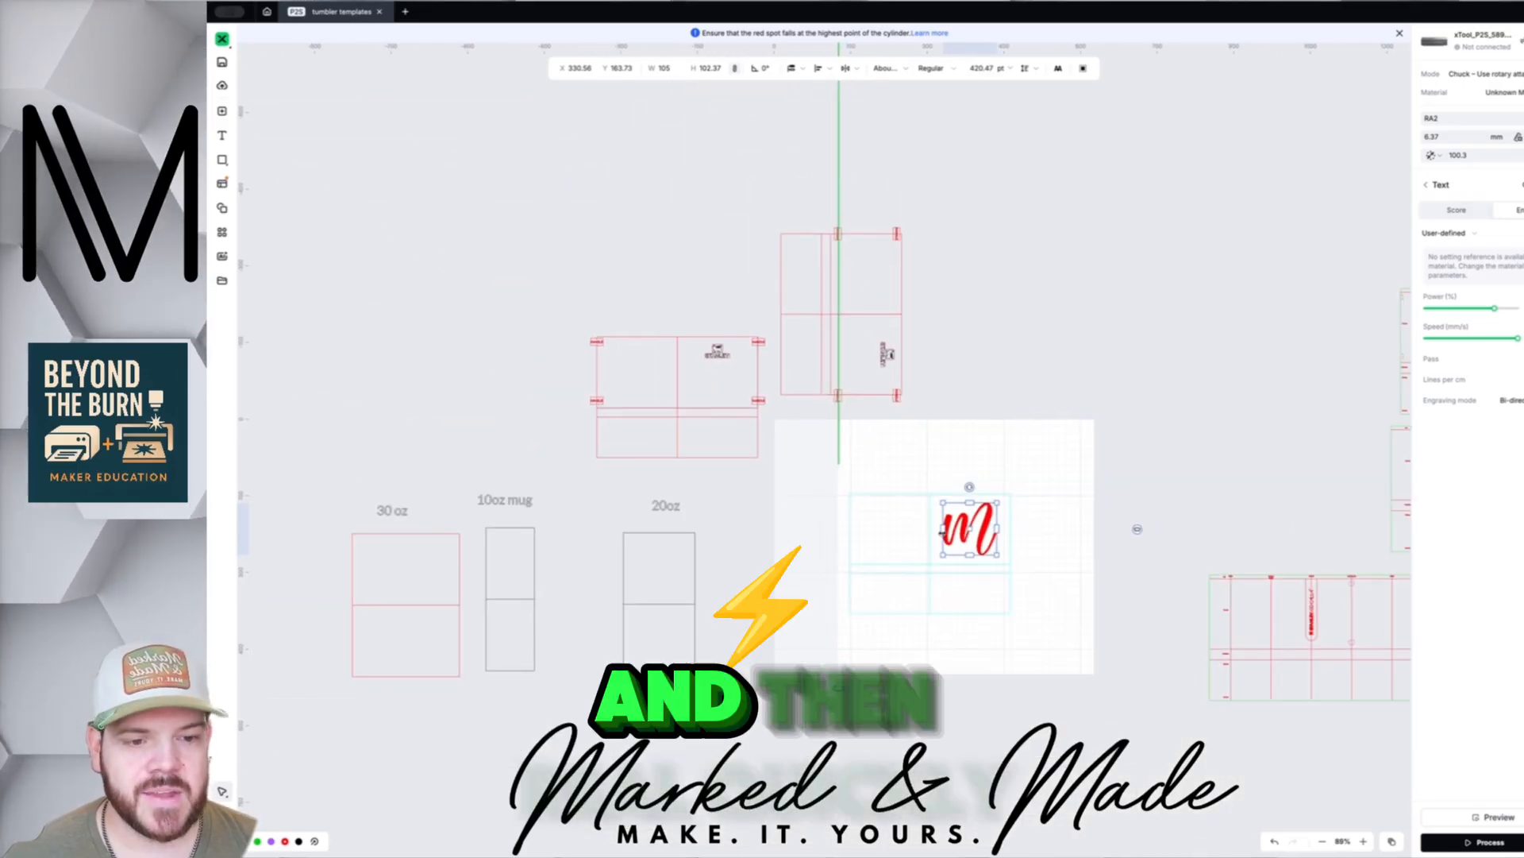
# - Lift the m above the template and turn the 20oz rectangle 90° beside the tall template
pyautogui.moveTo(966, 540); pyautogui.dragTo(970, 468)
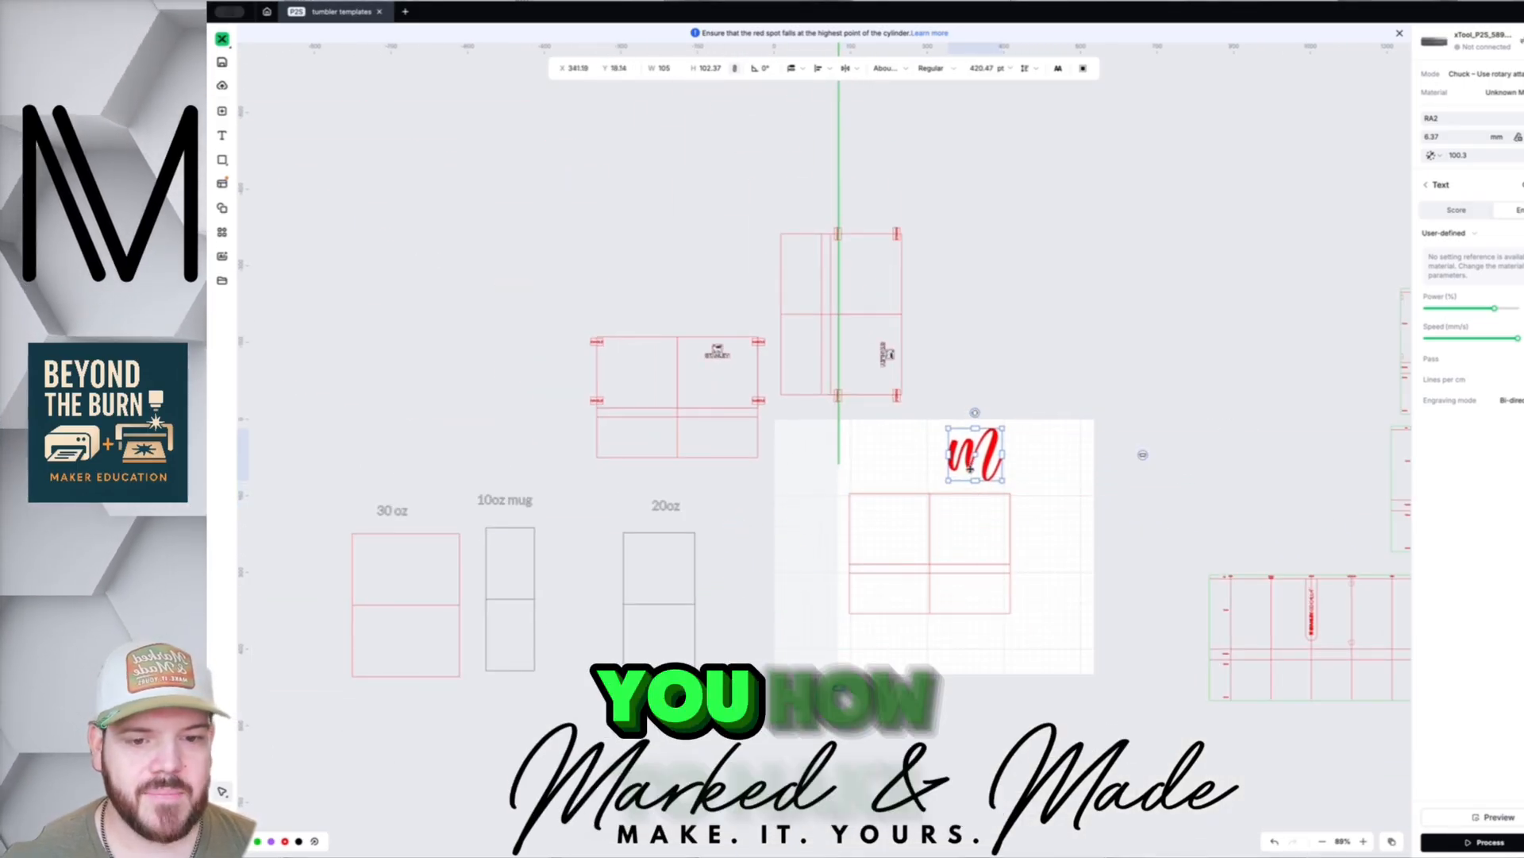
pyautogui.click(651, 605)
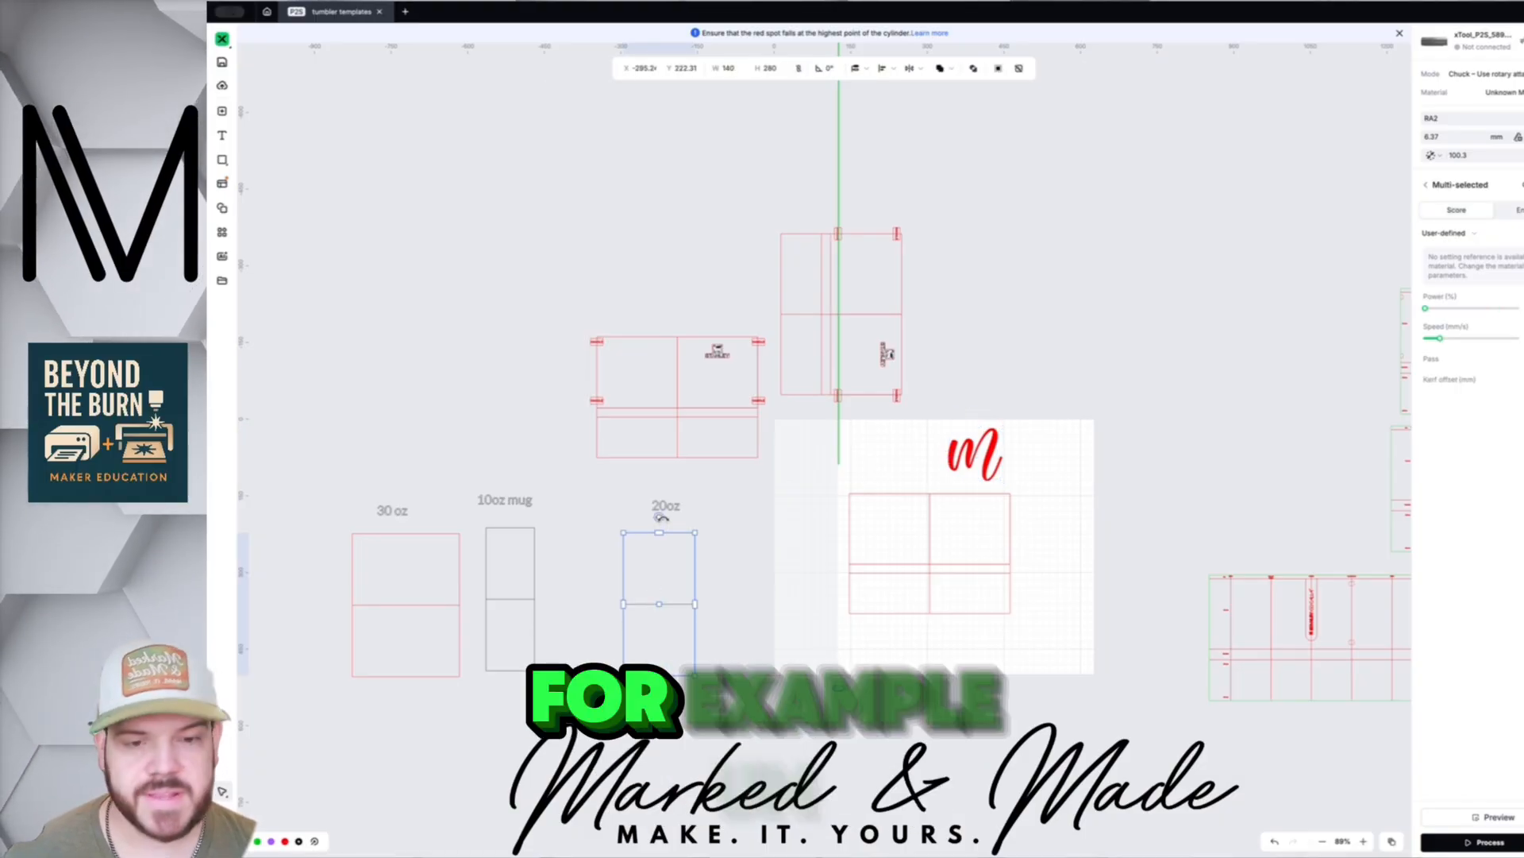
pyautogui.moveTo(660, 517); pyautogui.dragTo(744, 616)
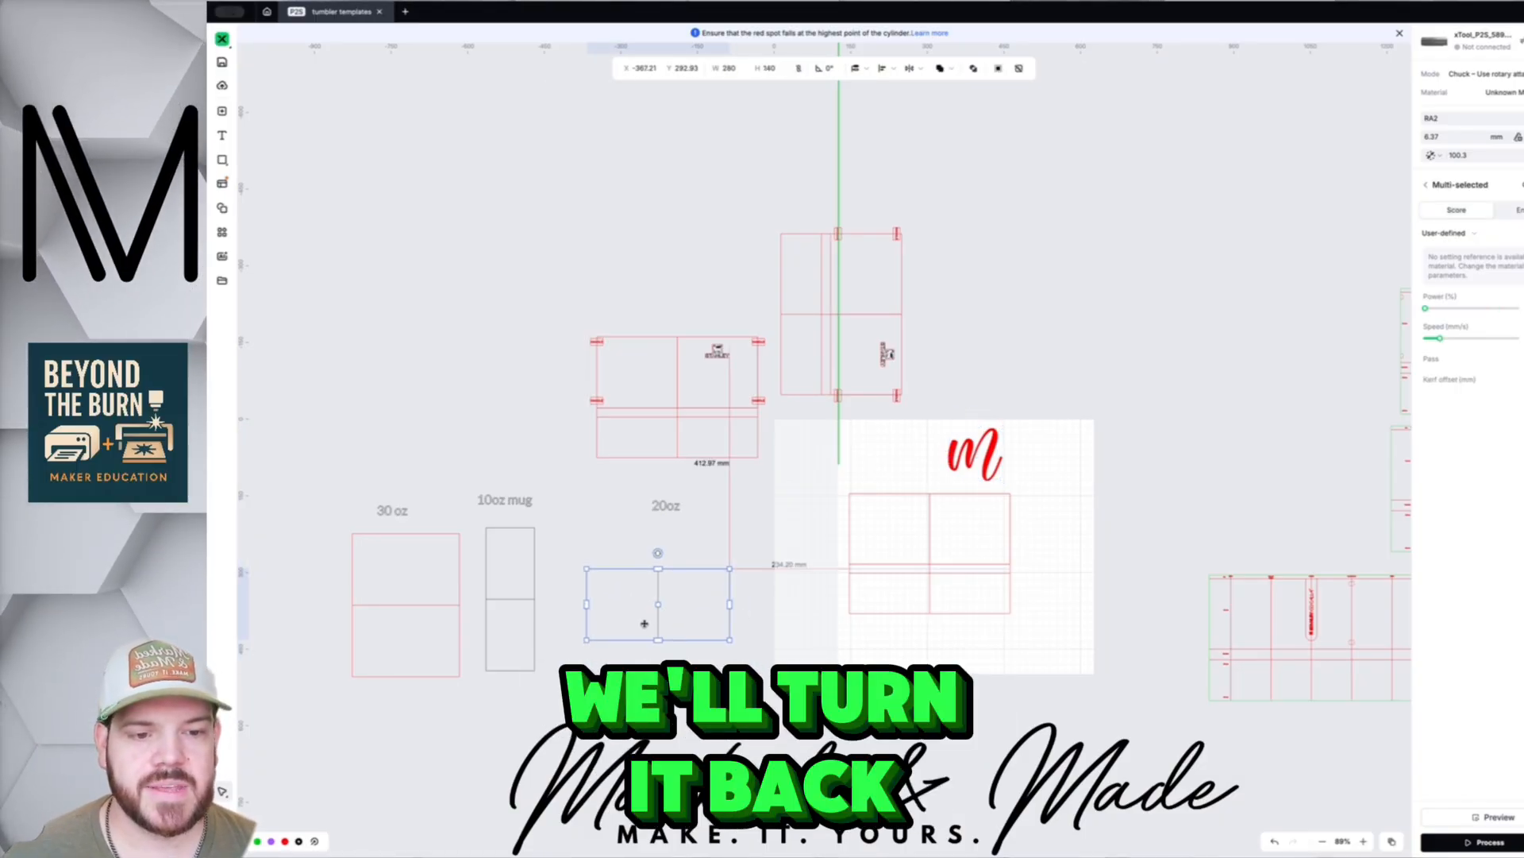
pyautogui.moveTo(644, 623); pyautogui.dragTo(1076, 379)
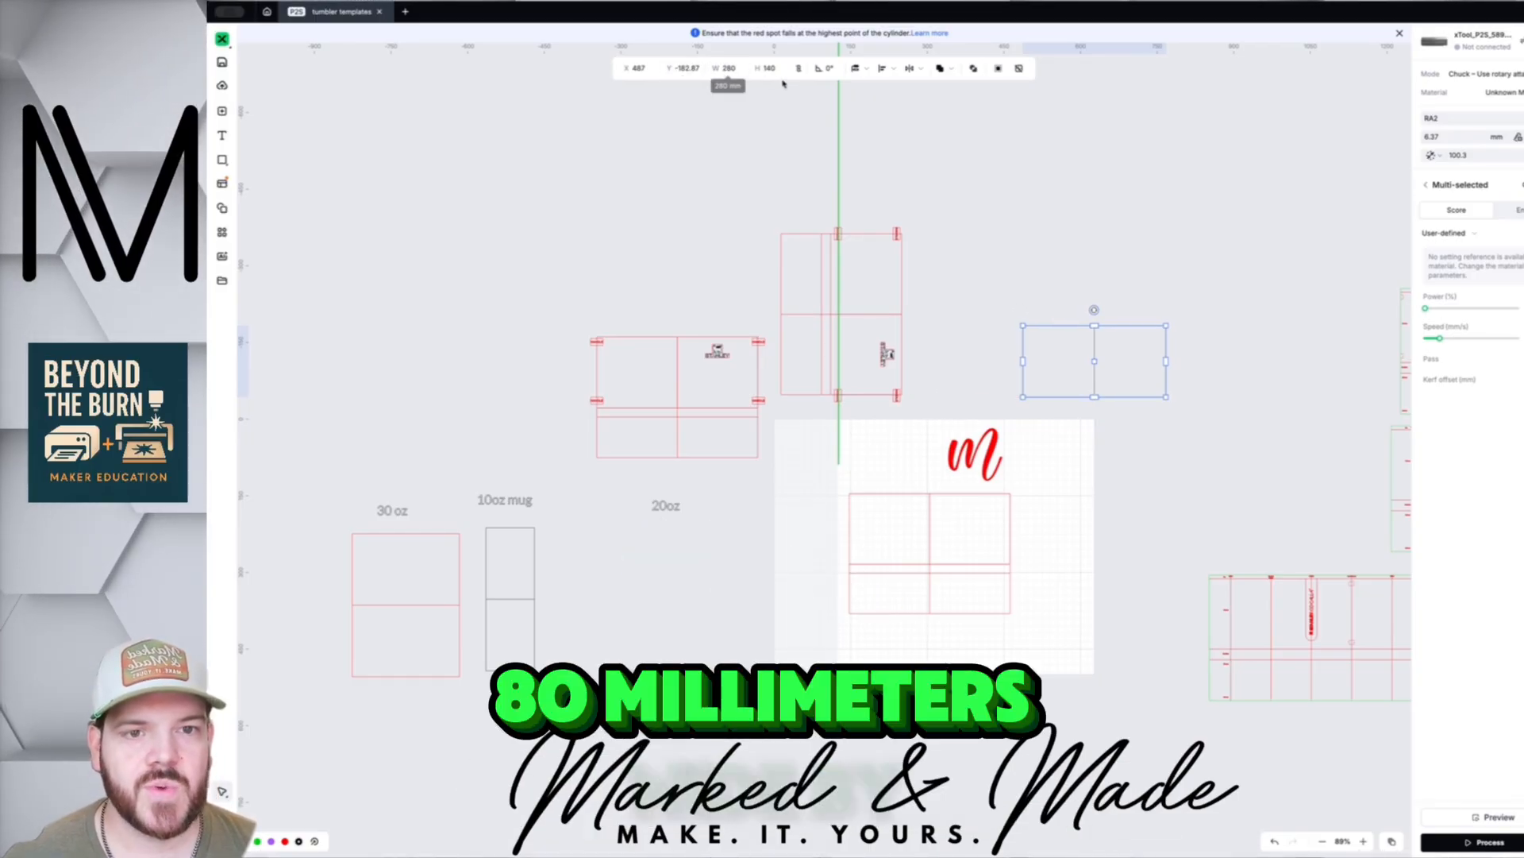
# - Shift the 280 × 140 two-square rectangle slightly up and left
pyautogui.click(1066, 300)
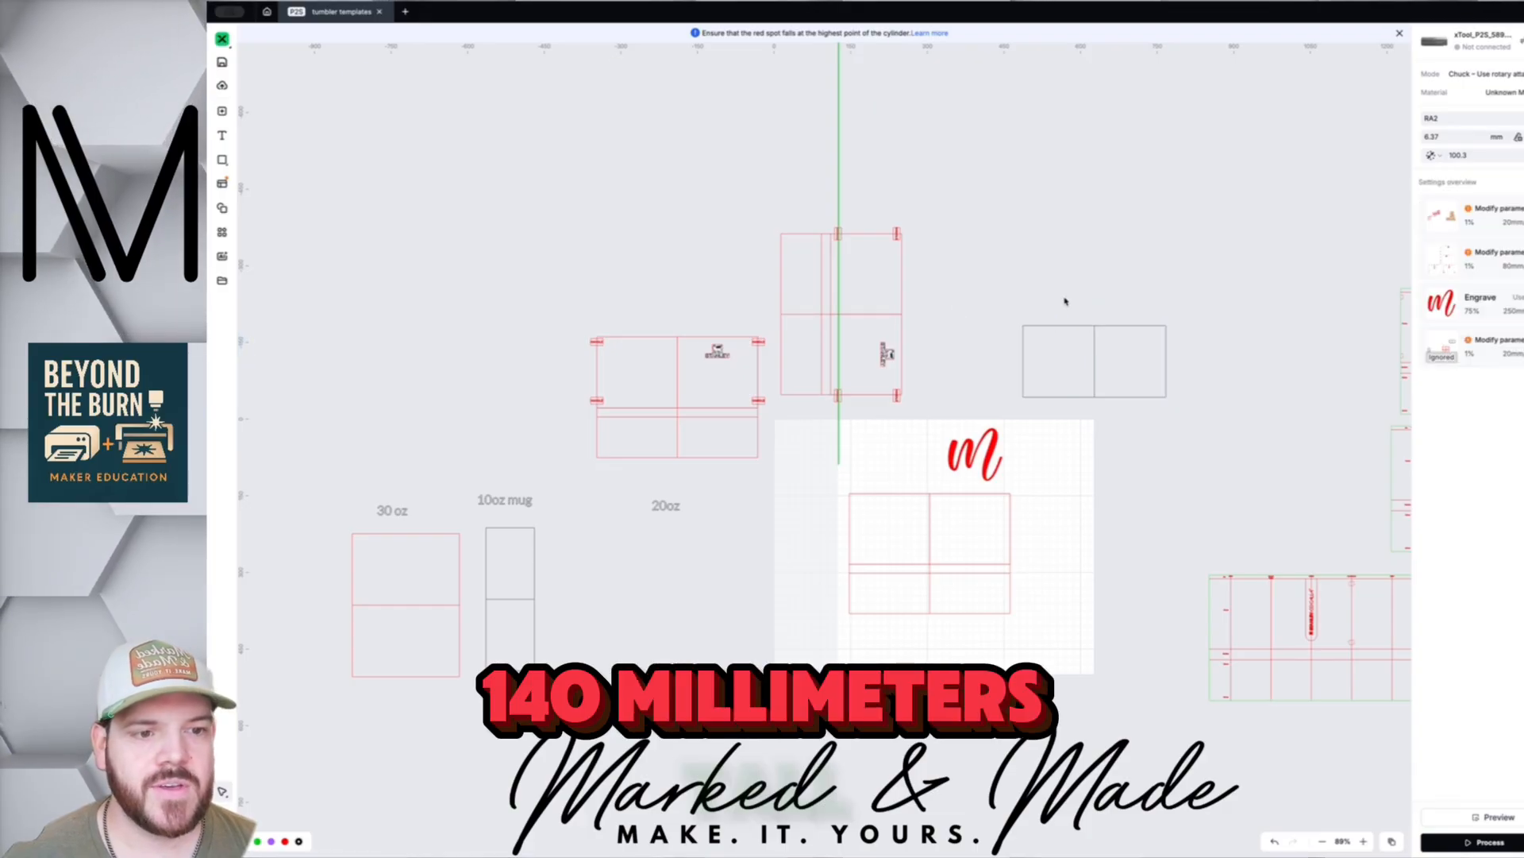
pyautogui.click(1094, 380)
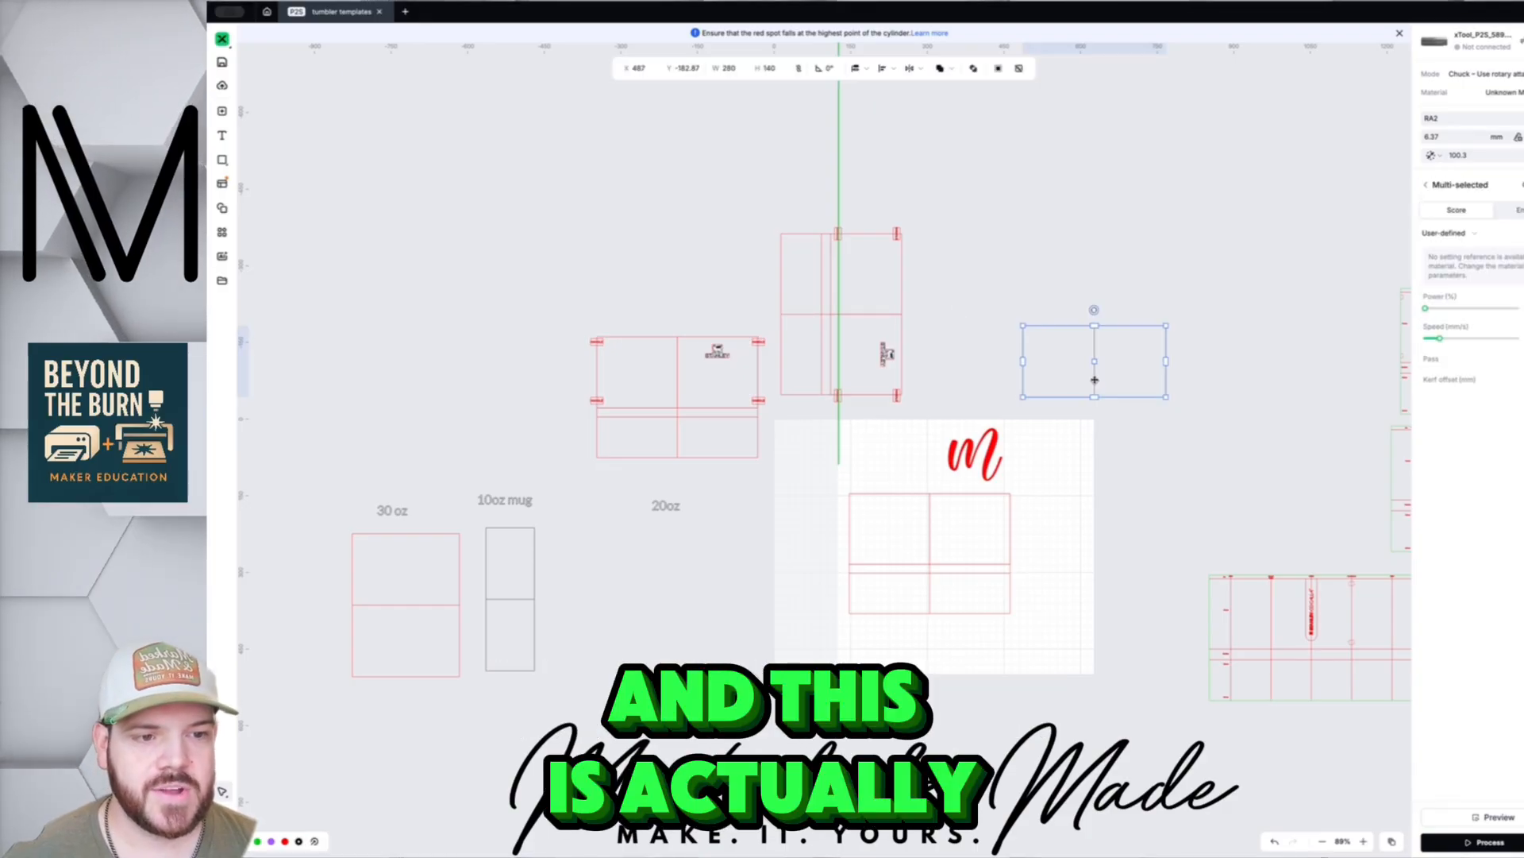
pyautogui.rightClick(1085, 303)
pyautogui.click(1041, 316)
pyautogui.click(1058, 366)
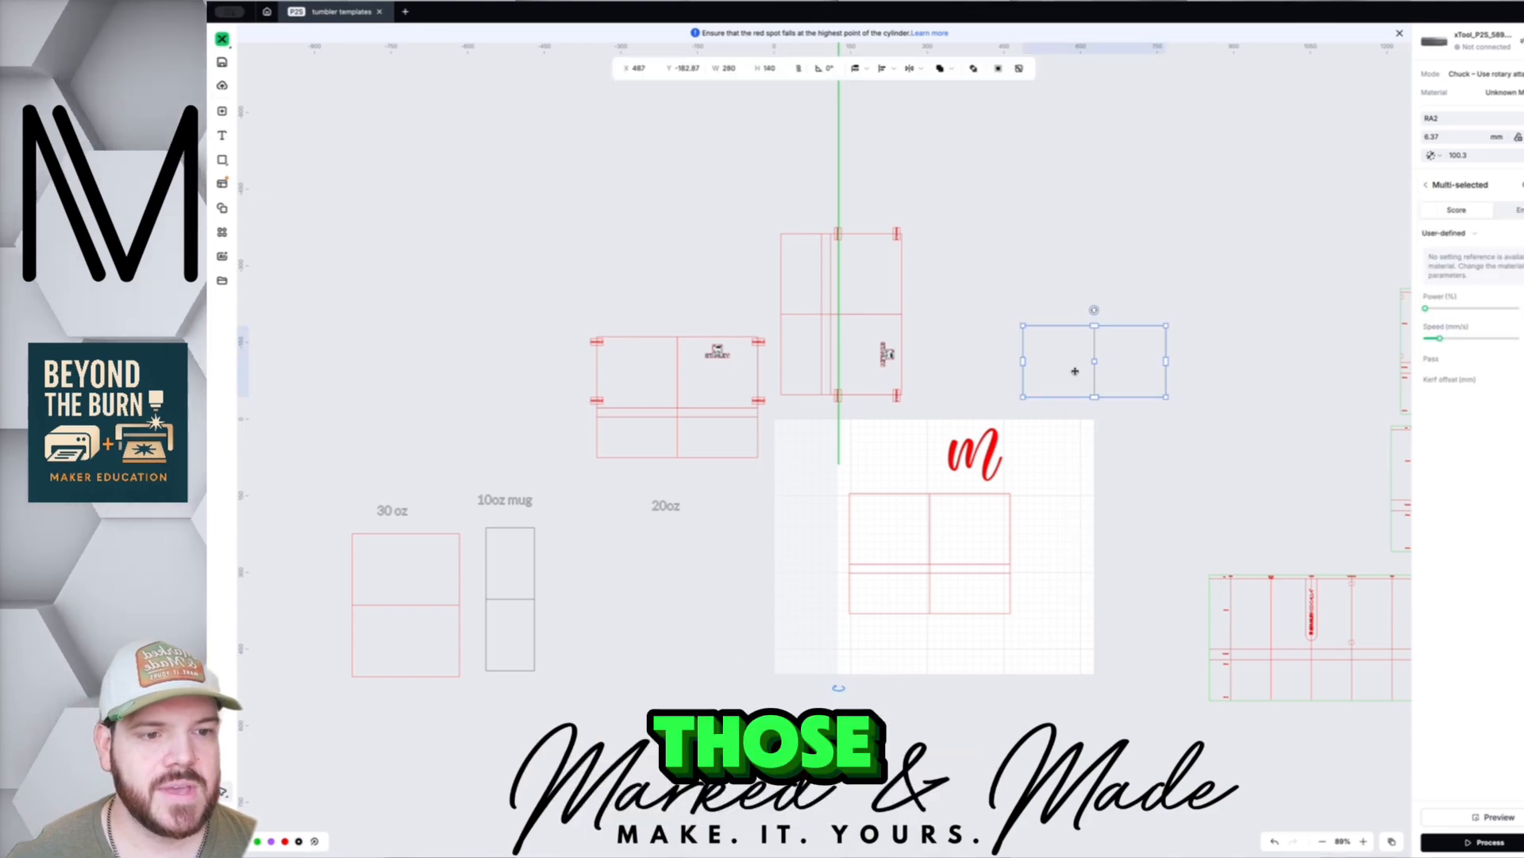
pyautogui.click(1068, 282)
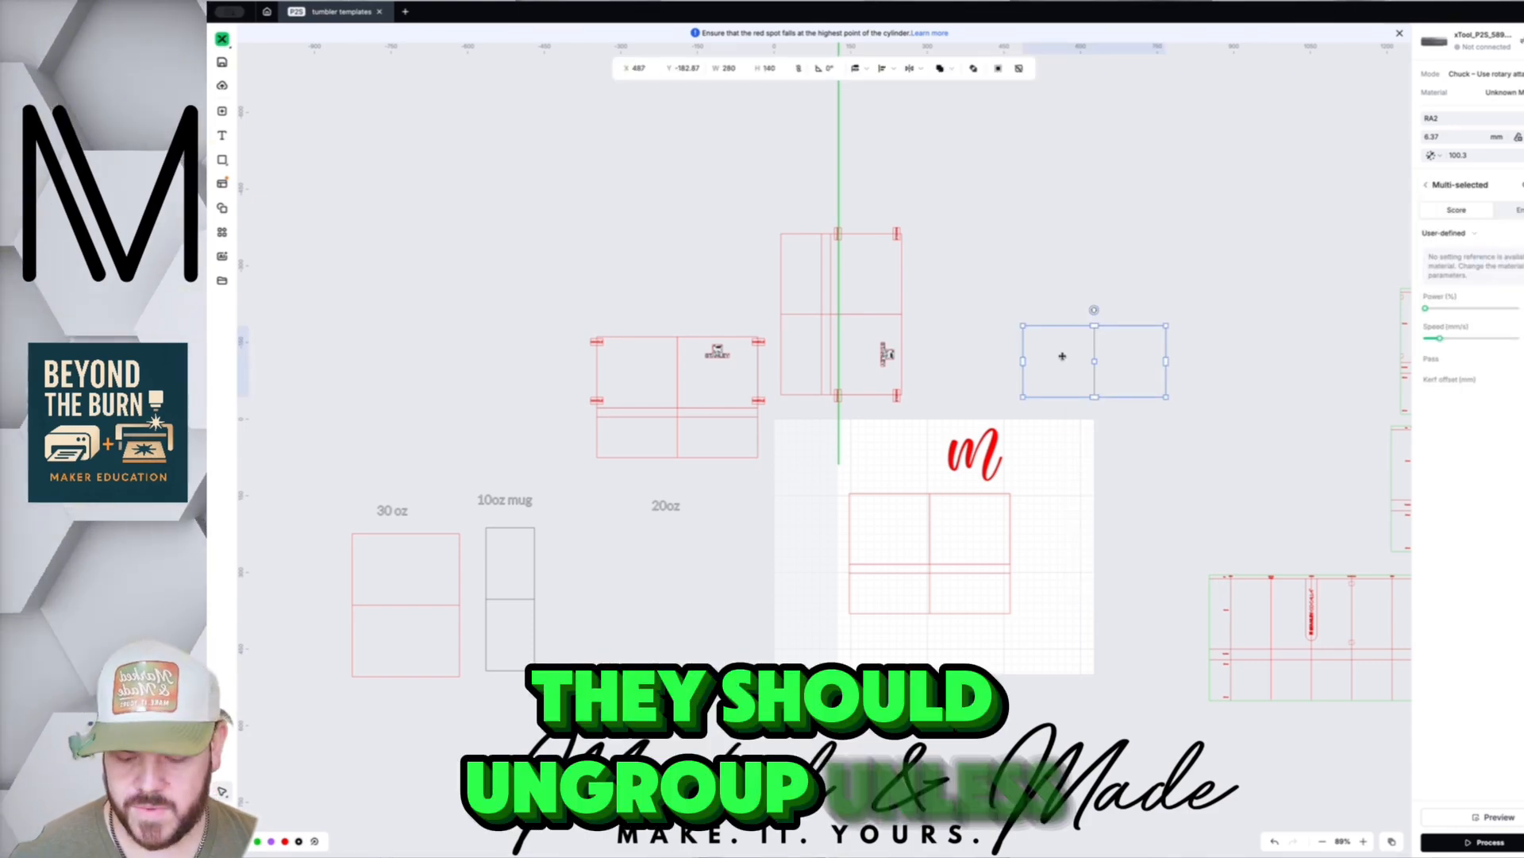
pyautogui.click(1058, 271)
pyautogui.moveTo(1060, 376); pyautogui.dragTo(1052, 342)
# - Ungroup the rectangle into two separate 140 mm squares
pyautogui.rightClick(1071, 339)
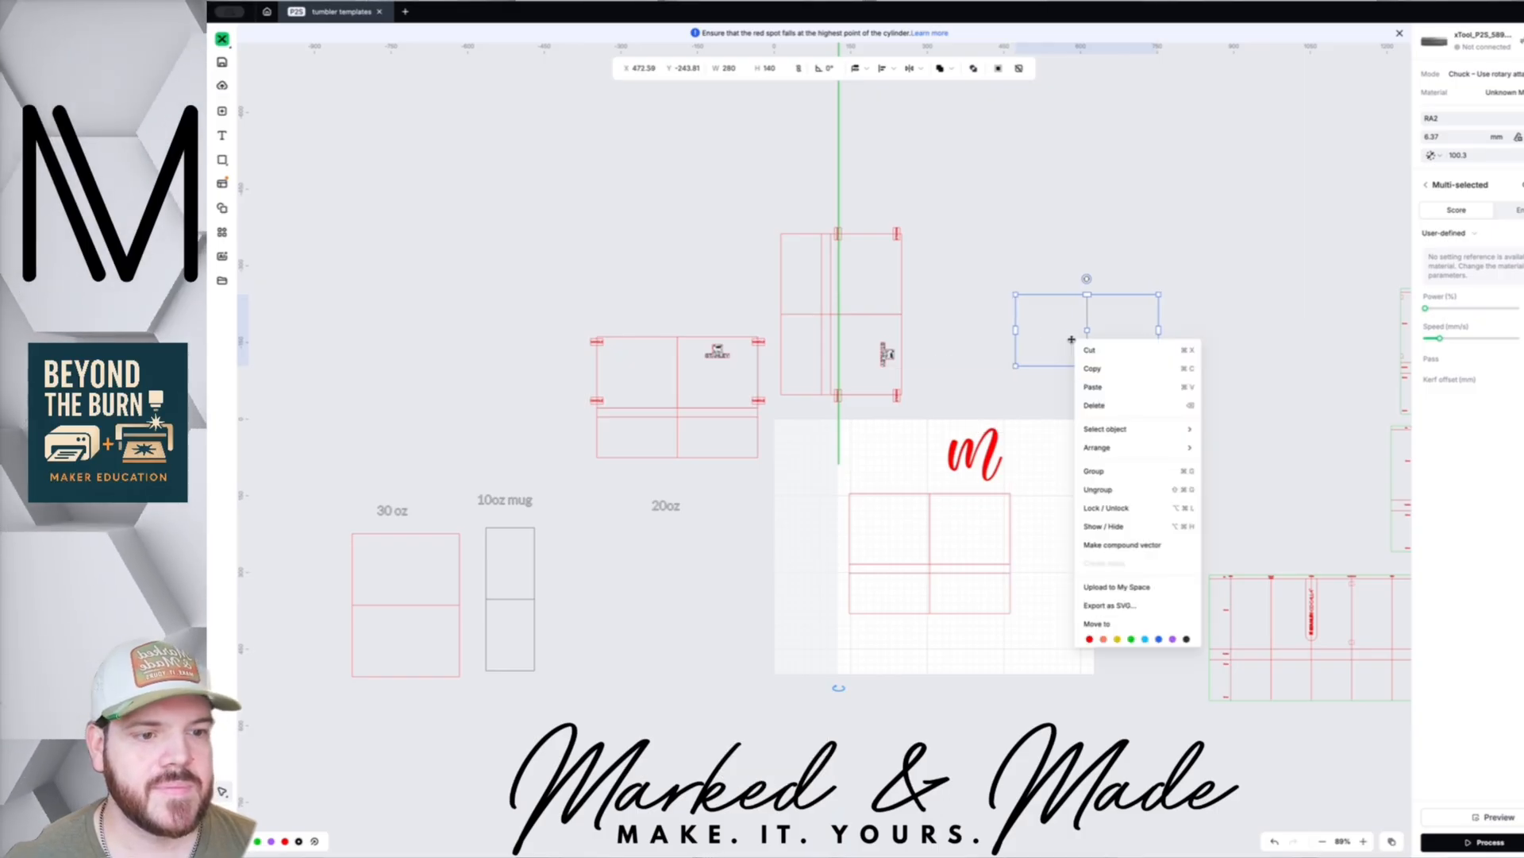
pyautogui.click(1102, 526)
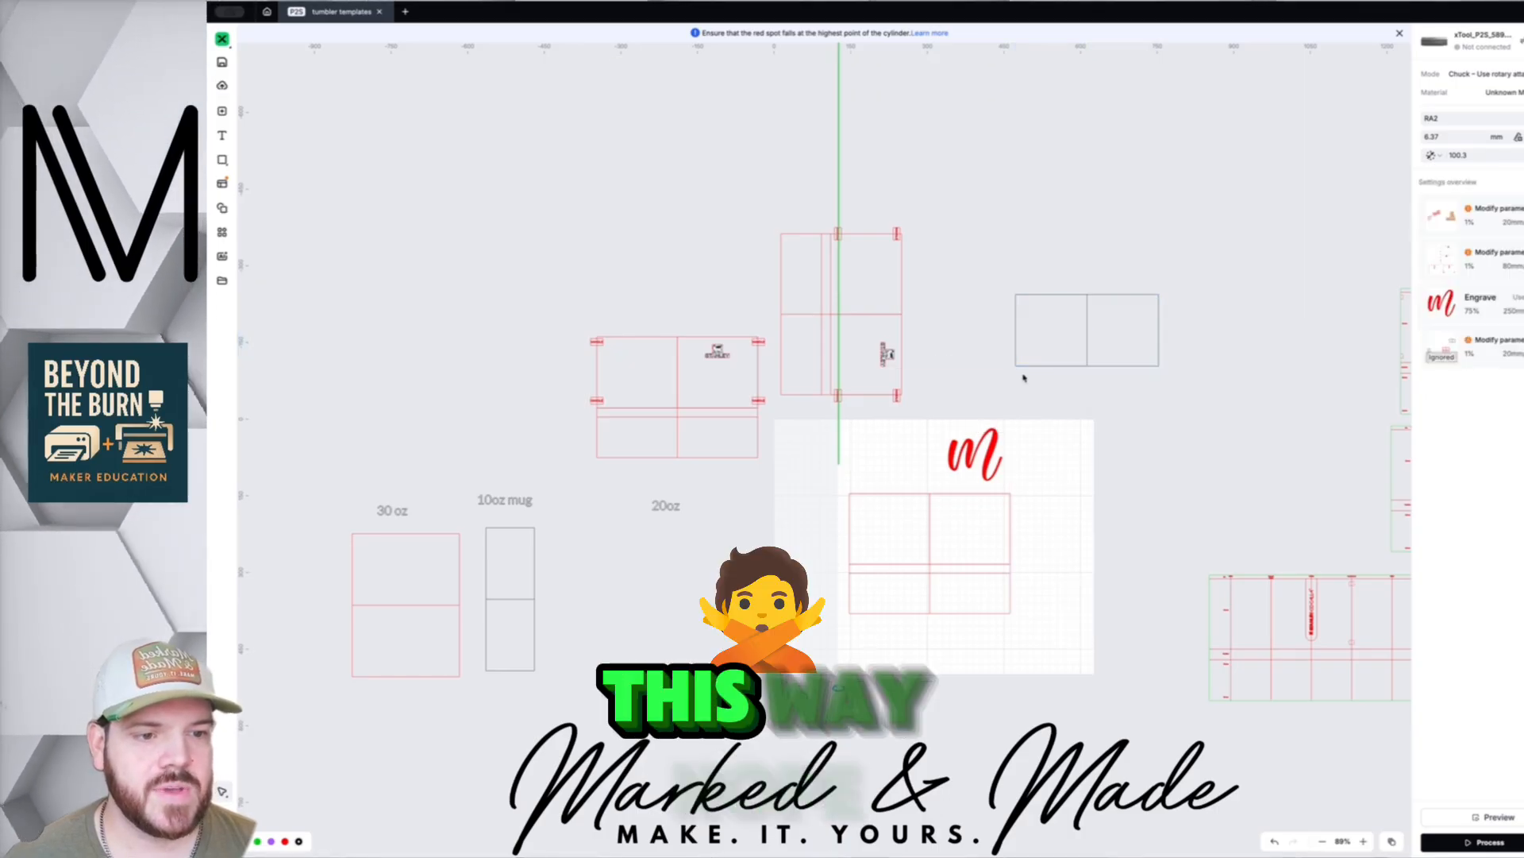
pyautogui.click(1055, 344)
# - Move the left 140 mm square straight up above the other square
pyautogui.click(1085, 256)
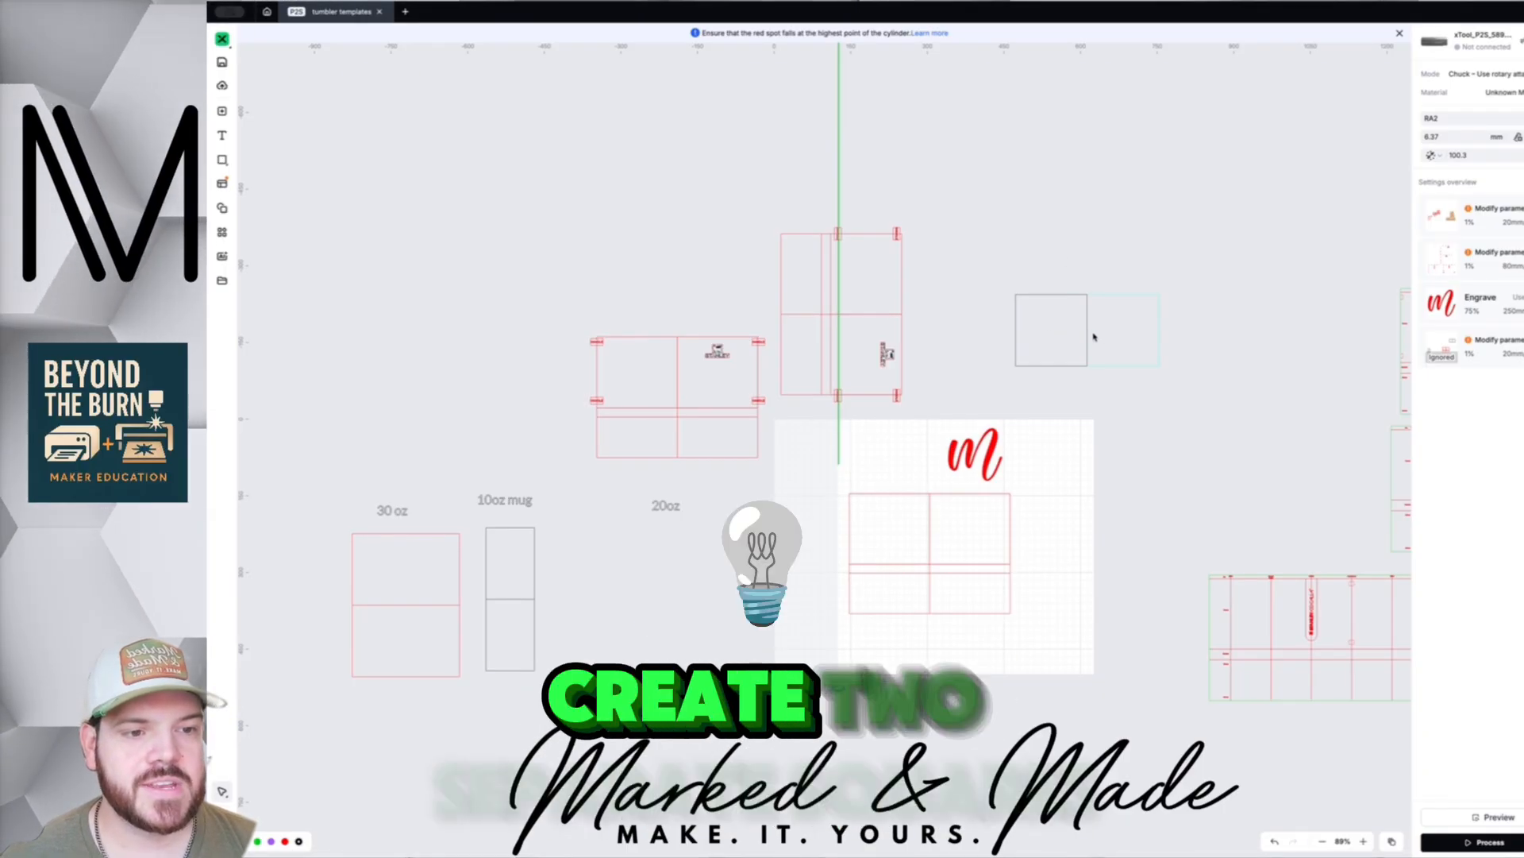
pyautogui.click(1066, 334)
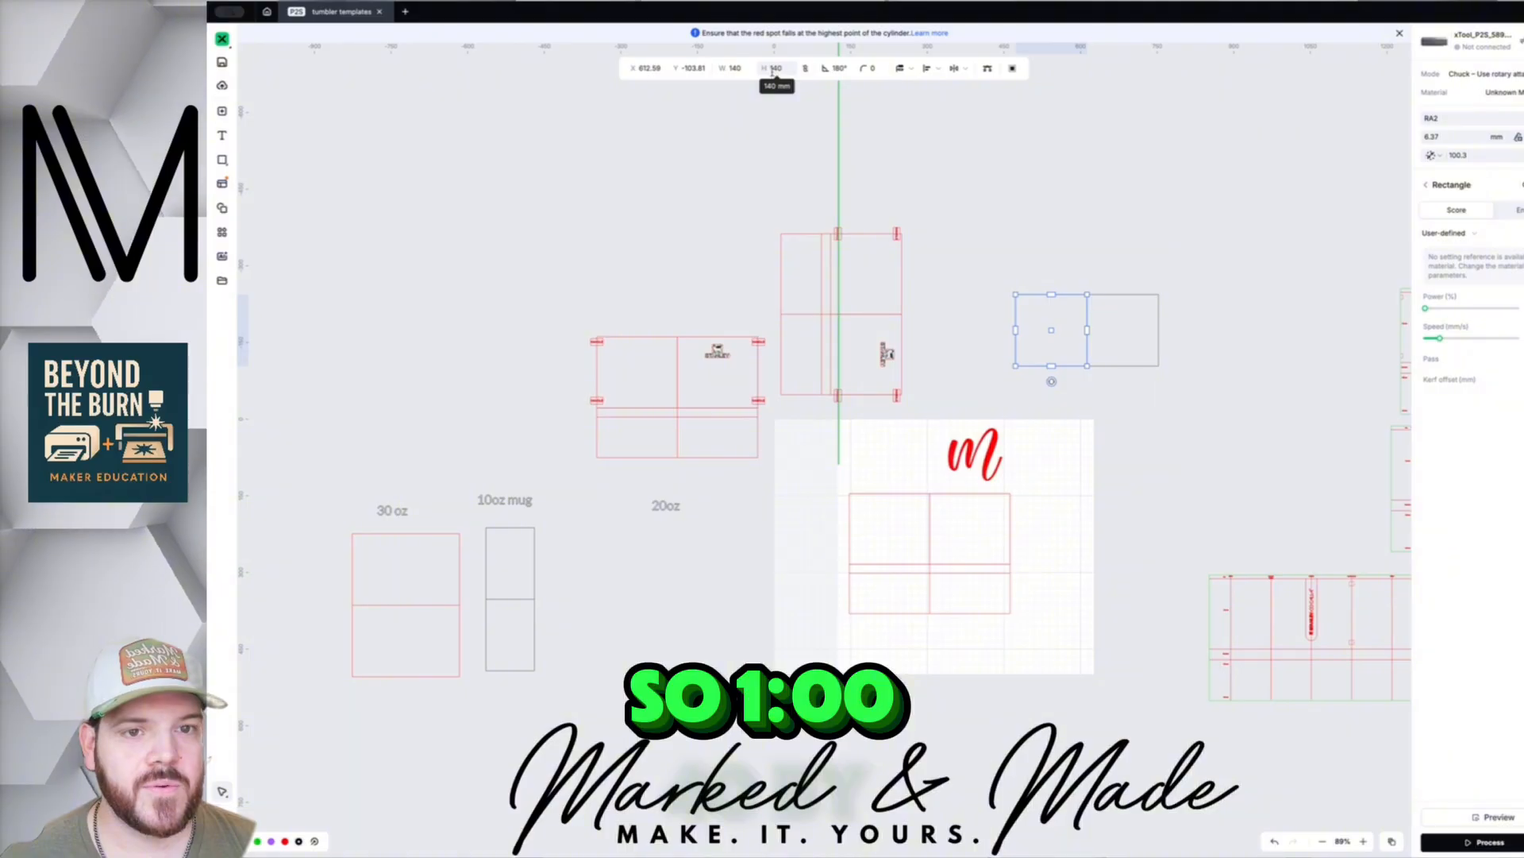
pyautogui.click(1146, 336)
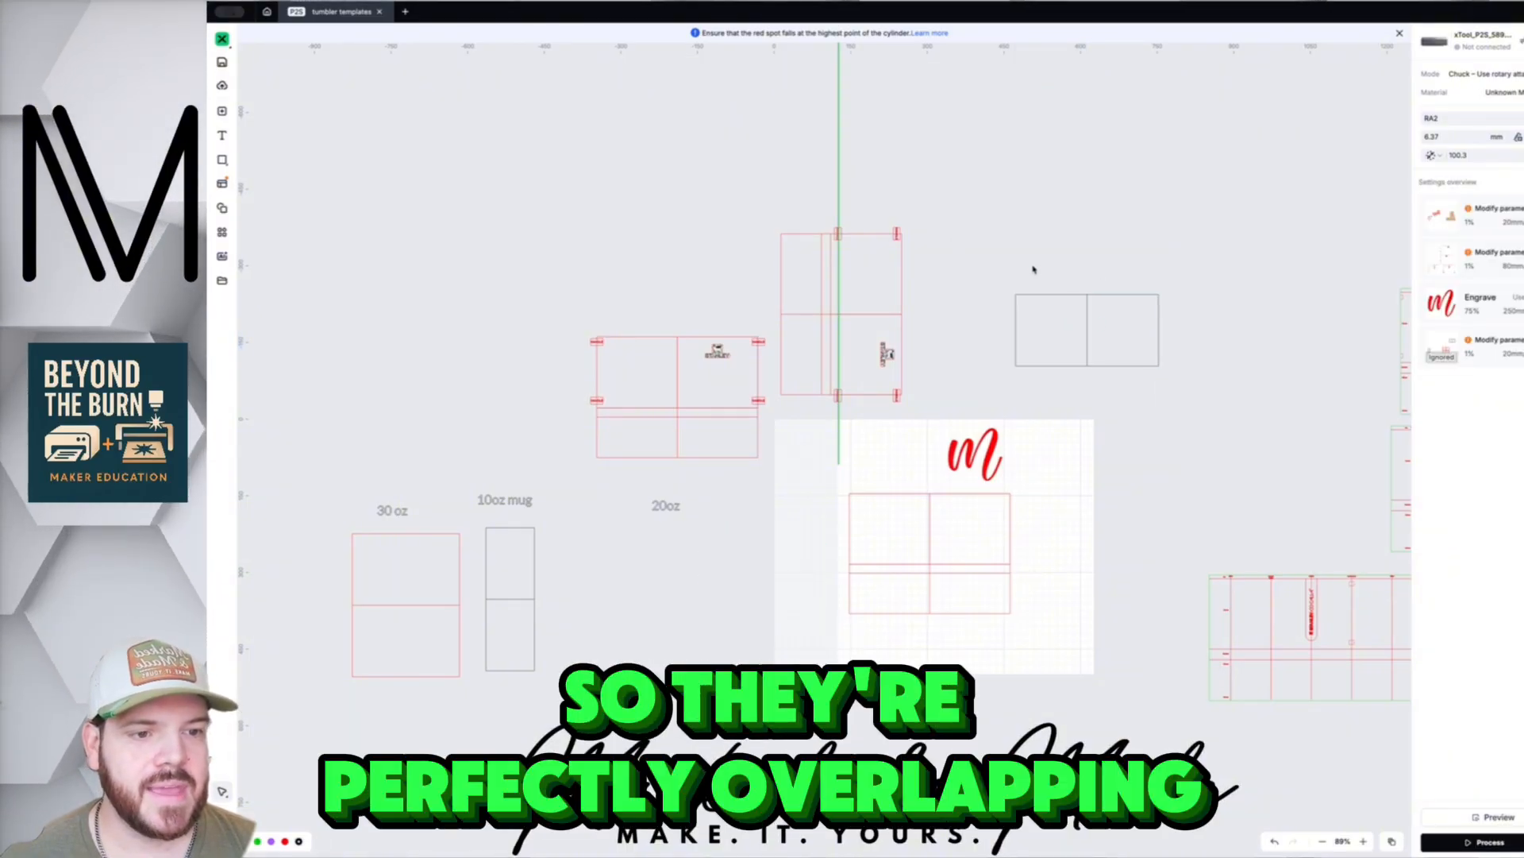
pyautogui.moveTo(1033, 269); pyautogui.dragTo(1177, 389)
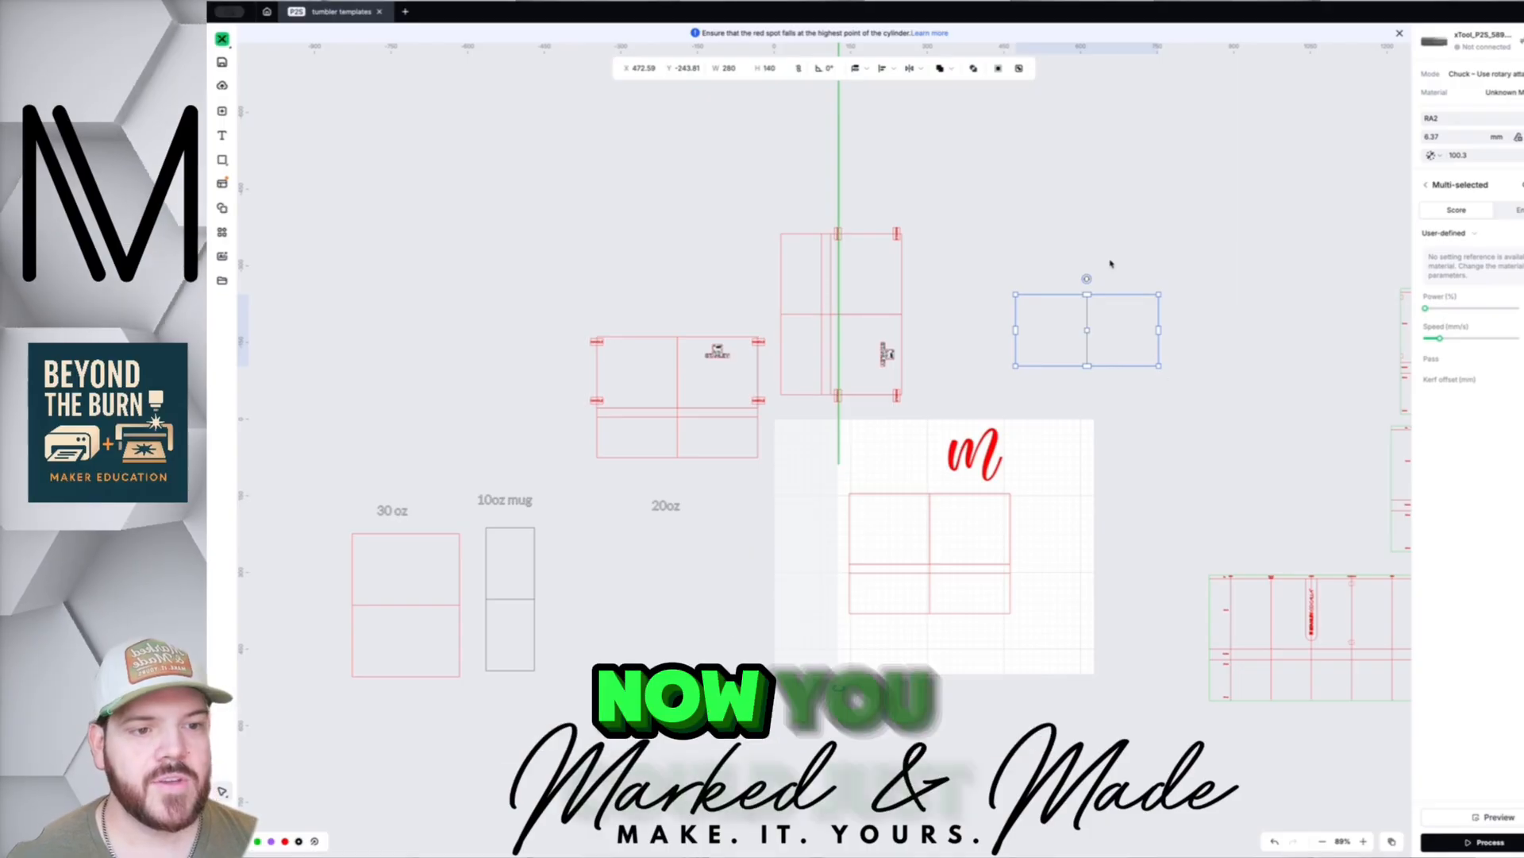
pyautogui.click(1110, 264)
pyautogui.click(1067, 316)
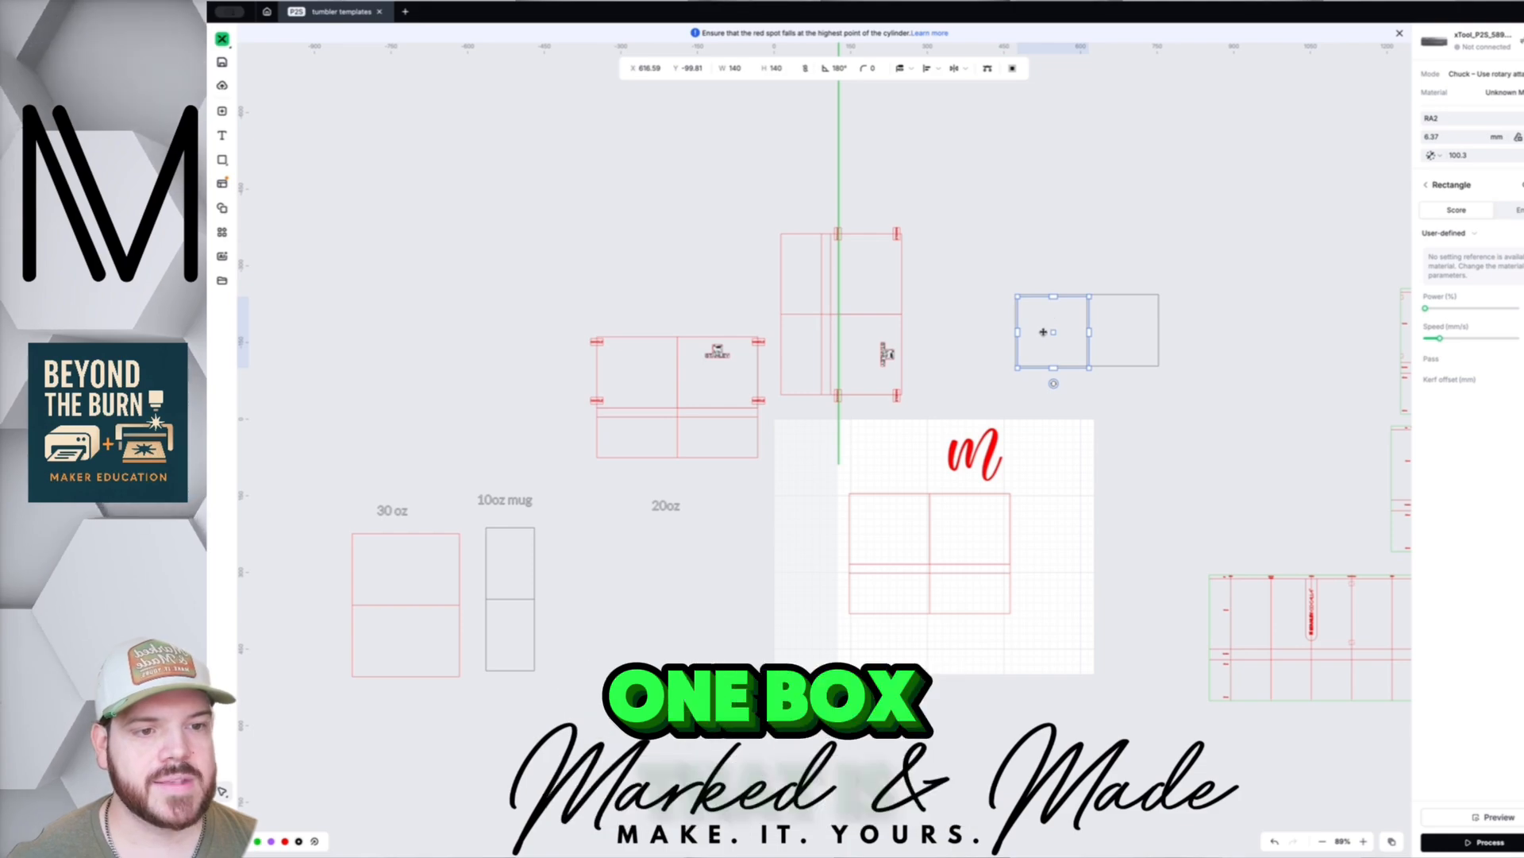
pyautogui.moveTo(1044, 329); pyautogui.dragTo(1044, 228)
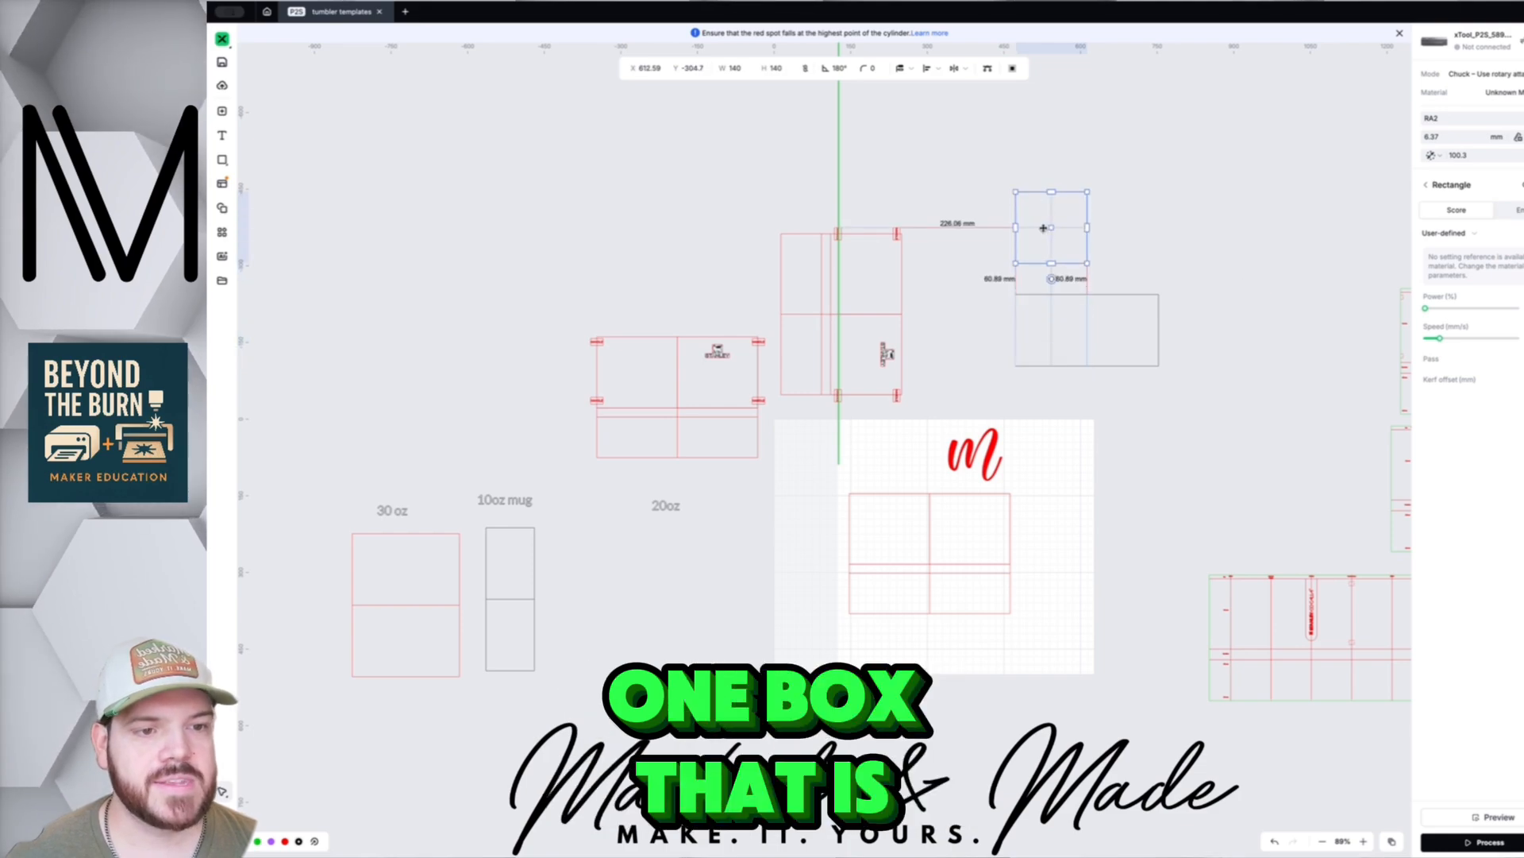
# - Widen the moved square to 280 mm and shift it right above the lower rectangle
pyautogui.click(735, 68)
pyautogui.write('280')
pyautogui.press('Tab')
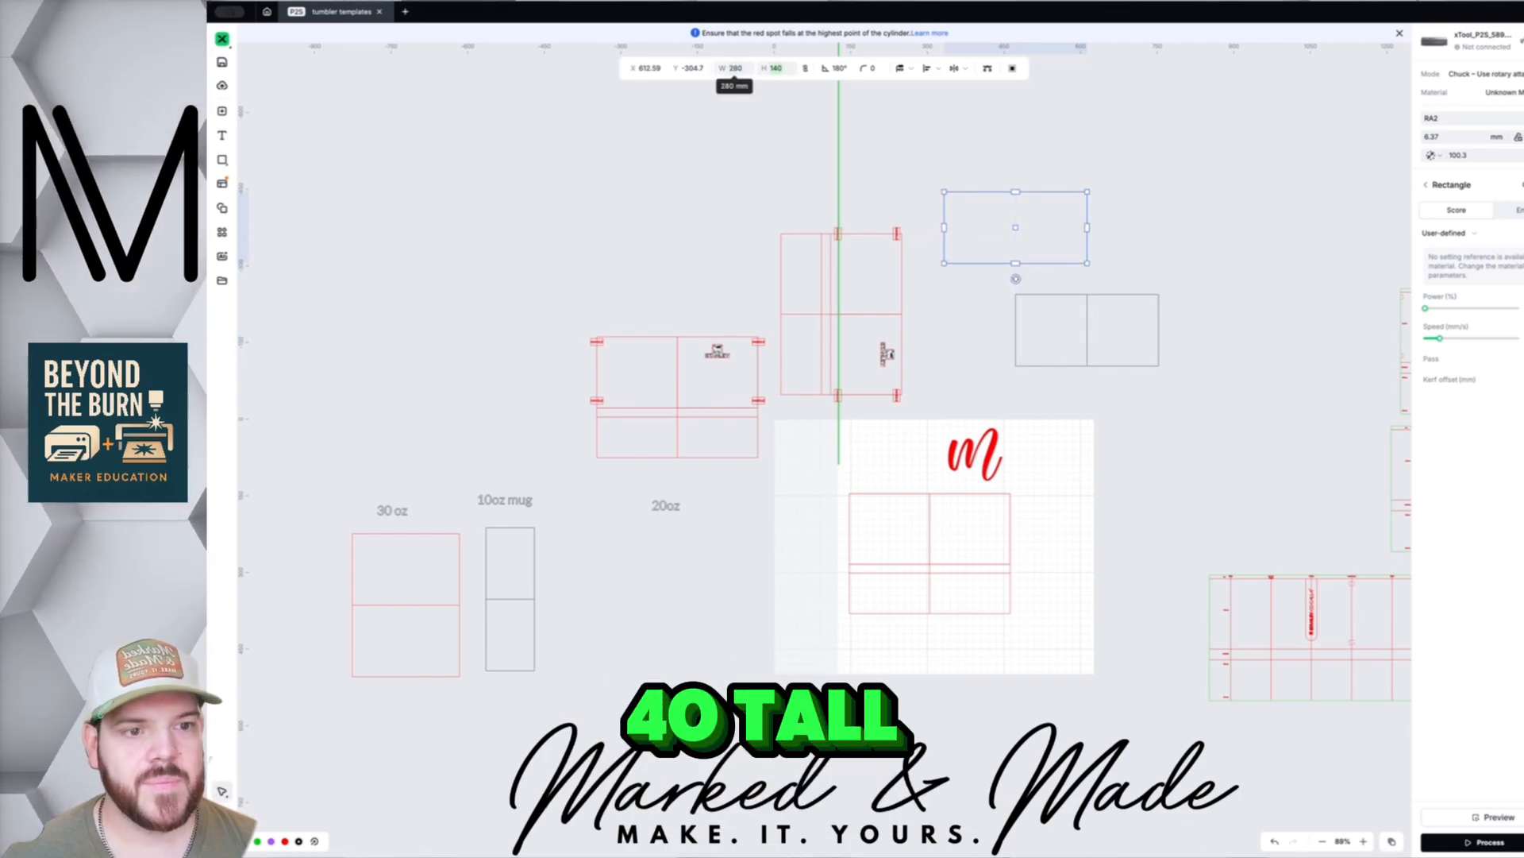
pyautogui.moveTo(1004, 223); pyautogui.dragTo(1075, 223)
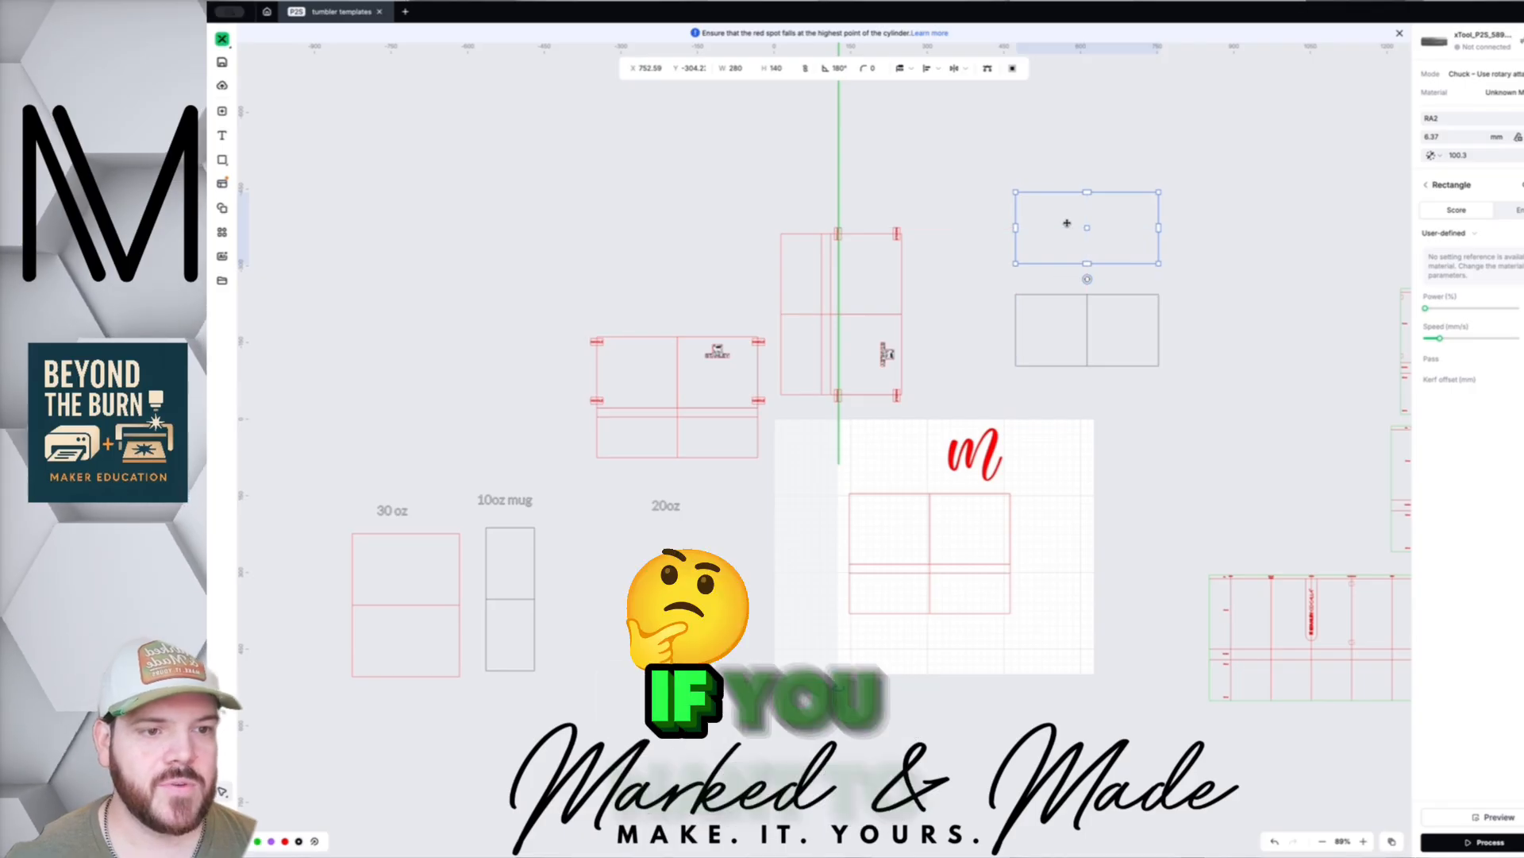
# - Place the red m script inside the top 280 × 140 rectangle
pyautogui.click(1040, 328)
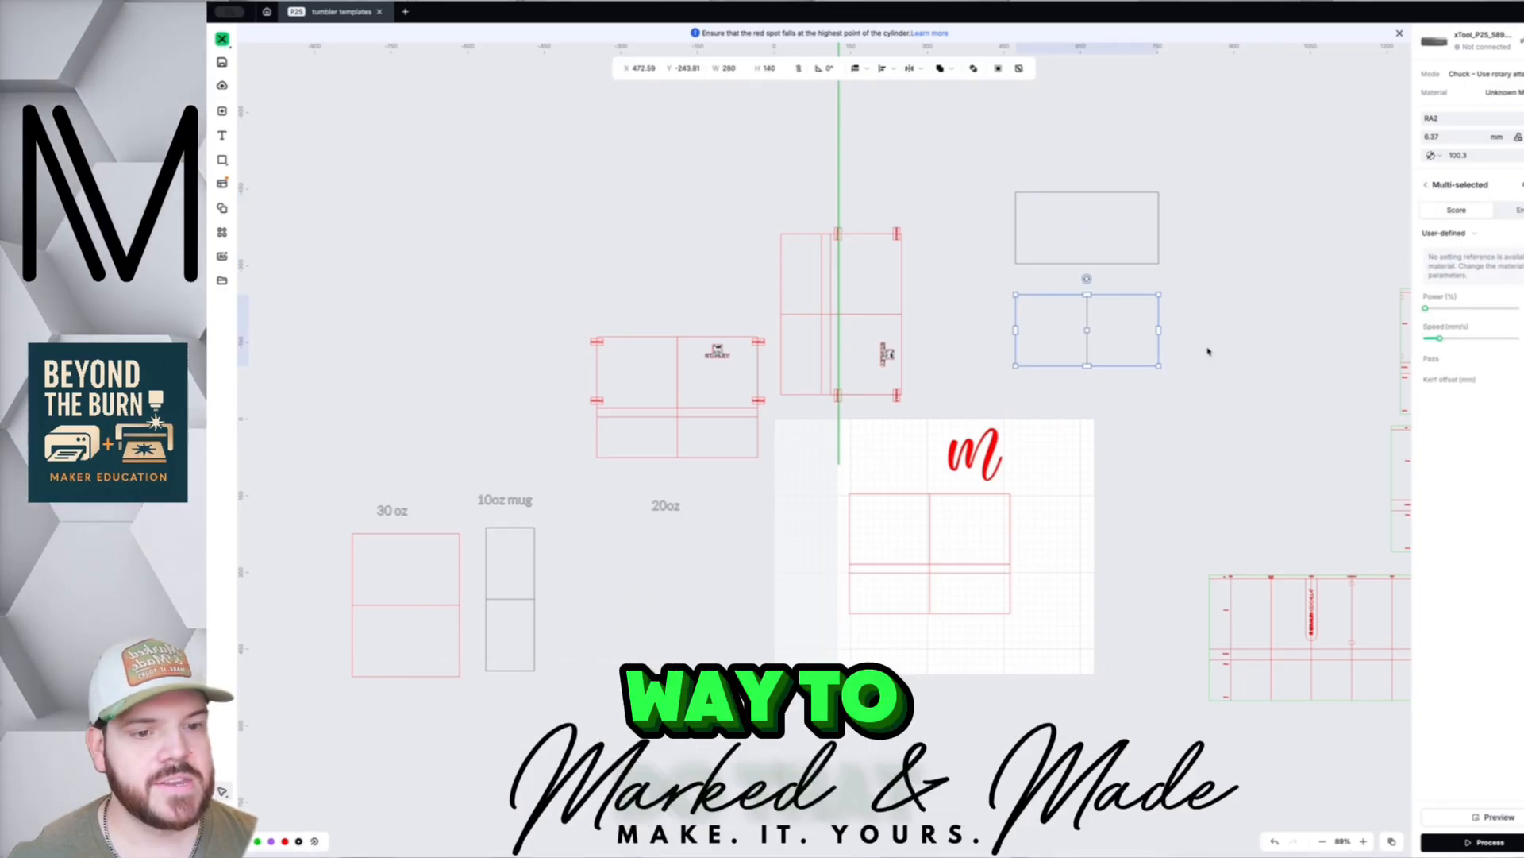
pyautogui.click(1208, 351)
pyautogui.moveTo(973, 457); pyautogui.dragTo(1046, 333)
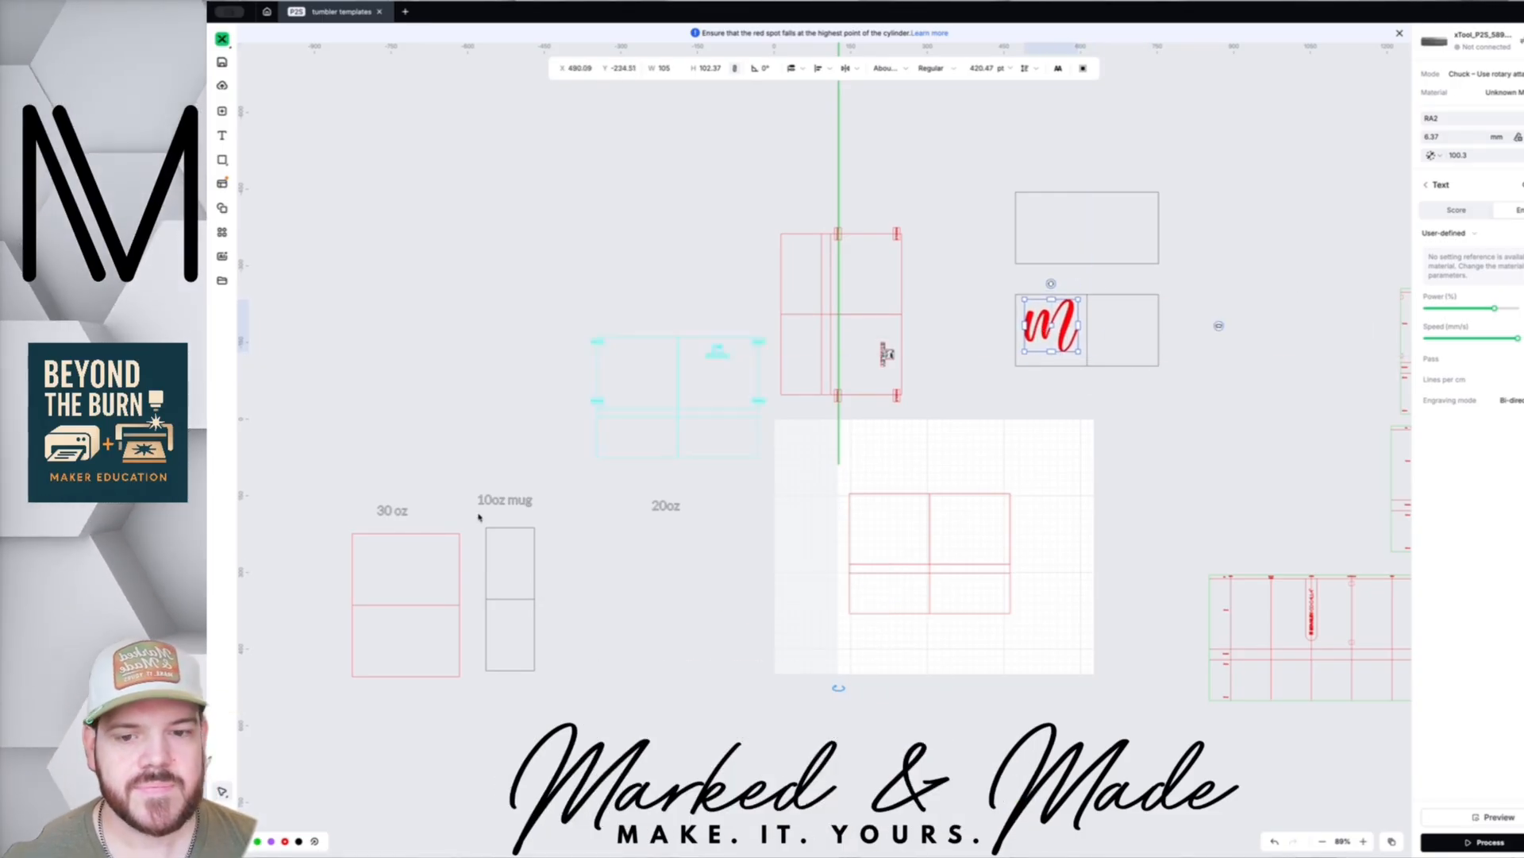
# - Rotate the 10oz mug template and set it back upright at 95 × 280 mm
pyautogui.click(525, 573)
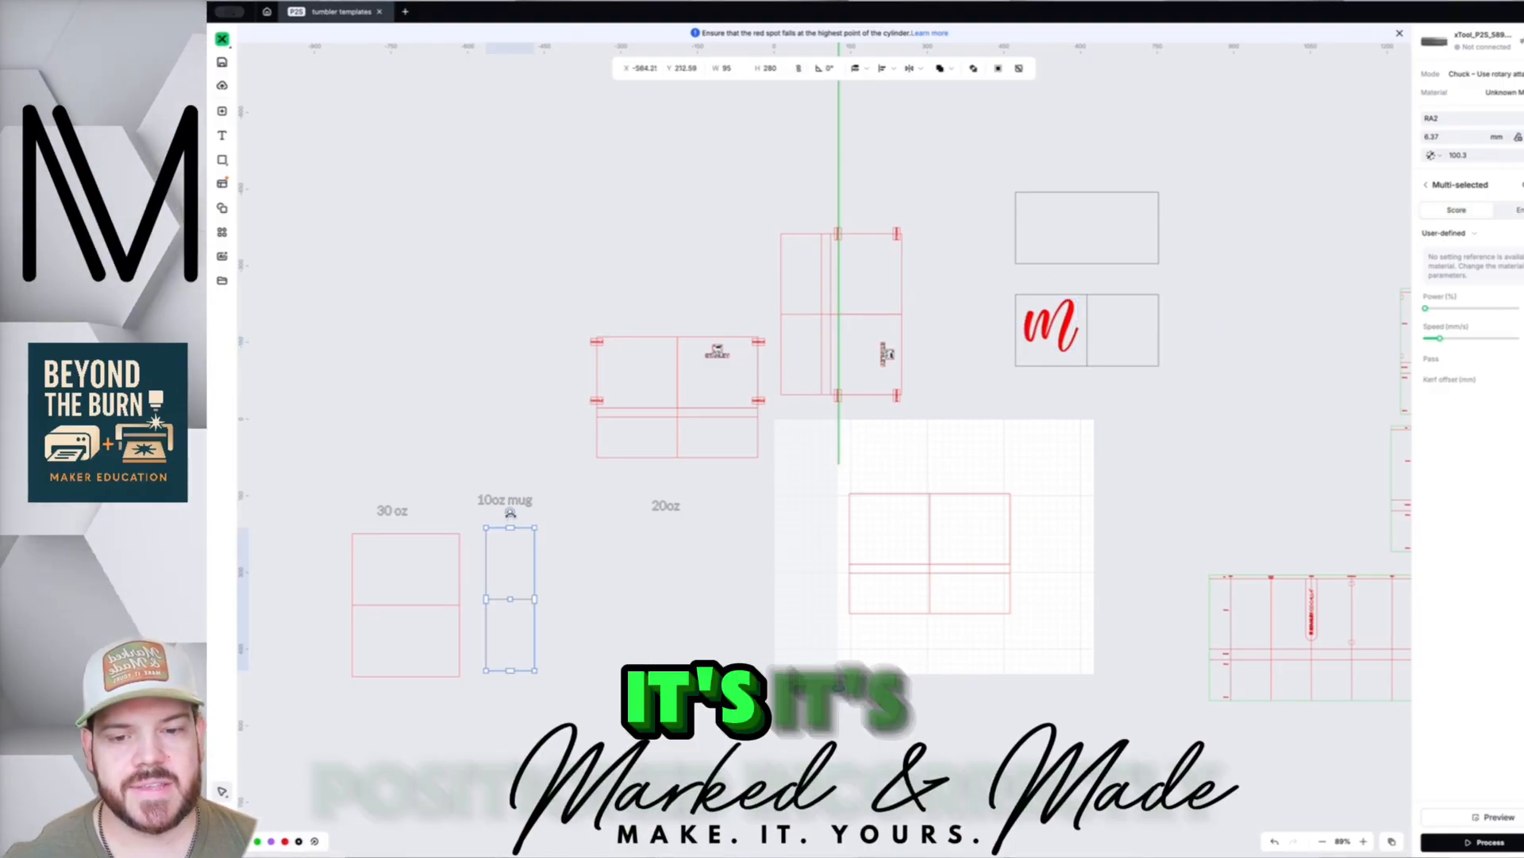
pyautogui.moveTo(532, 516); pyautogui.dragTo(587, 593)
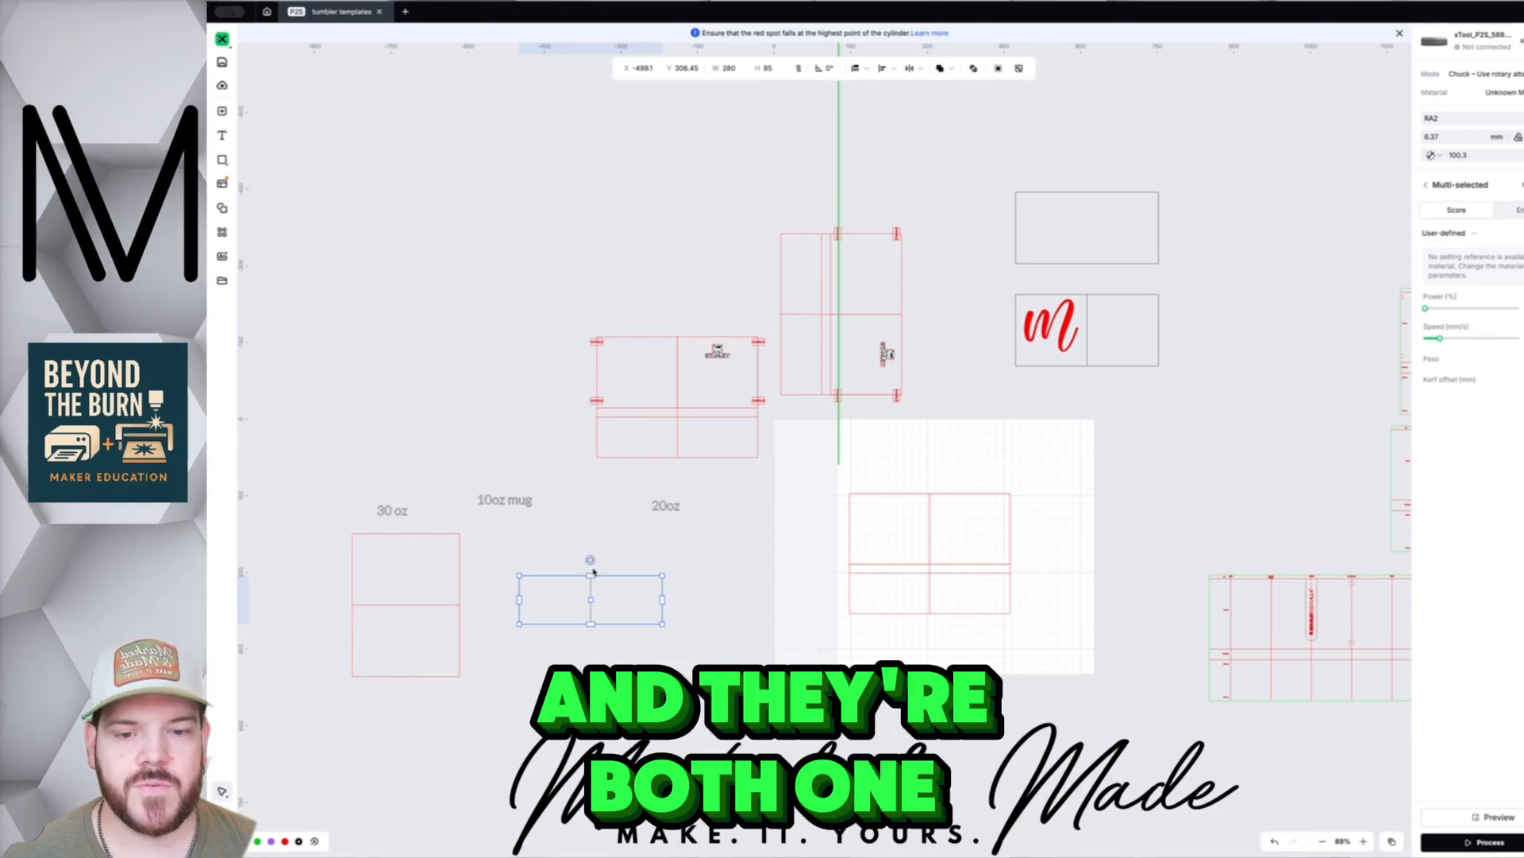
pyautogui.moveTo(589, 561); pyautogui.dragTo(495, 590)
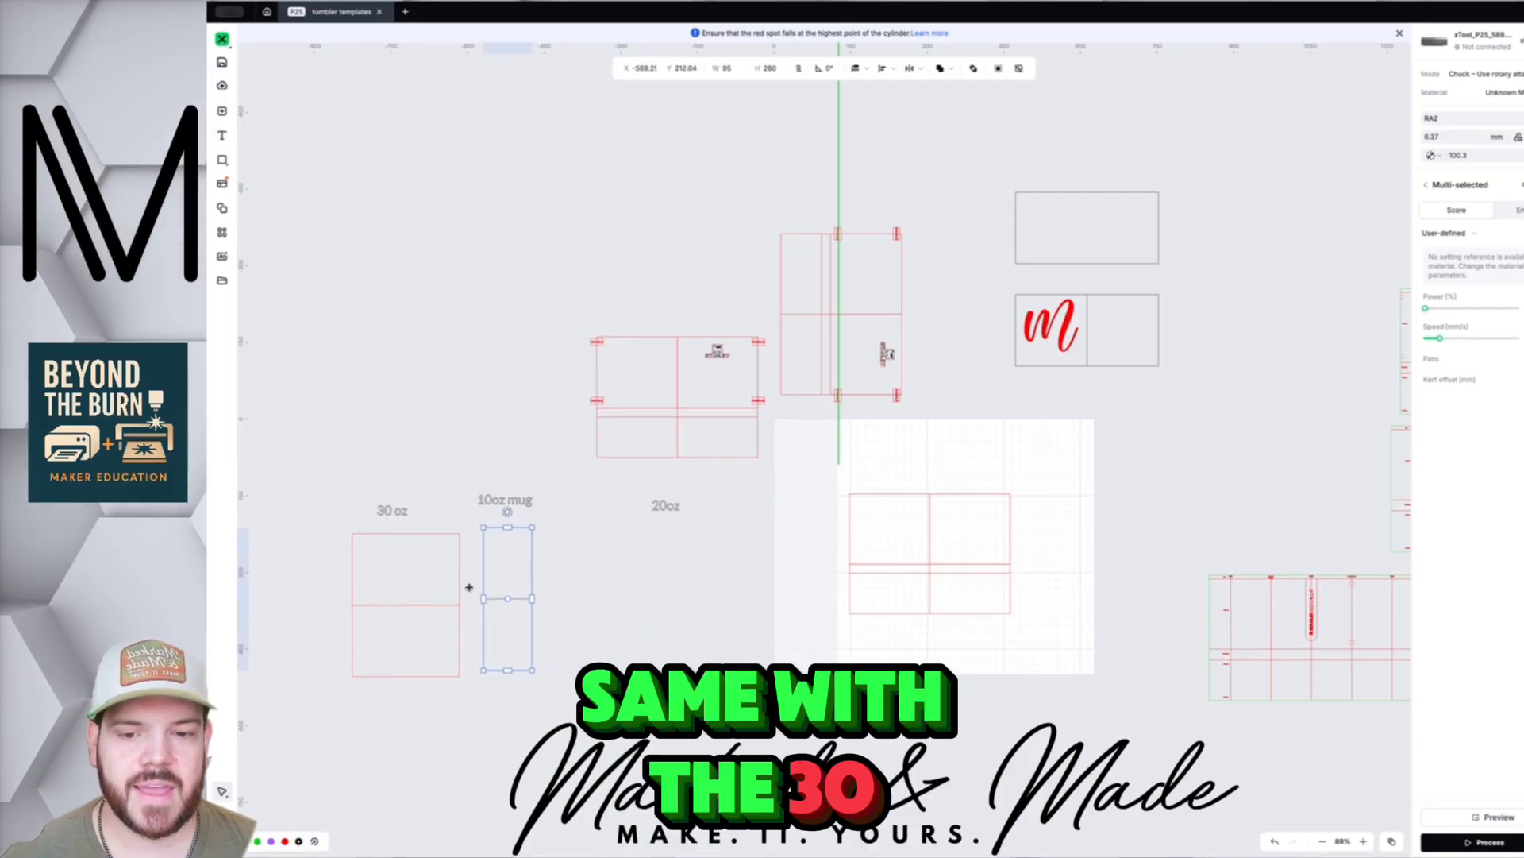
pyautogui.click(412, 604)
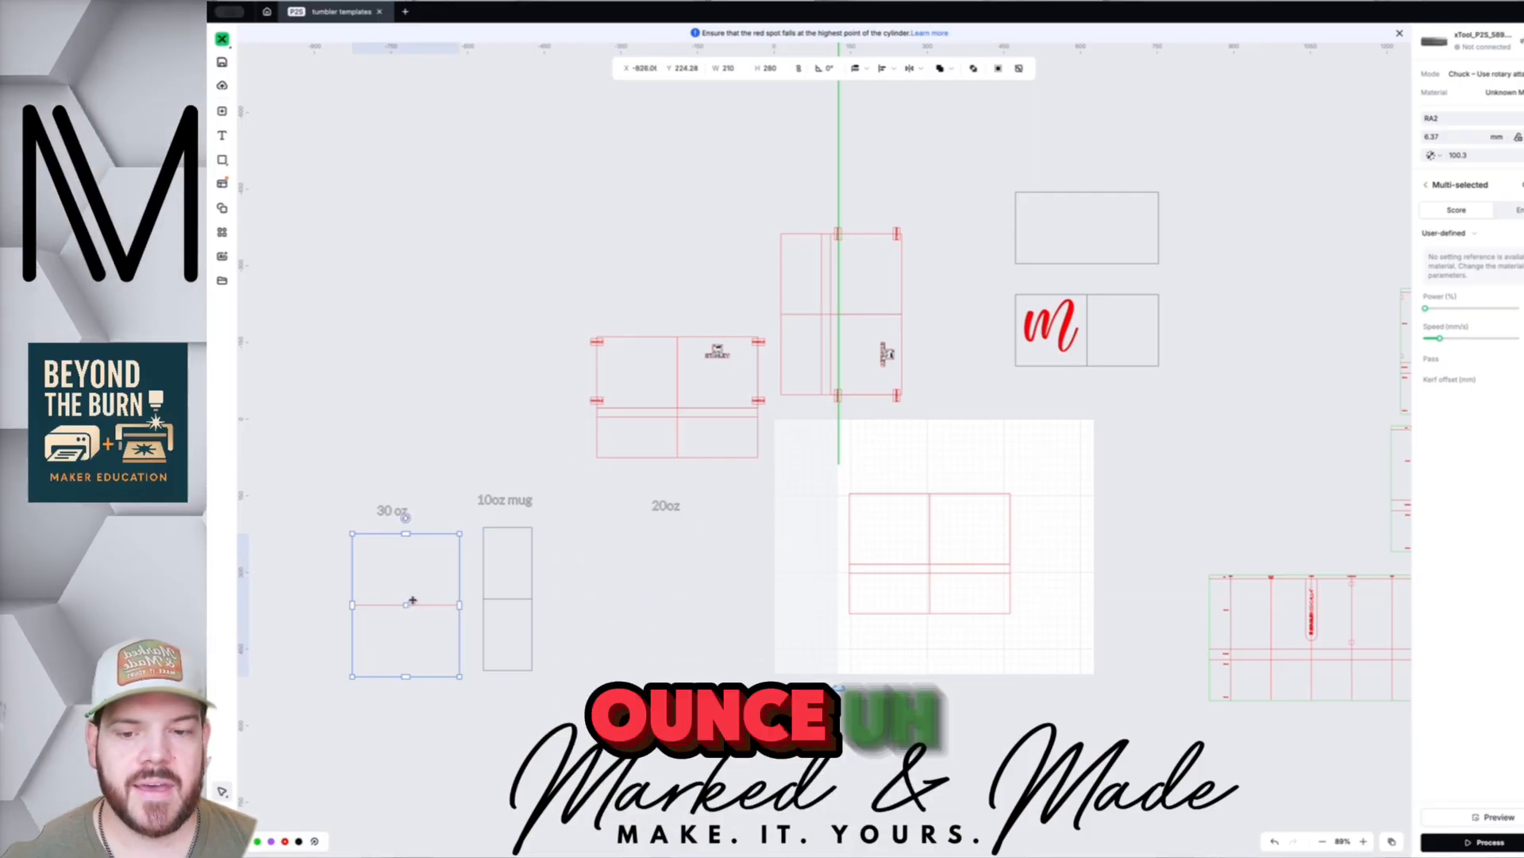
pyautogui.click(1048, 327)
# - Move the m aside and place the 140 × 280 two-part rectangle under the 20oz label
pyautogui.moveTo(1048, 327); pyautogui.dragTo(959, 355)
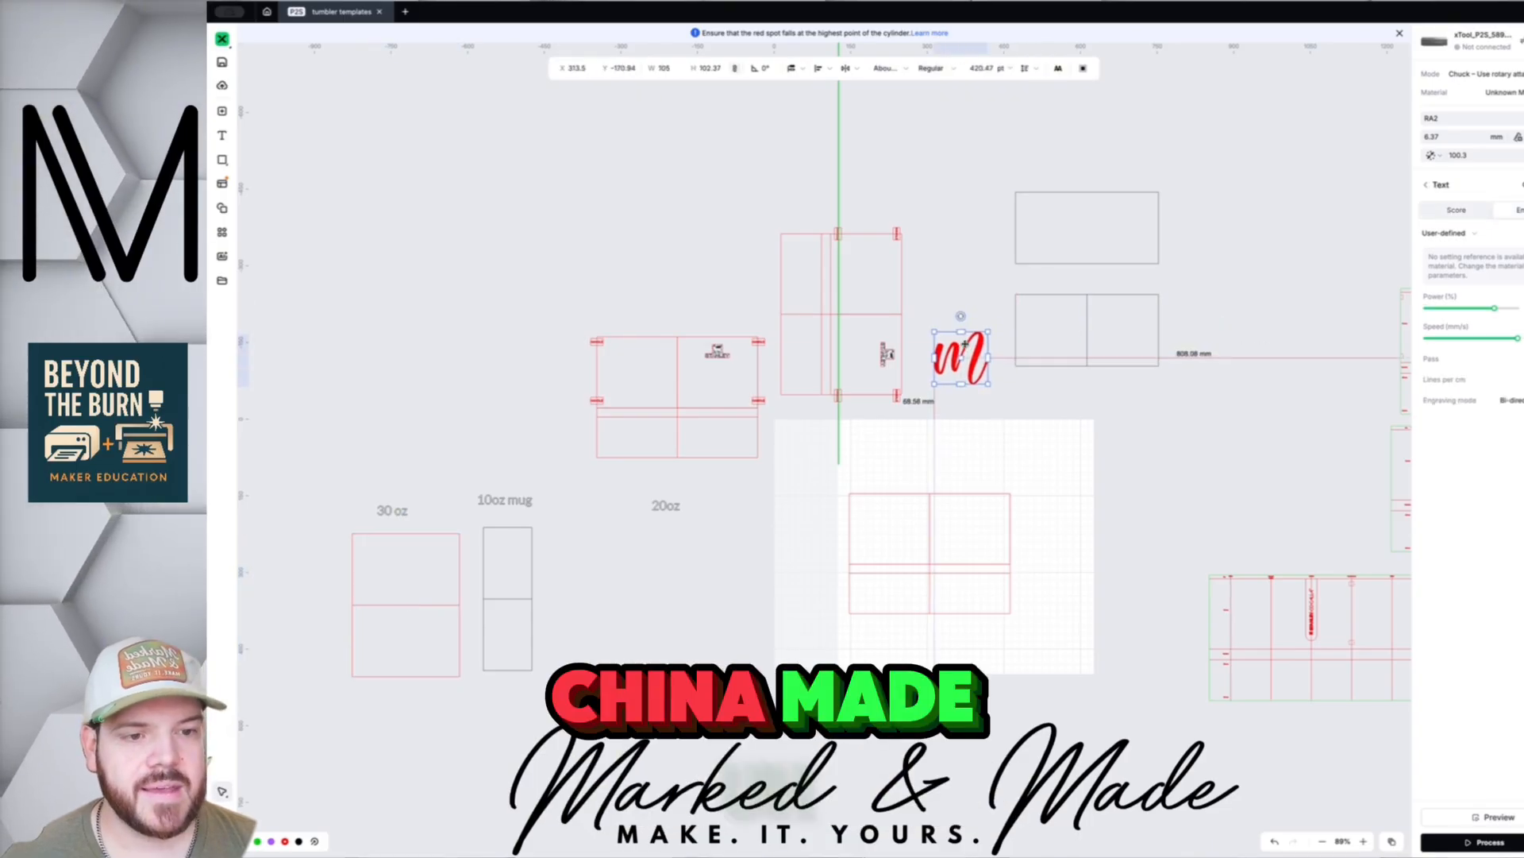
pyautogui.click(1090, 322)
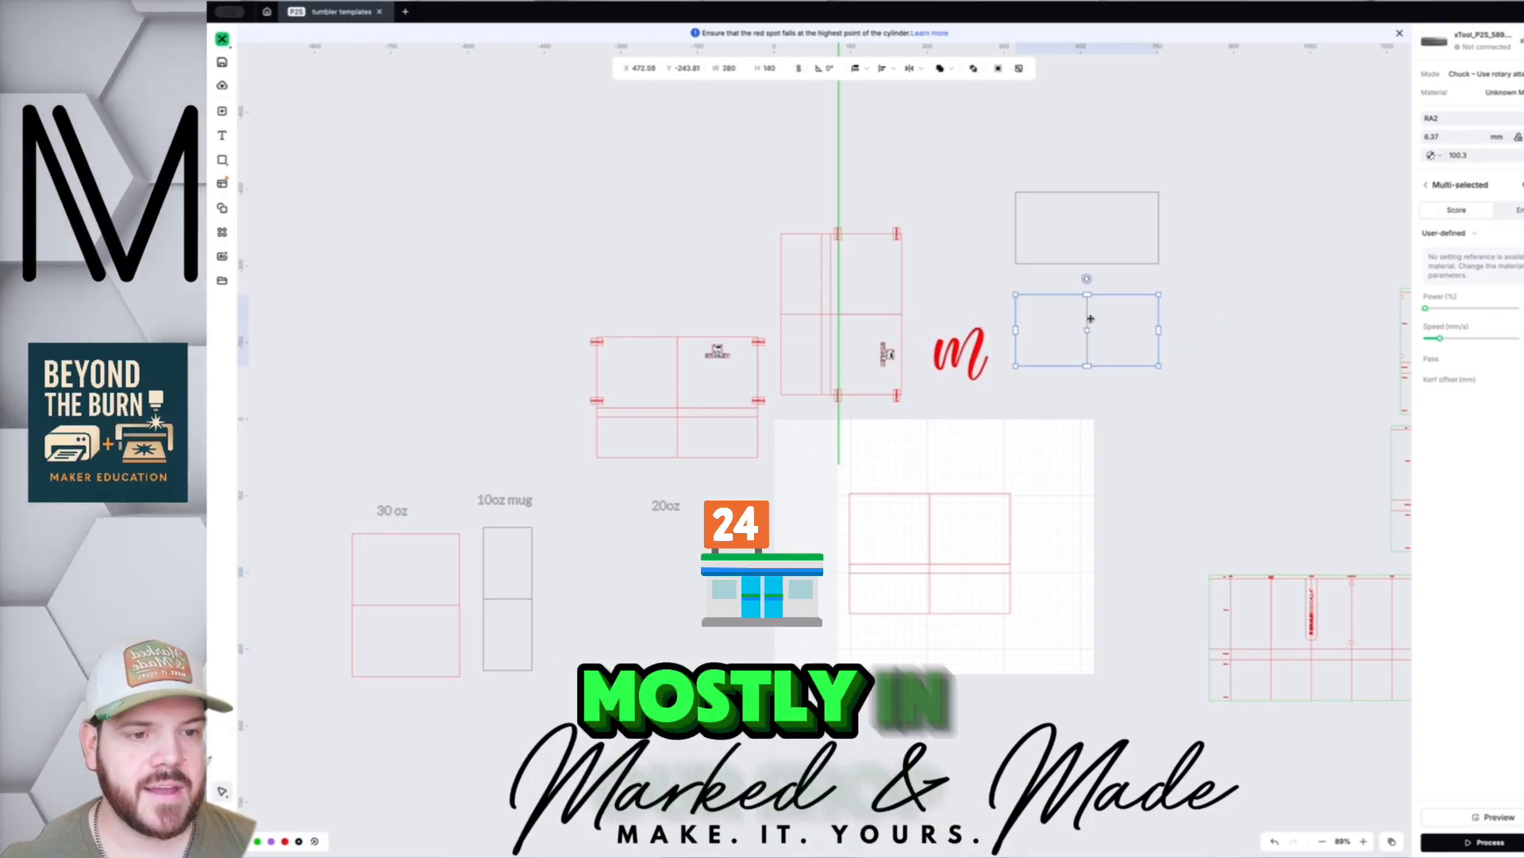
pyautogui.moveTo(1089, 322); pyautogui.dragTo(635, 587)
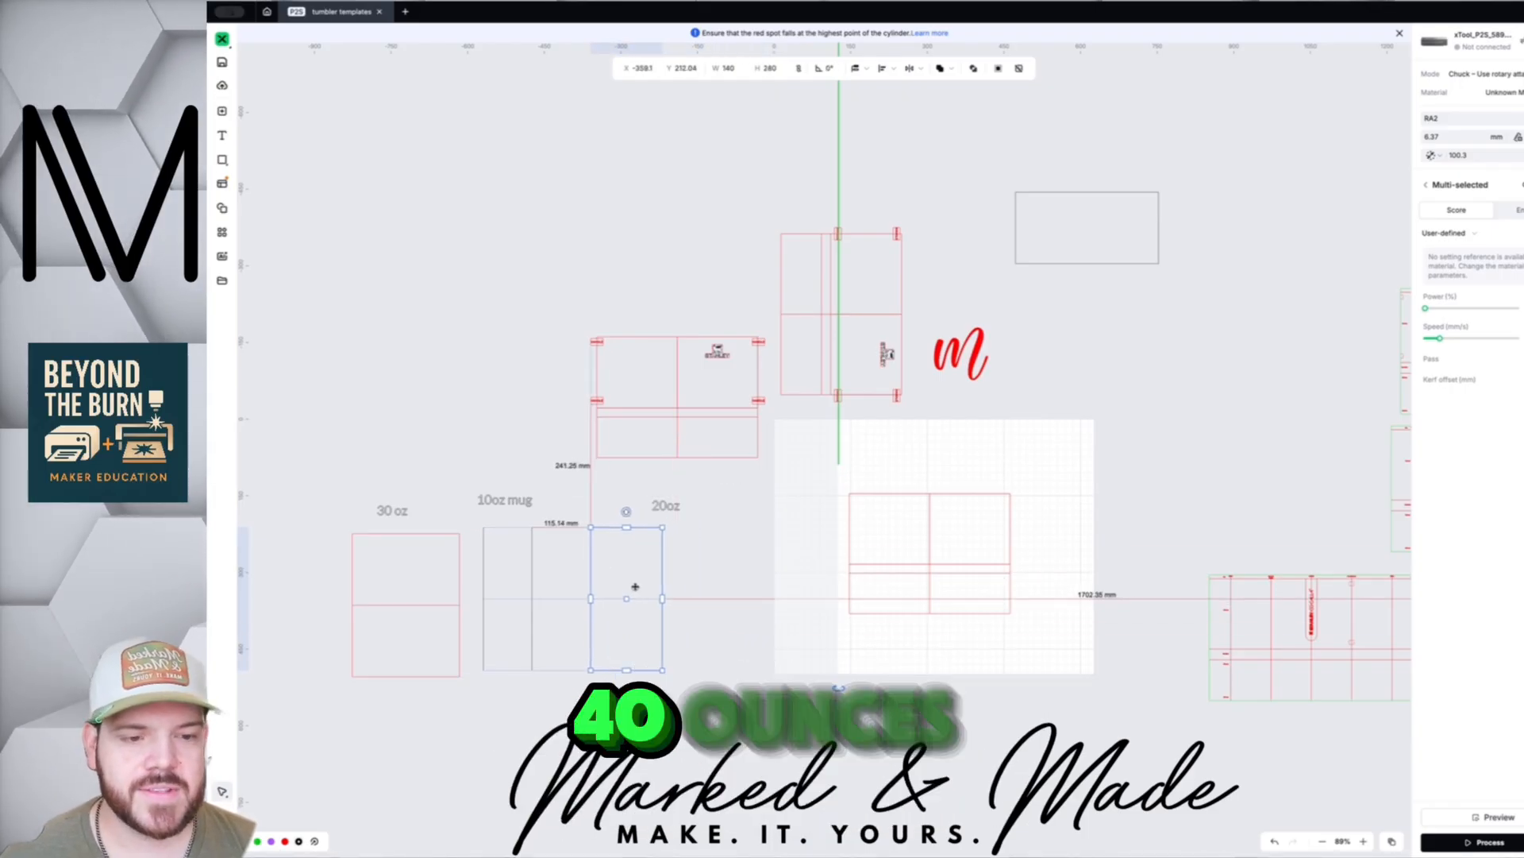
pyautogui.hscroll(5, 1106, 670)
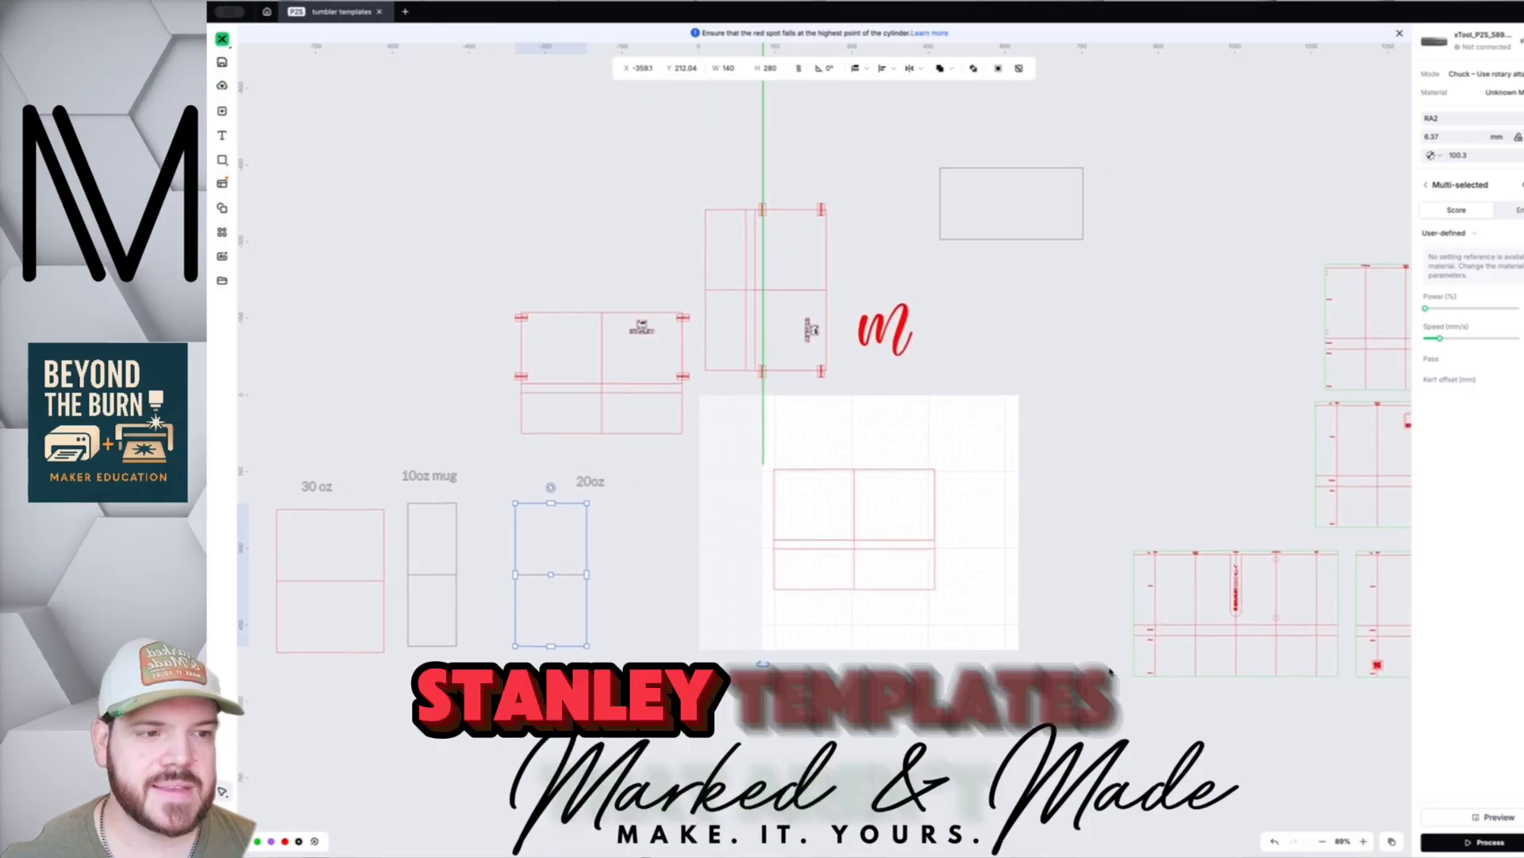
pyautogui.hscroll(1, 1110, 672)
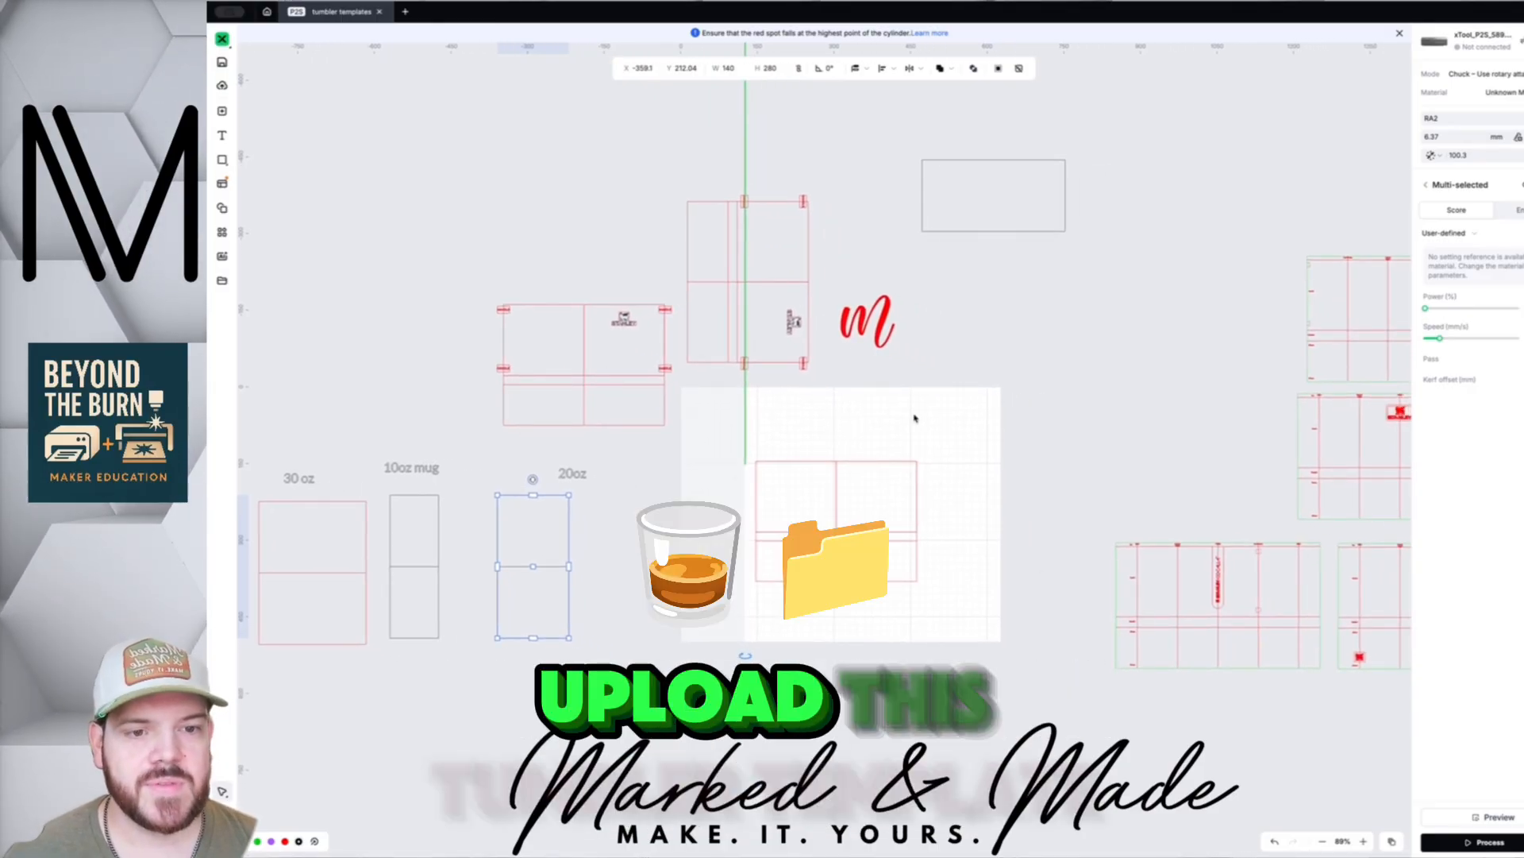
# - Delete the red script m test text
pyautogui.click(869, 322)
pyautogui.press('Delete')
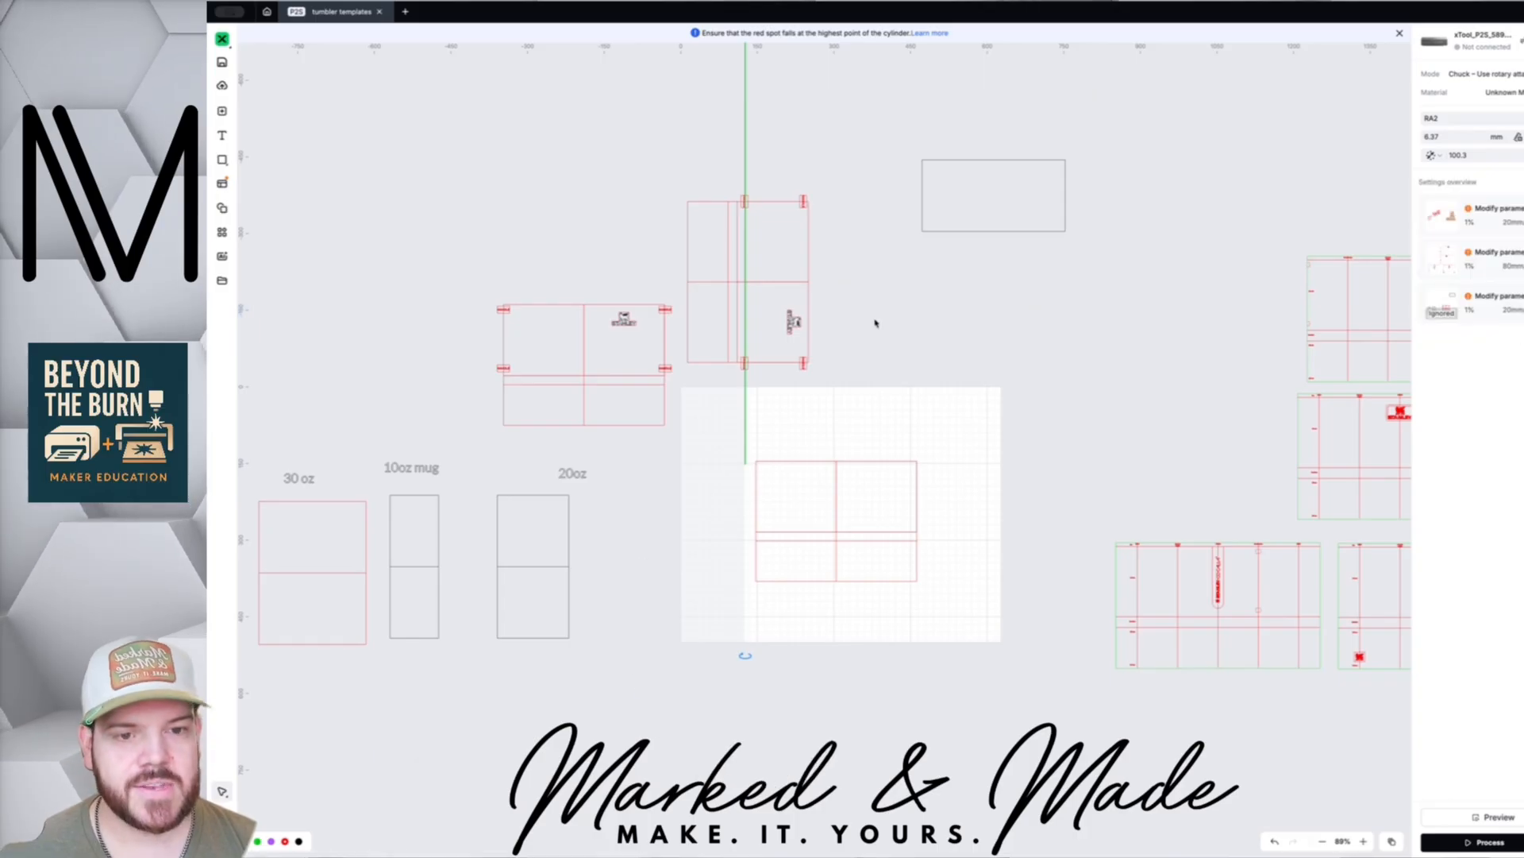
pyautogui.scroll(-3, 901, 437)
pyautogui.scroll(3, 901, 437)
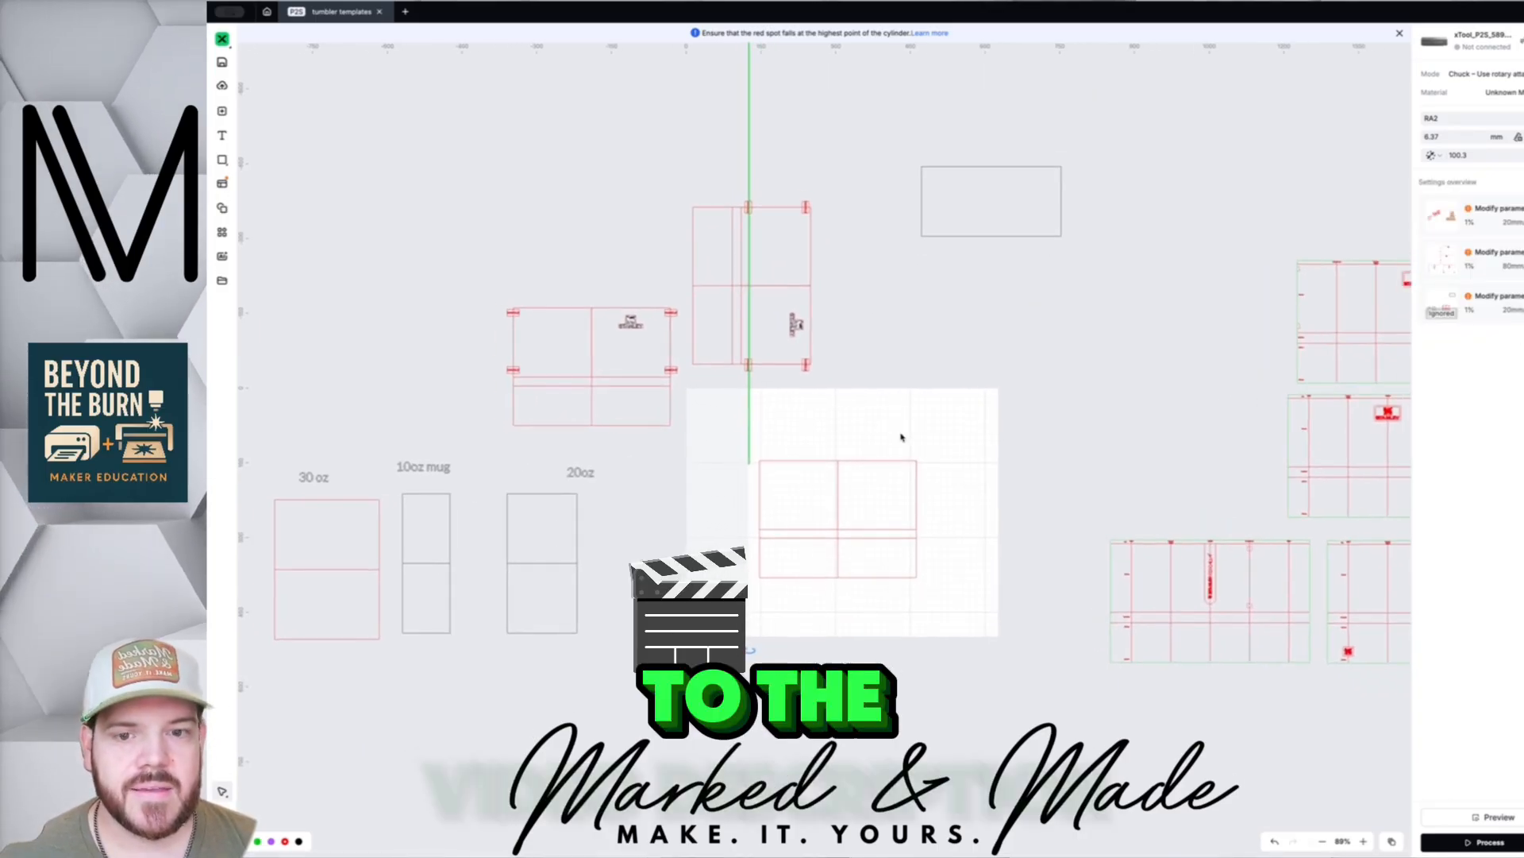
pyautogui.scroll(-2, 902, 437)
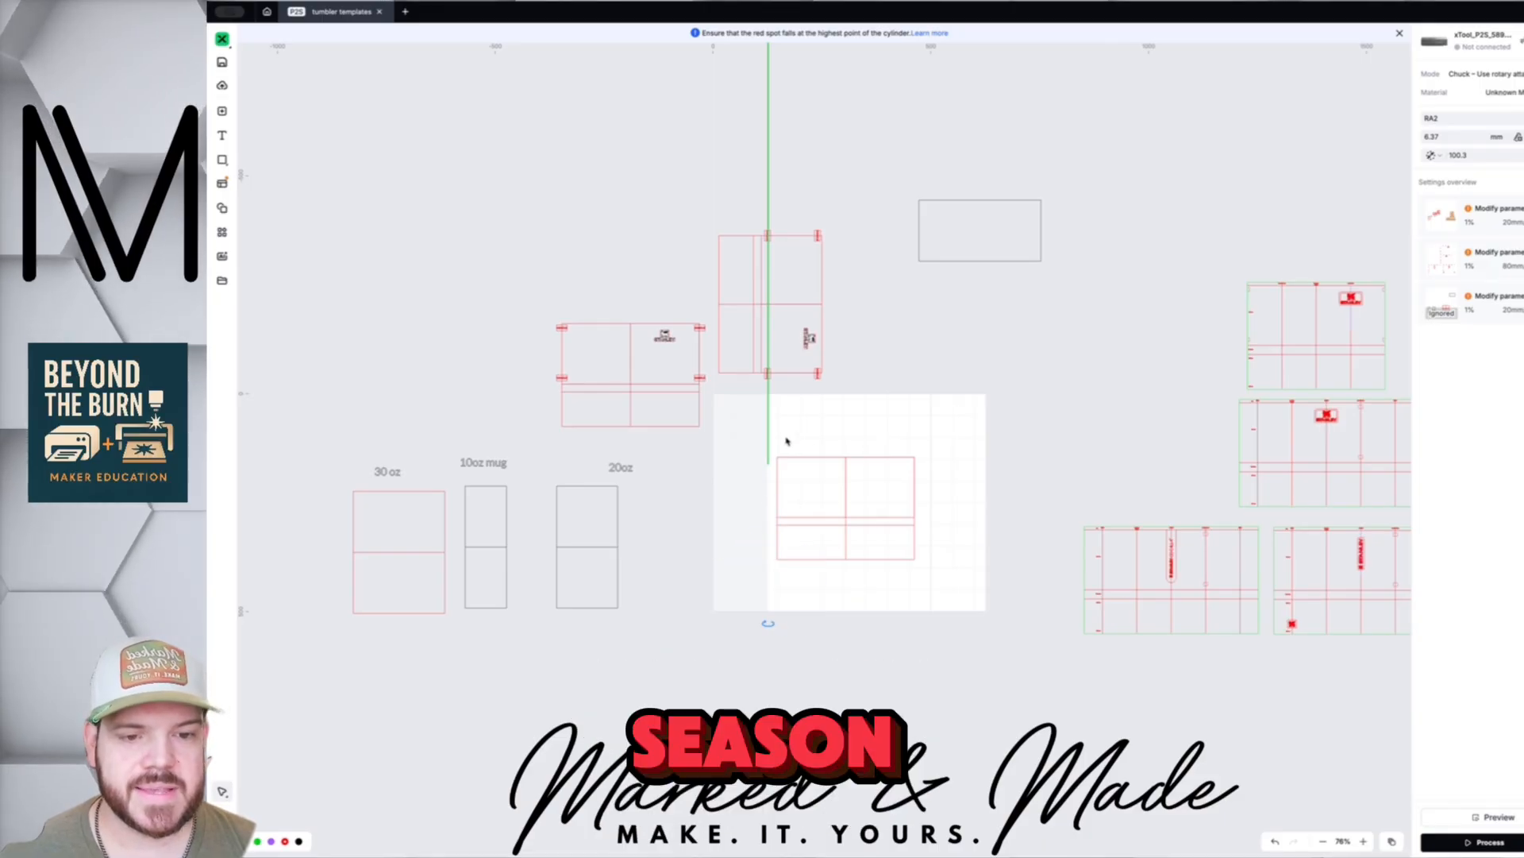
pyautogui.moveTo(789, 435); pyautogui.dragTo(846, 413)
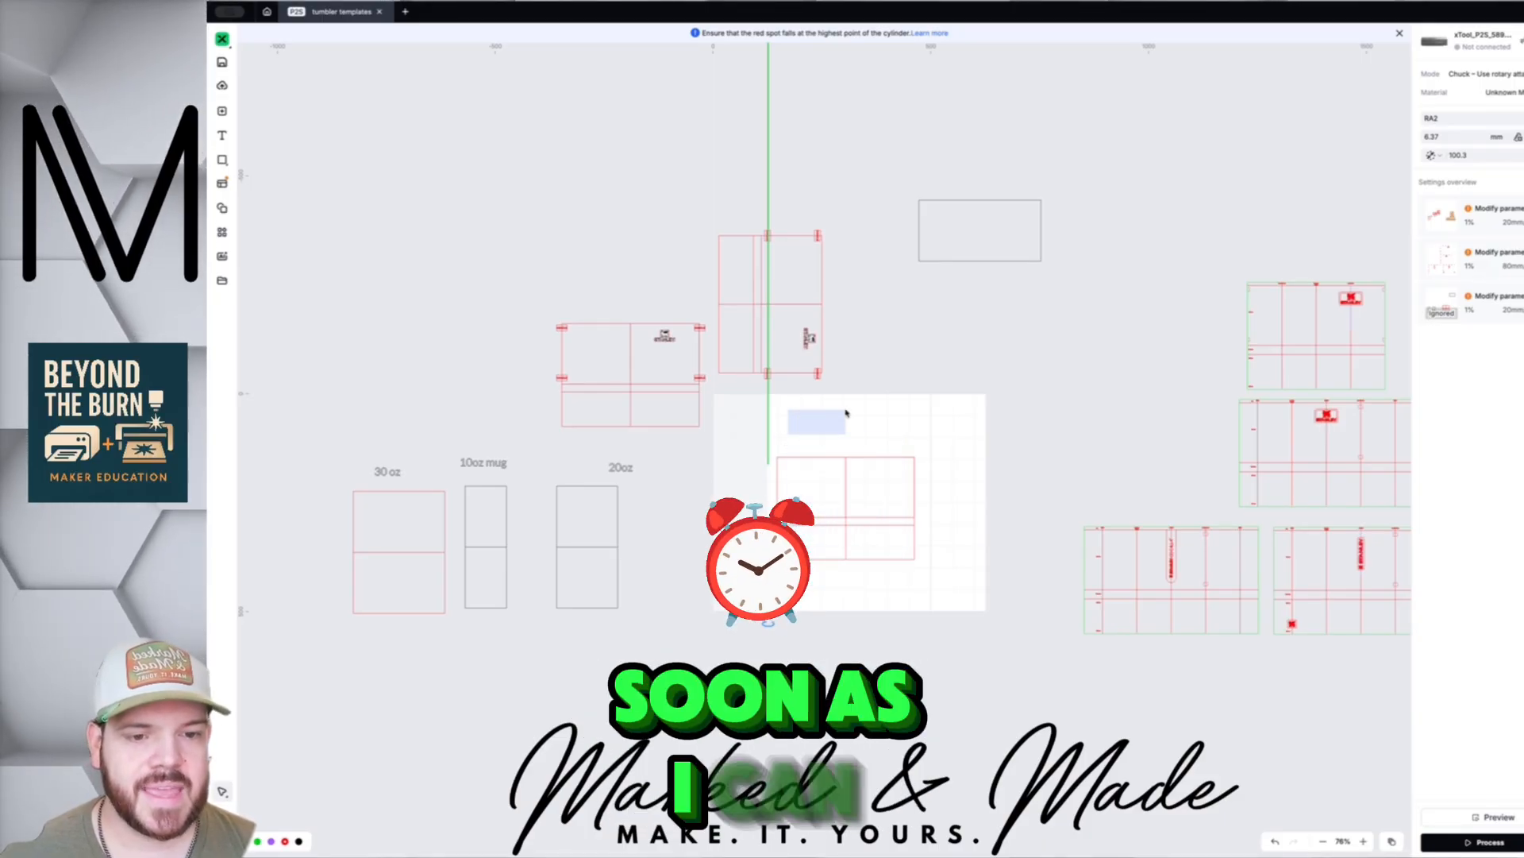
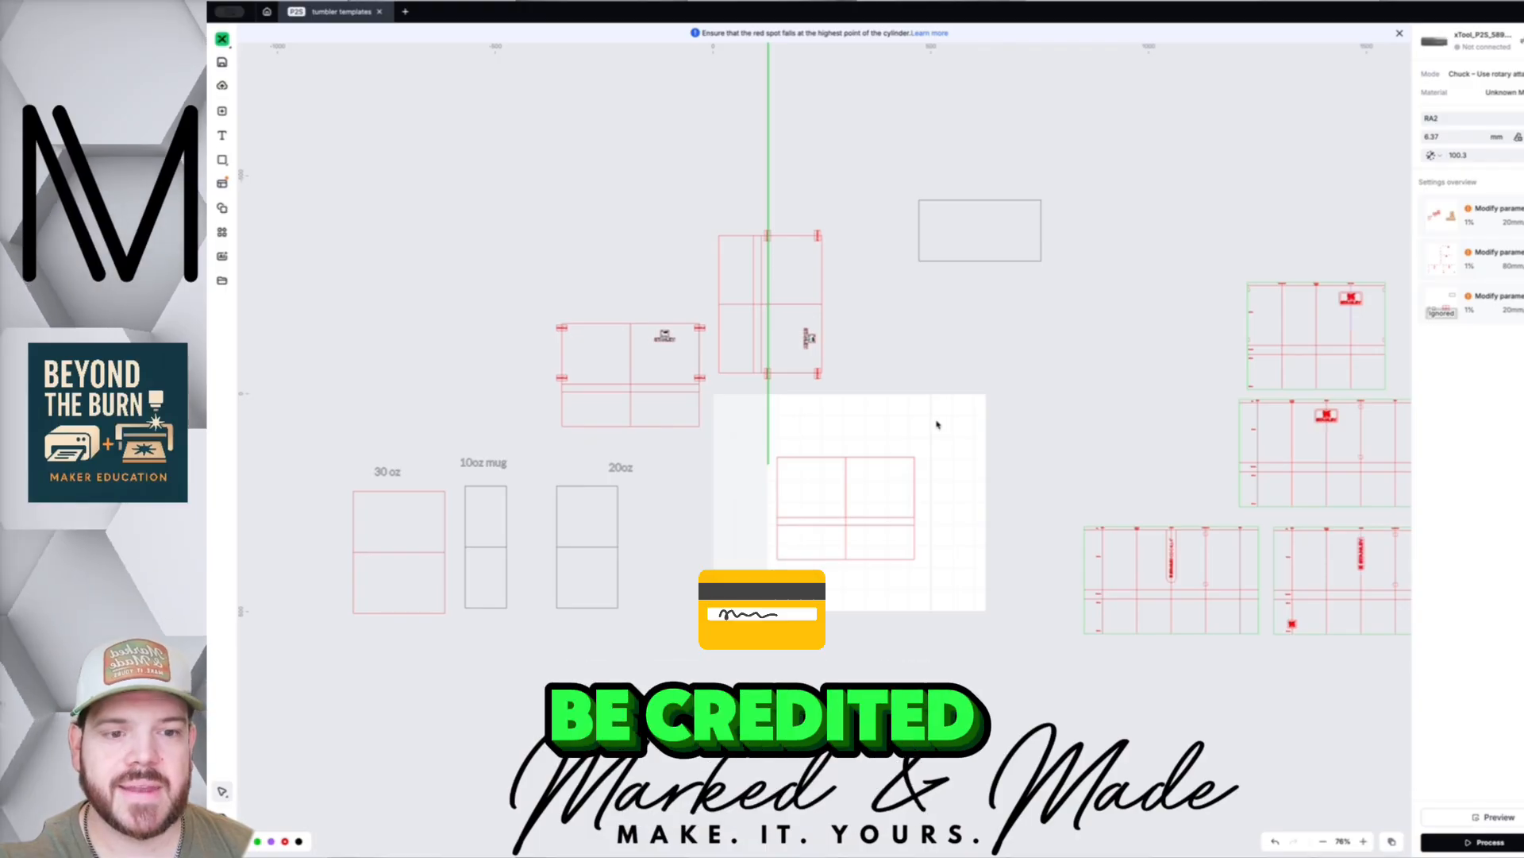
# - Check the tumbler wrap template by selecting and deselecting it, then zoom out the rotary canvas
pyautogui.click(843, 533)
pyautogui.click(840, 606)
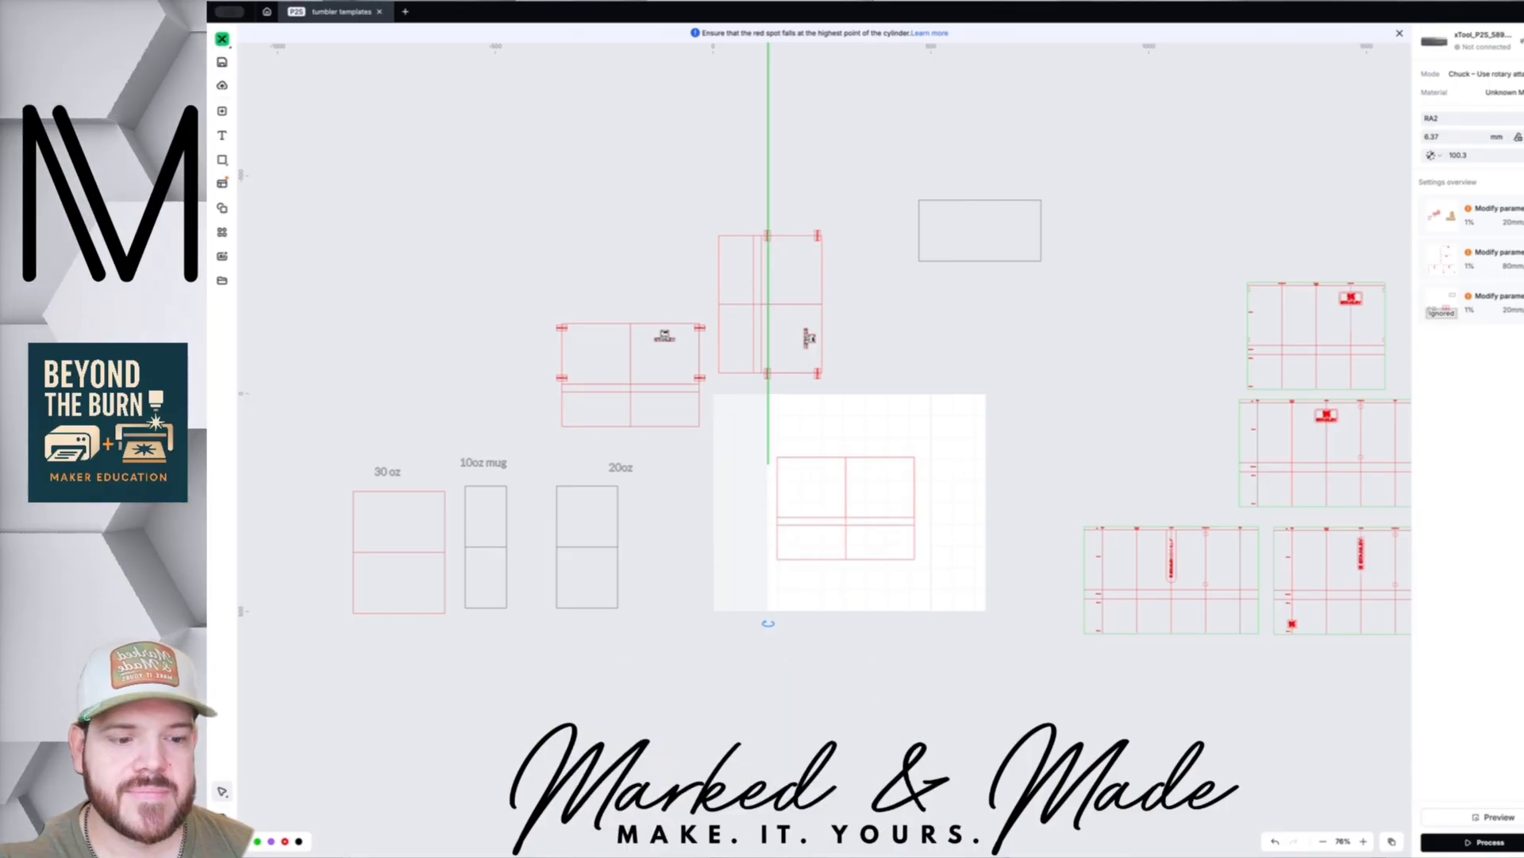
pyautogui.scroll(-2, 694, 323)
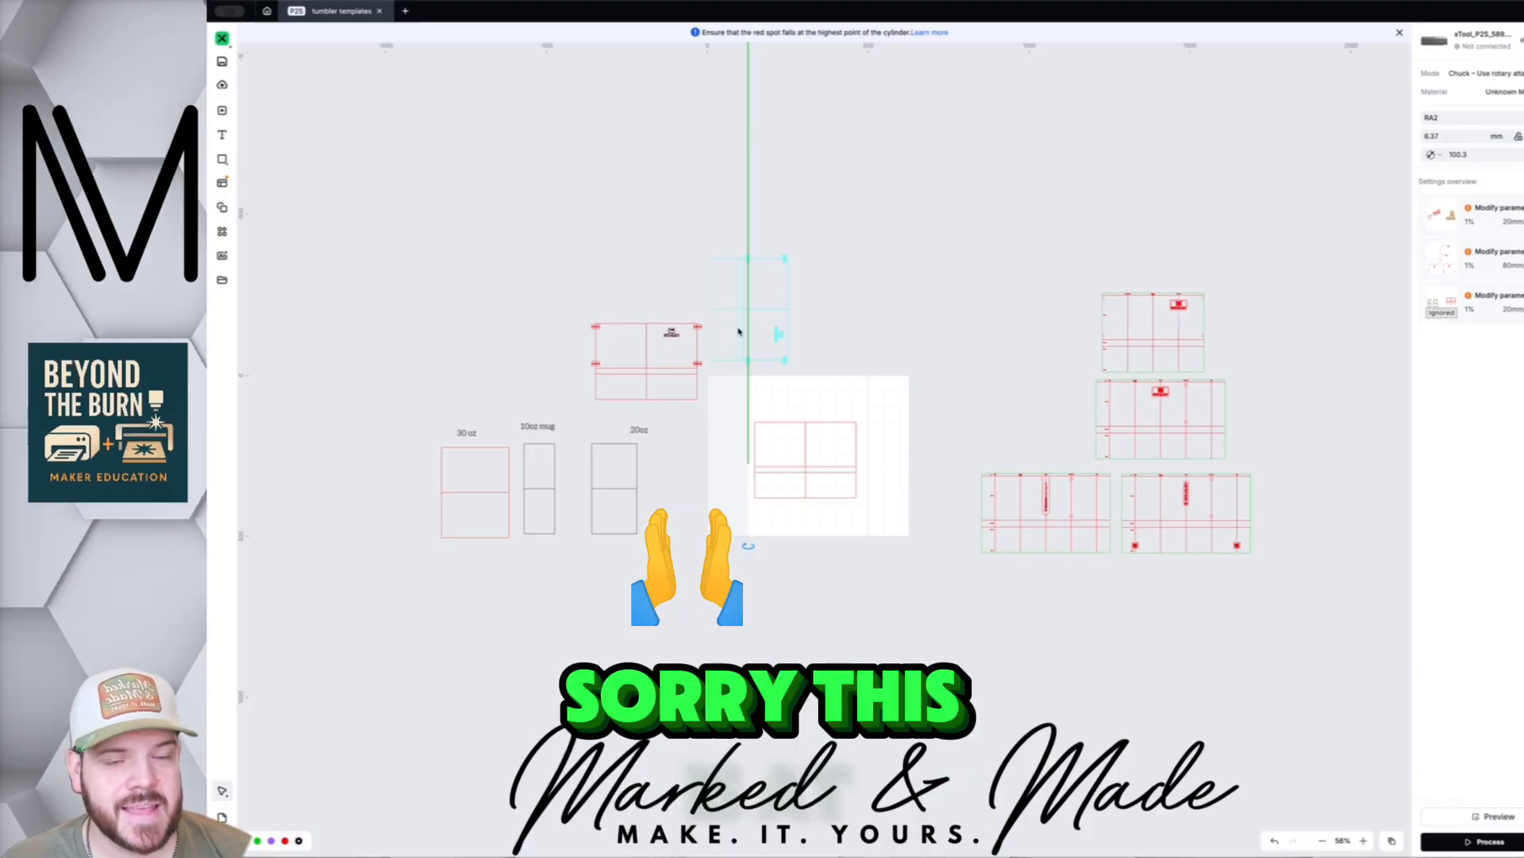
# - Rotate the tumbler wrap template group 180° so it sits upside down
pyautogui.click(792, 446)
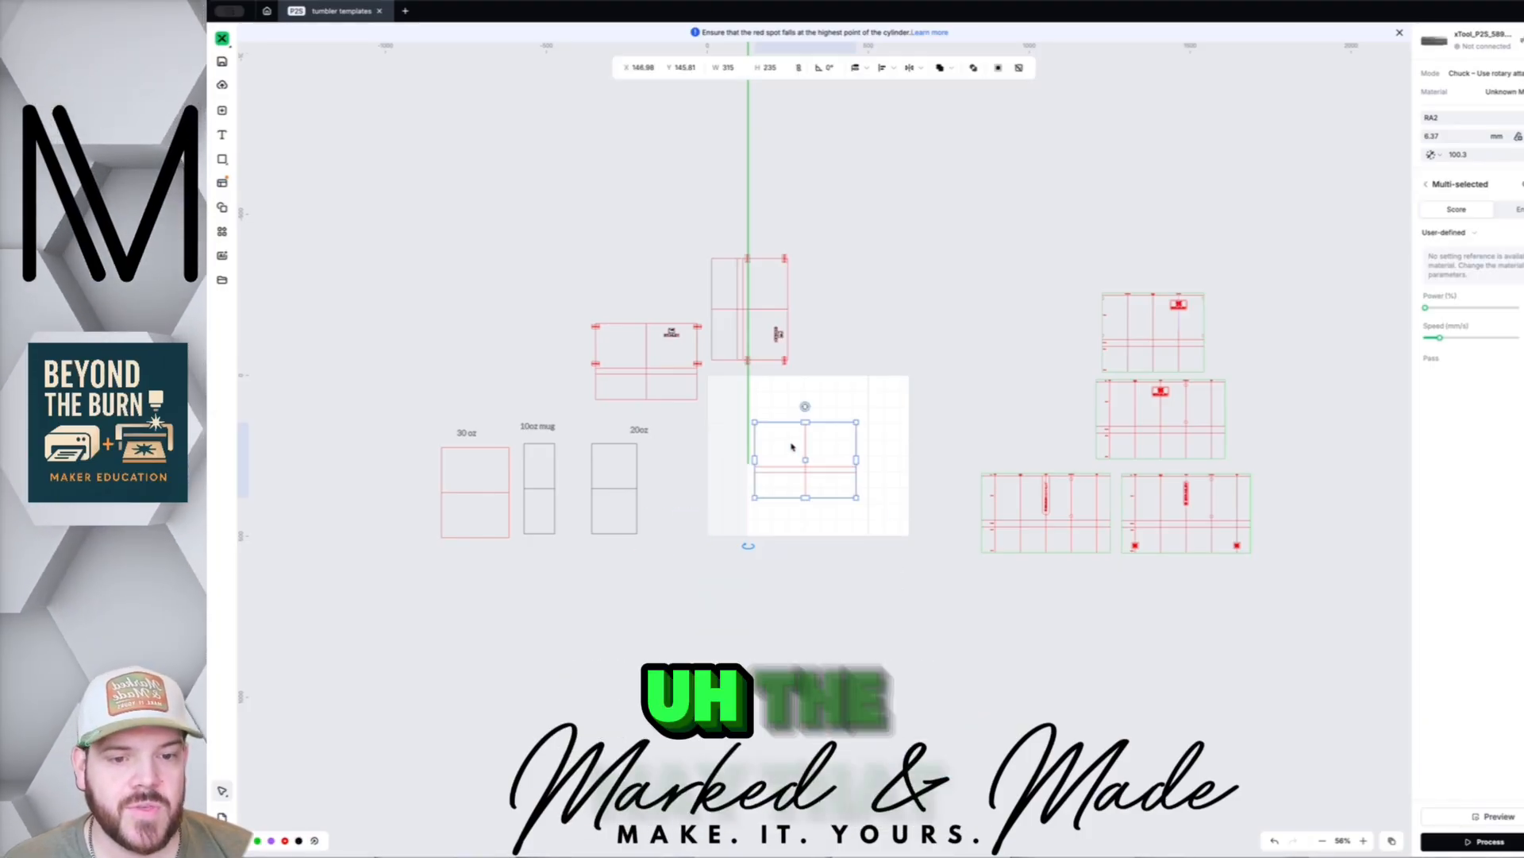
pyautogui.moveTo(808, 421)
pyautogui.mouseDown()
pyautogui.moveTo(838, 435)
pyautogui.moveTo(806, 418)
pyautogui.mouseUp()
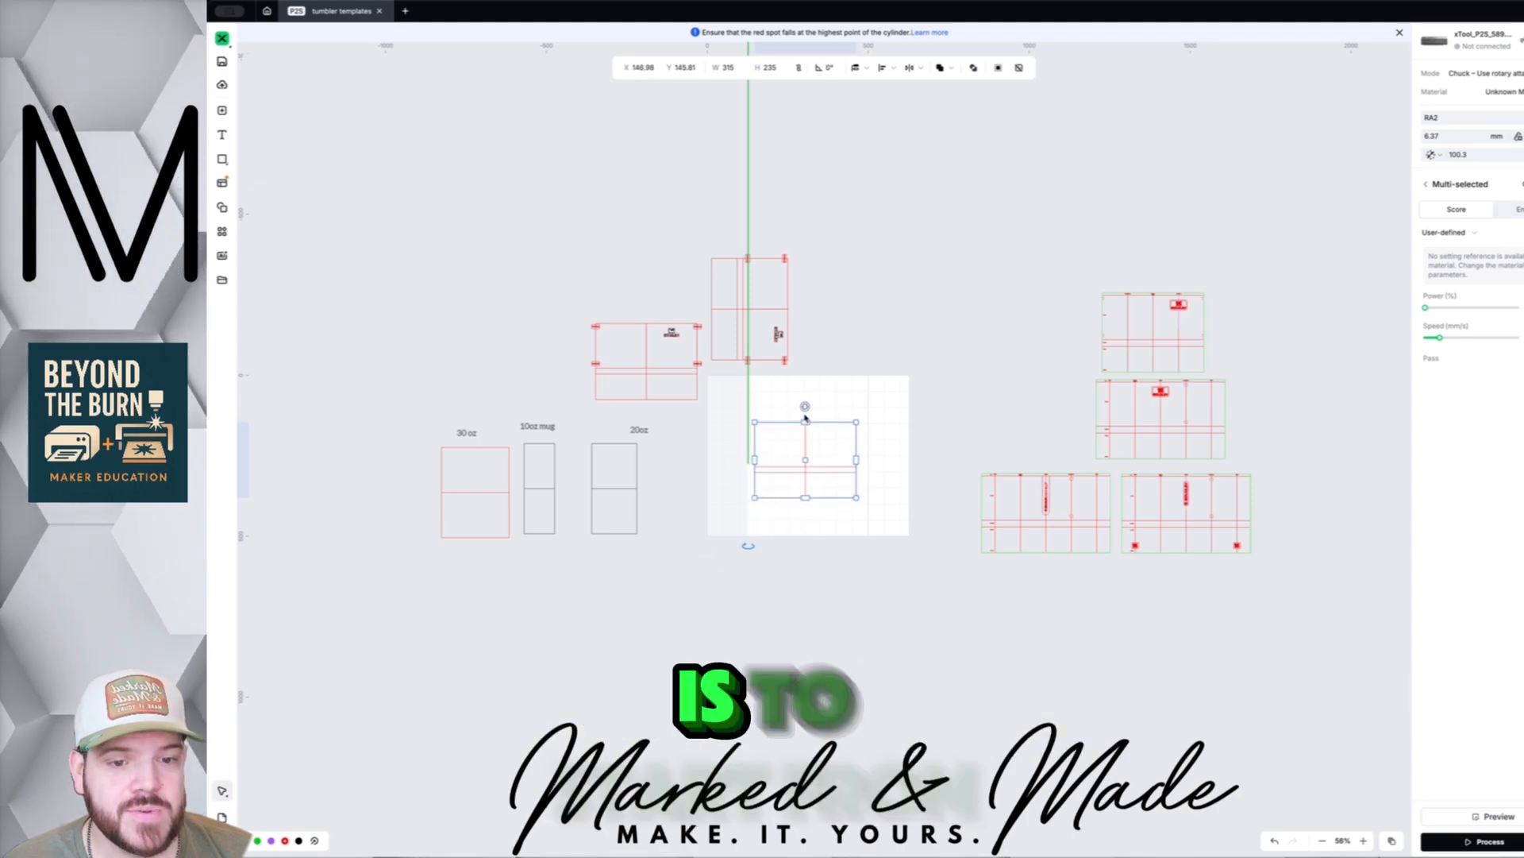
pyautogui.click(760, 434)
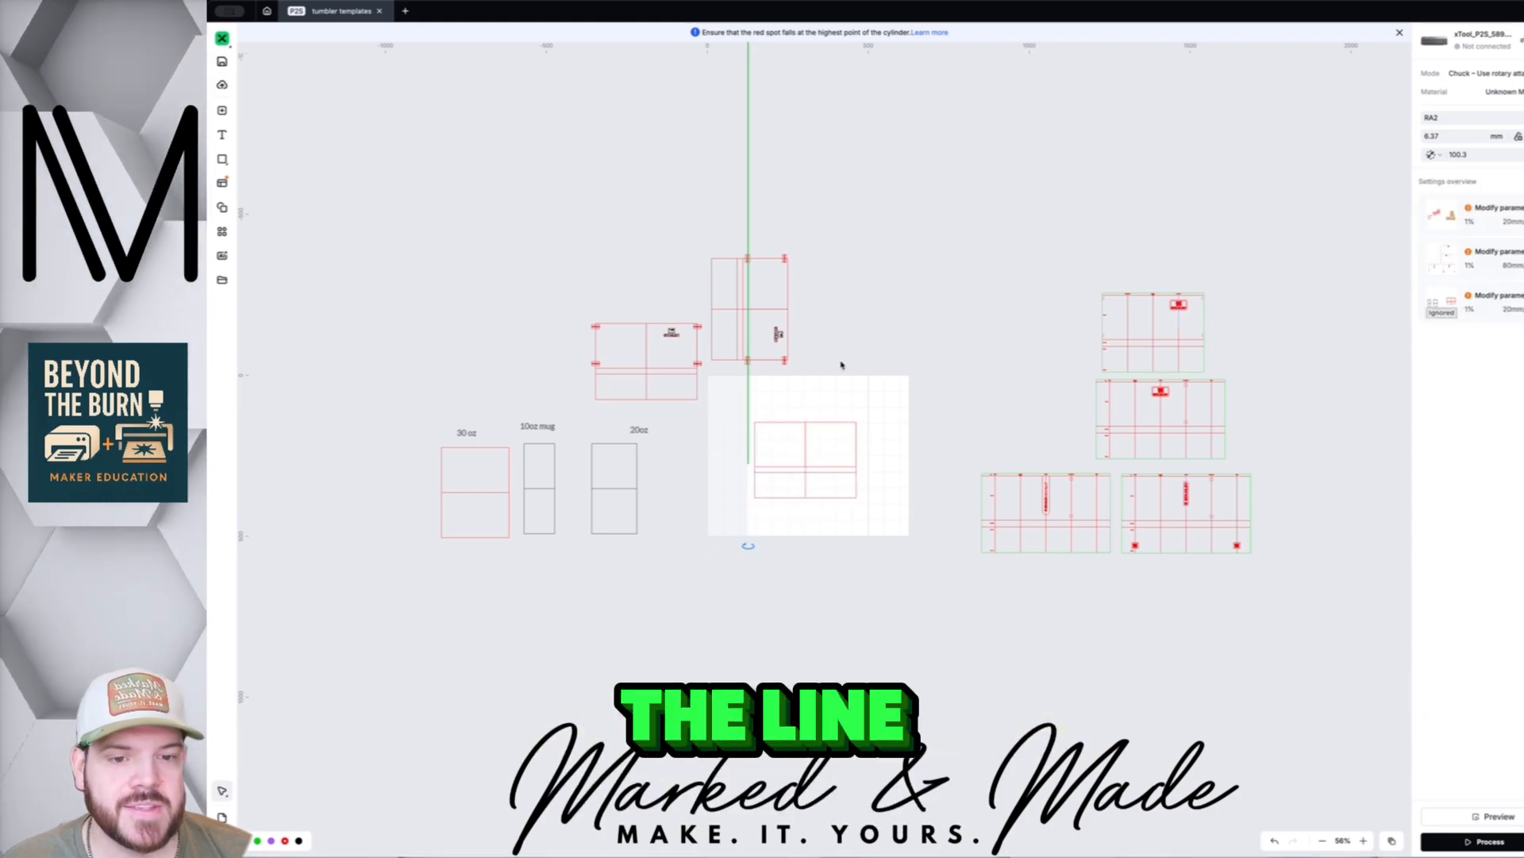
pyautogui.scroll(10, 775, 432)
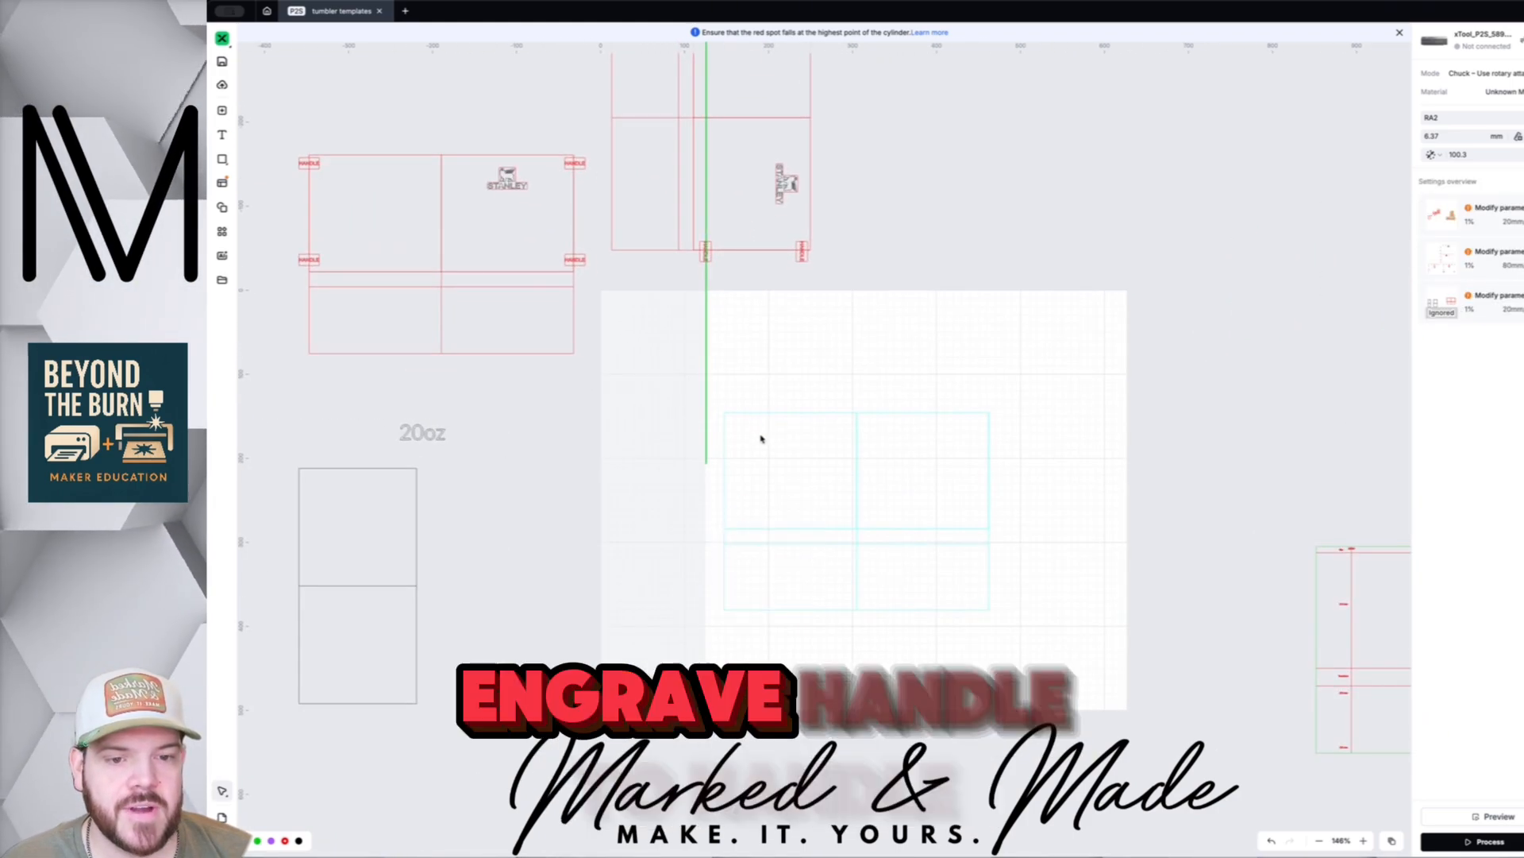
pyautogui.click(823, 412)
pyautogui.scroll(-3, 855, 412)
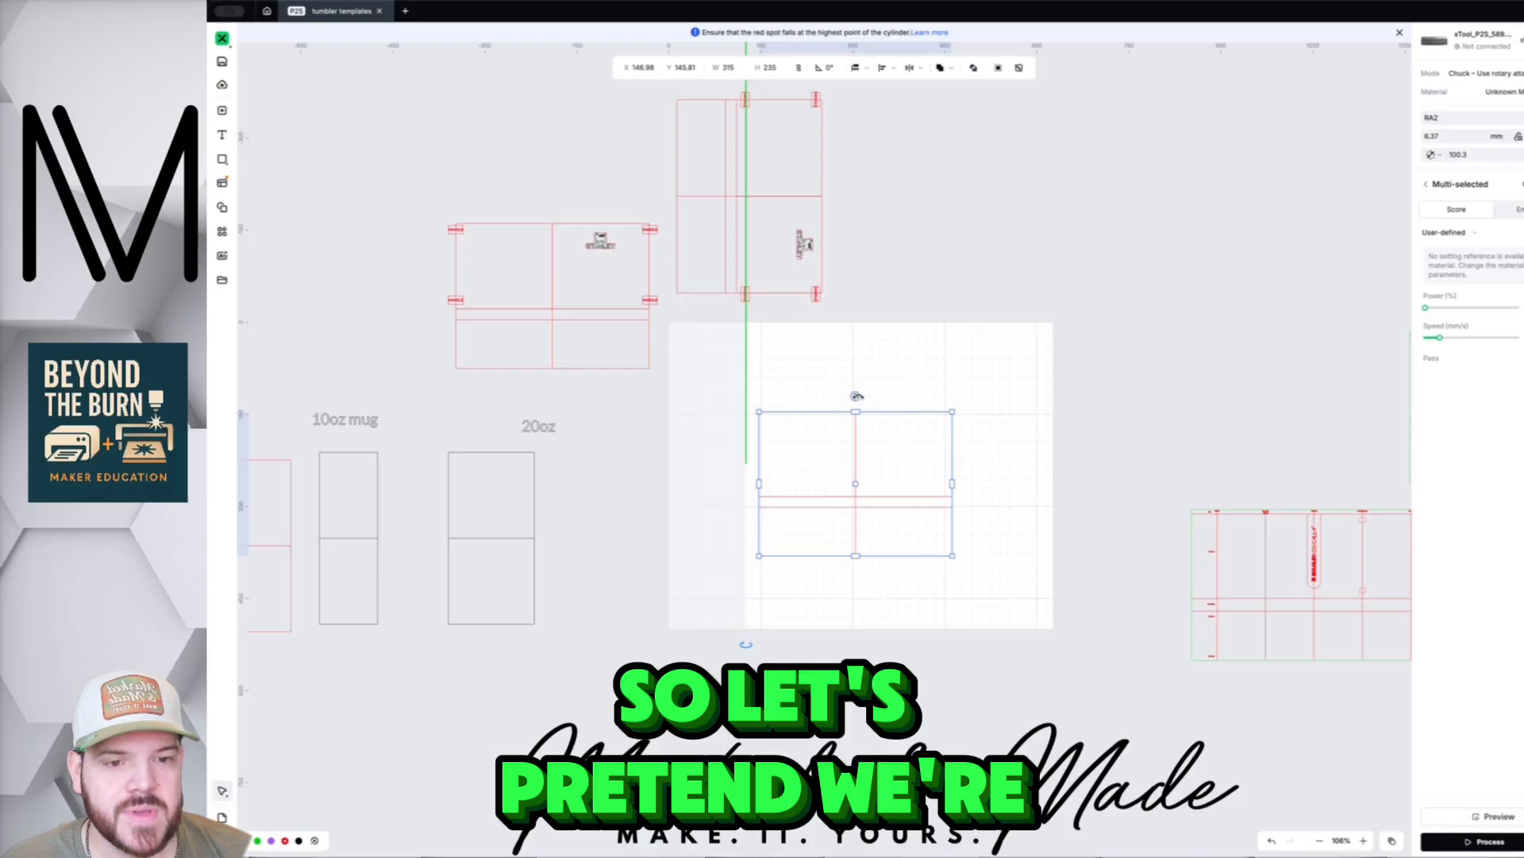
pyautogui.moveTo(857, 395); pyautogui.dragTo(855, 580)
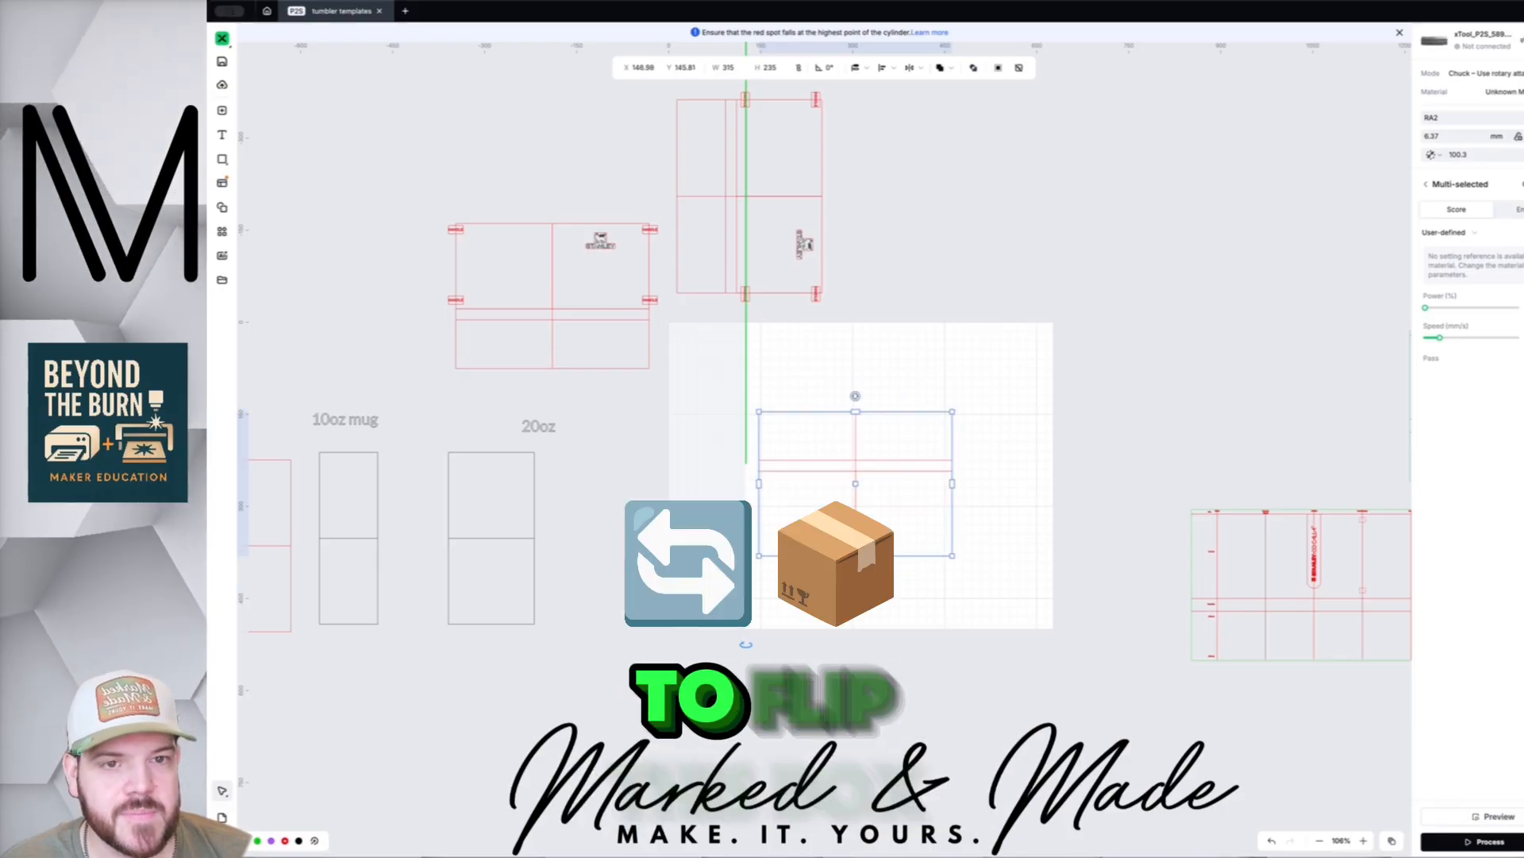
pyautogui.scroll(5, 854, 520)
# - Slide the flipped wrap template left toward the green centre line
pyautogui.click(806, 620)
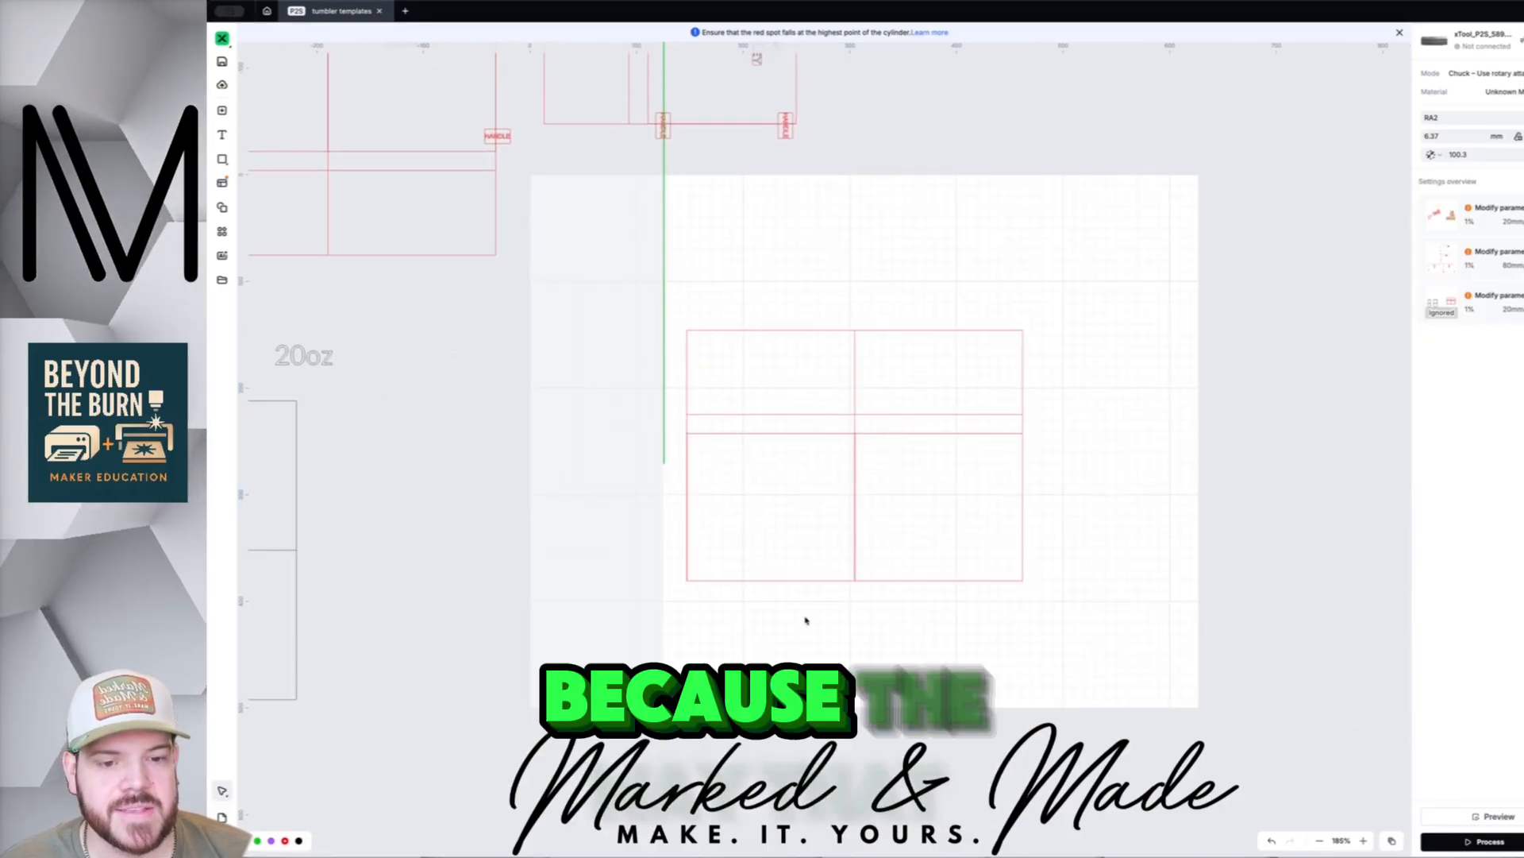
pyautogui.moveTo(729, 414); pyautogui.dragTo(709, 413)
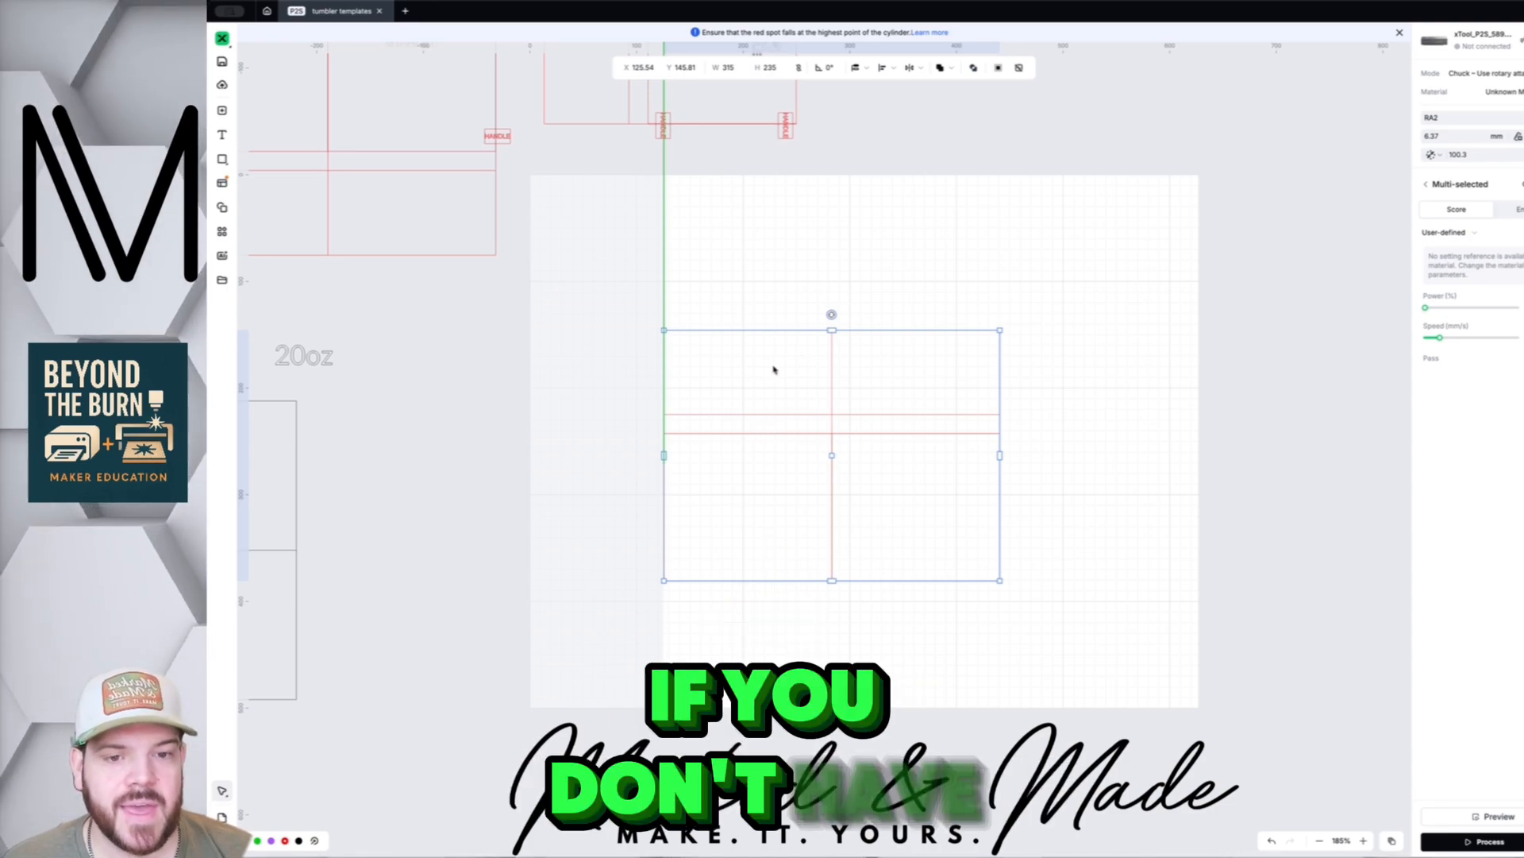
pyautogui.click(774, 296)
pyautogui.click(776, 379)
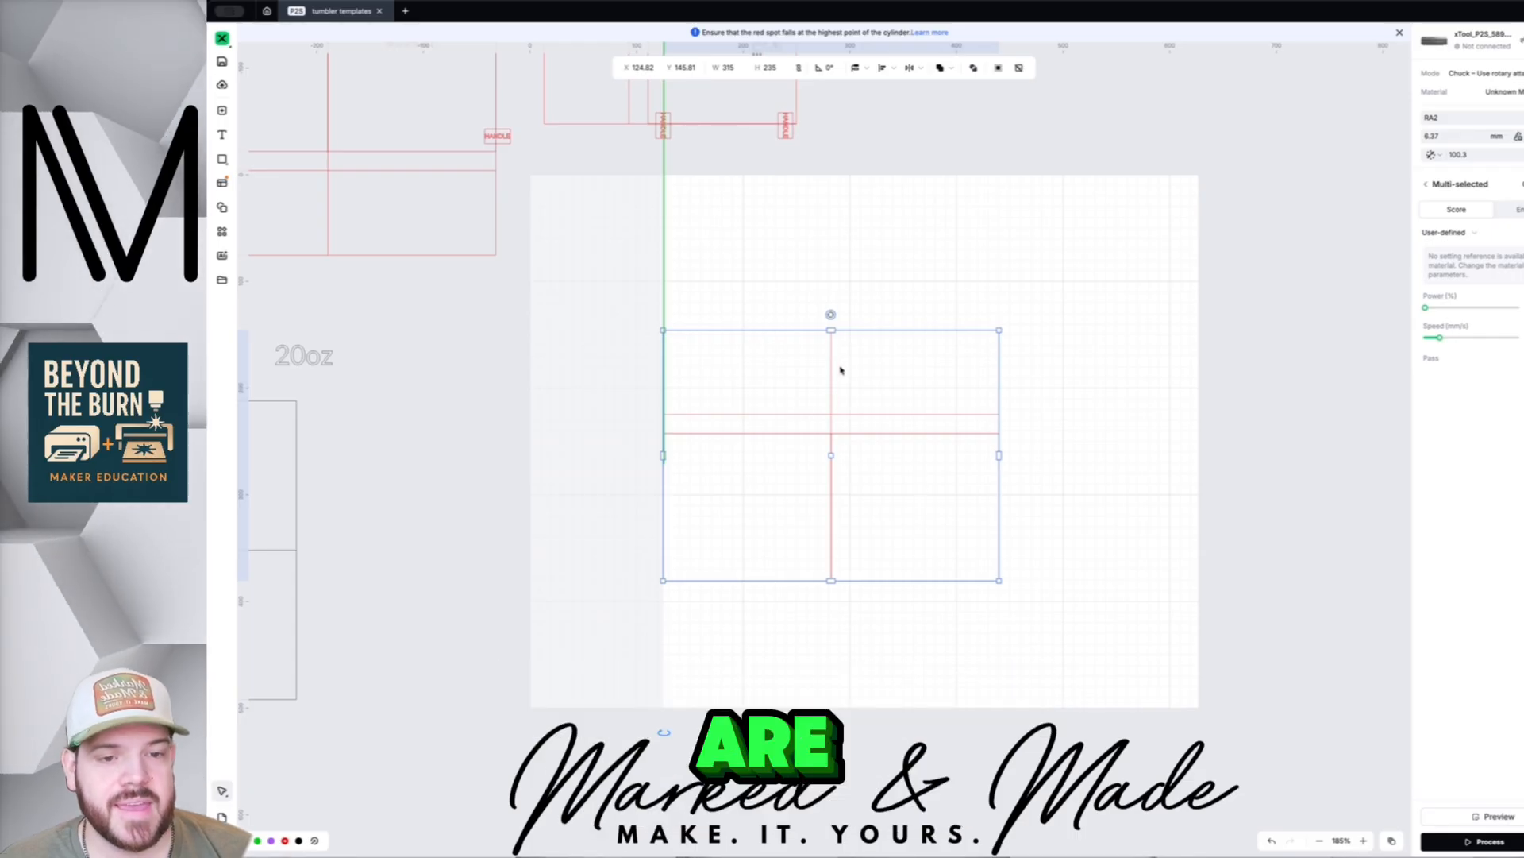
# - Marquee-select all template parts and snap the left edge to the centre line at X 125.54, Y 149.29
pyautogui.click(759, 276)
pyautogui.moveTo(759, 276); pyautogui.dragTo(961, 528)
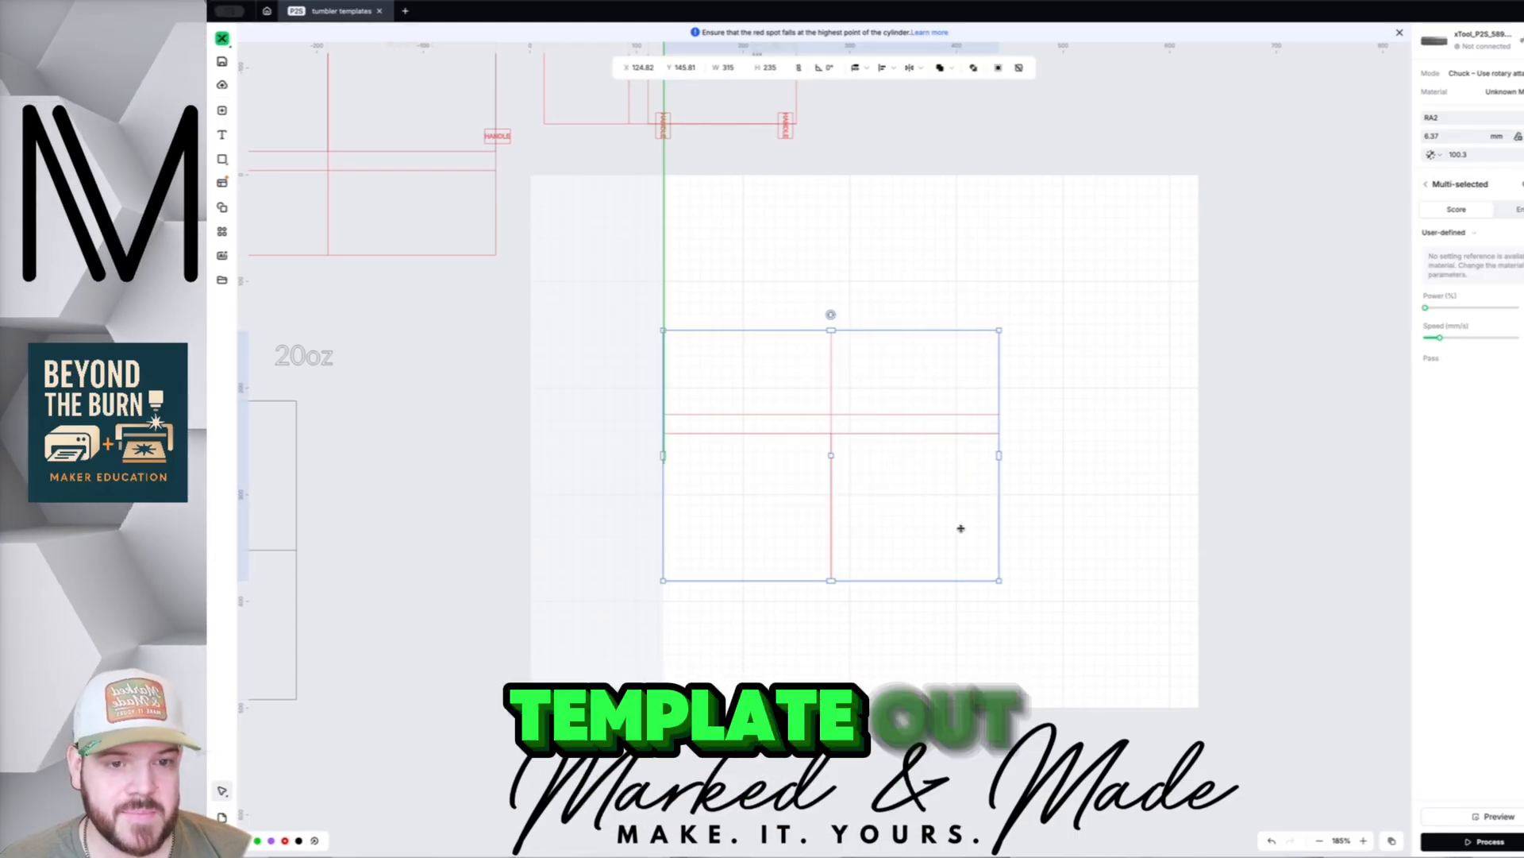
pyautogui.moveTo(815, 478); pyautogui.dragTo(816, 480)
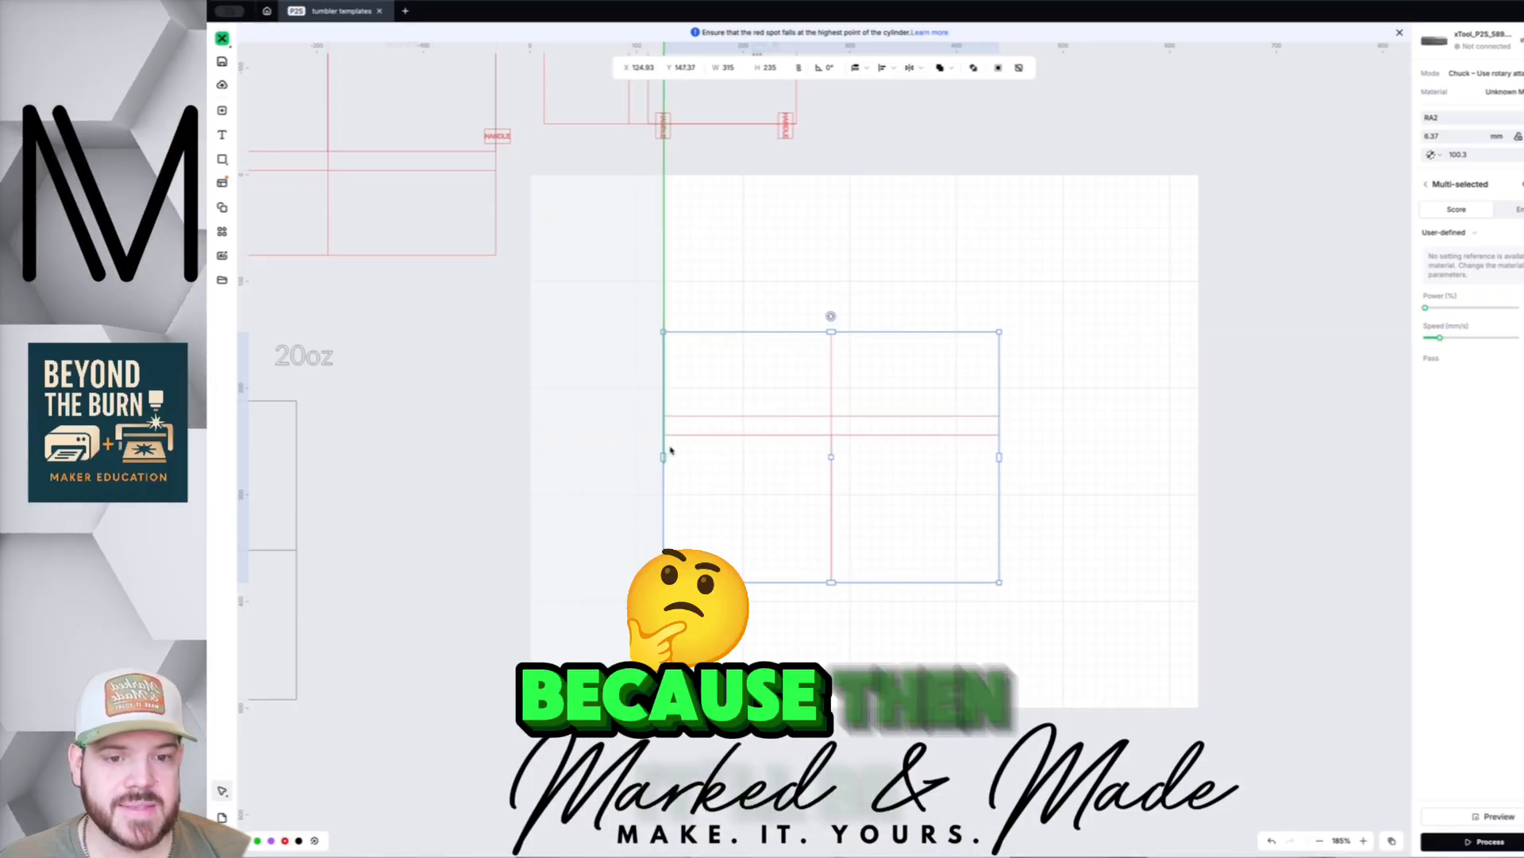
pyautogui.moveTo(852, 407)
pyautogui.mouseDown()
pyautogui.moveTo(731, 408)
pyautogui.moveTo(763, 409)
pyautogui.moveTo(650, 381)
pyautogui.moveTo(755, 398)
pyautogui.moveTo(841, 395)
pyautogui.moveTo(650, 388)
pyautogui.moveTo(834, 388)
pyautogui.mouseUp()
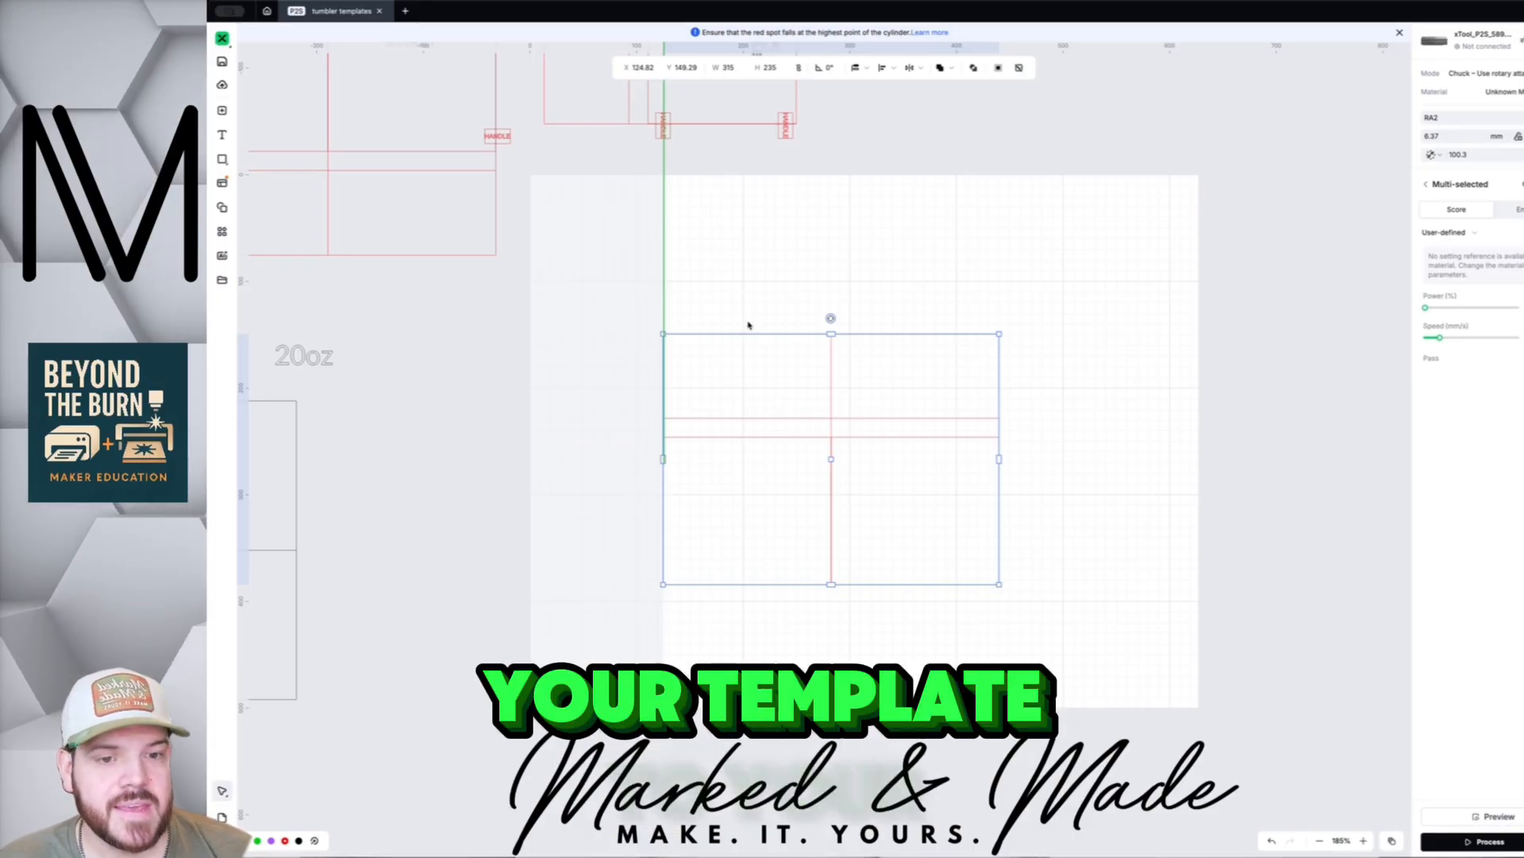
pyautogui.moveTo(729, 285); pyautogui.dragTo(917, 514)
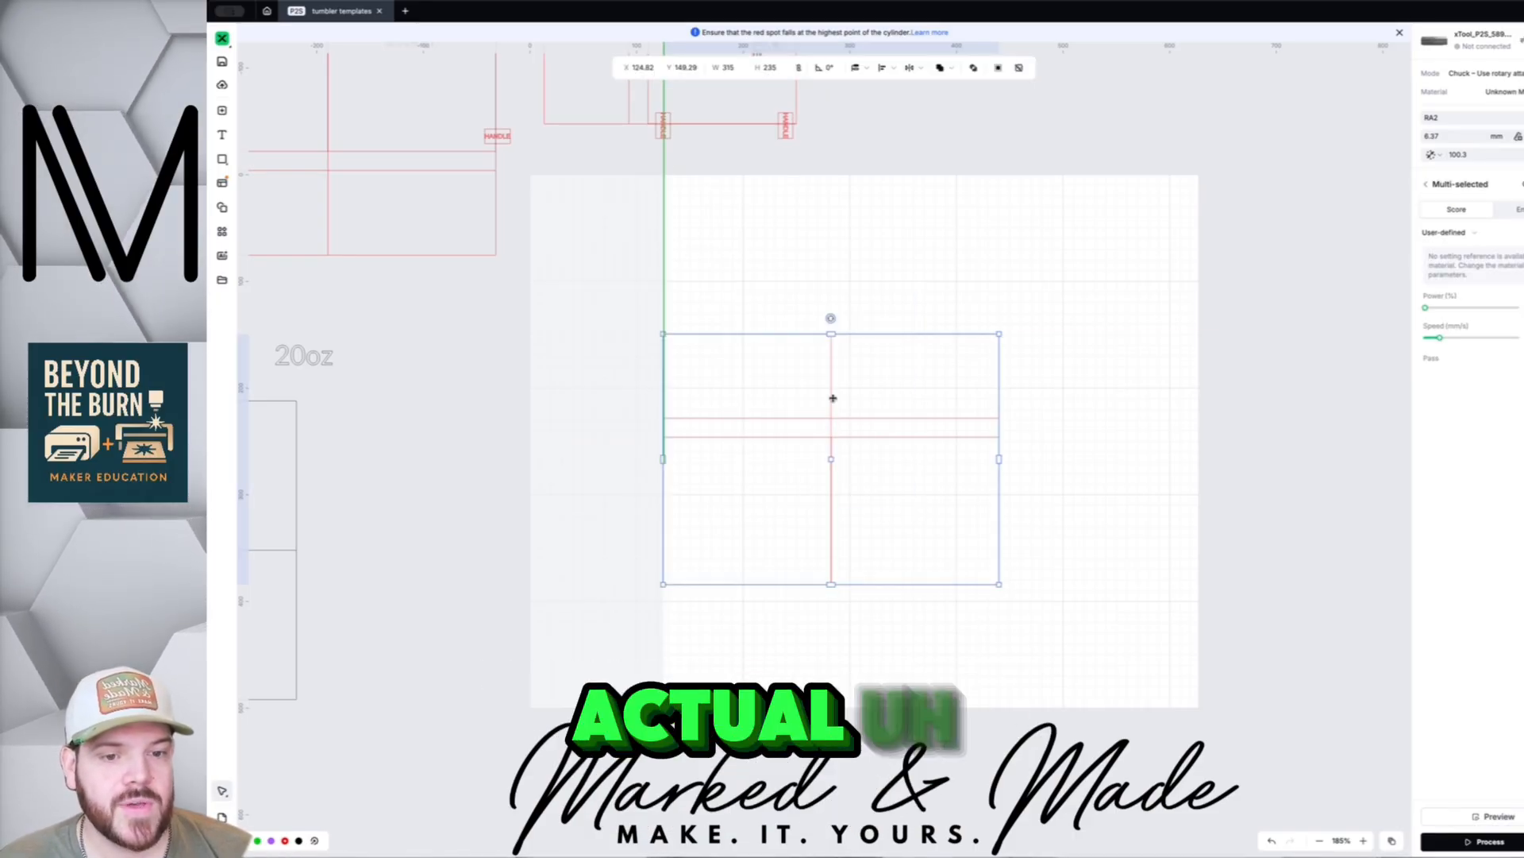
pyautogui.moveTo(833, 398); pyautogui.dragTo(834, 398)
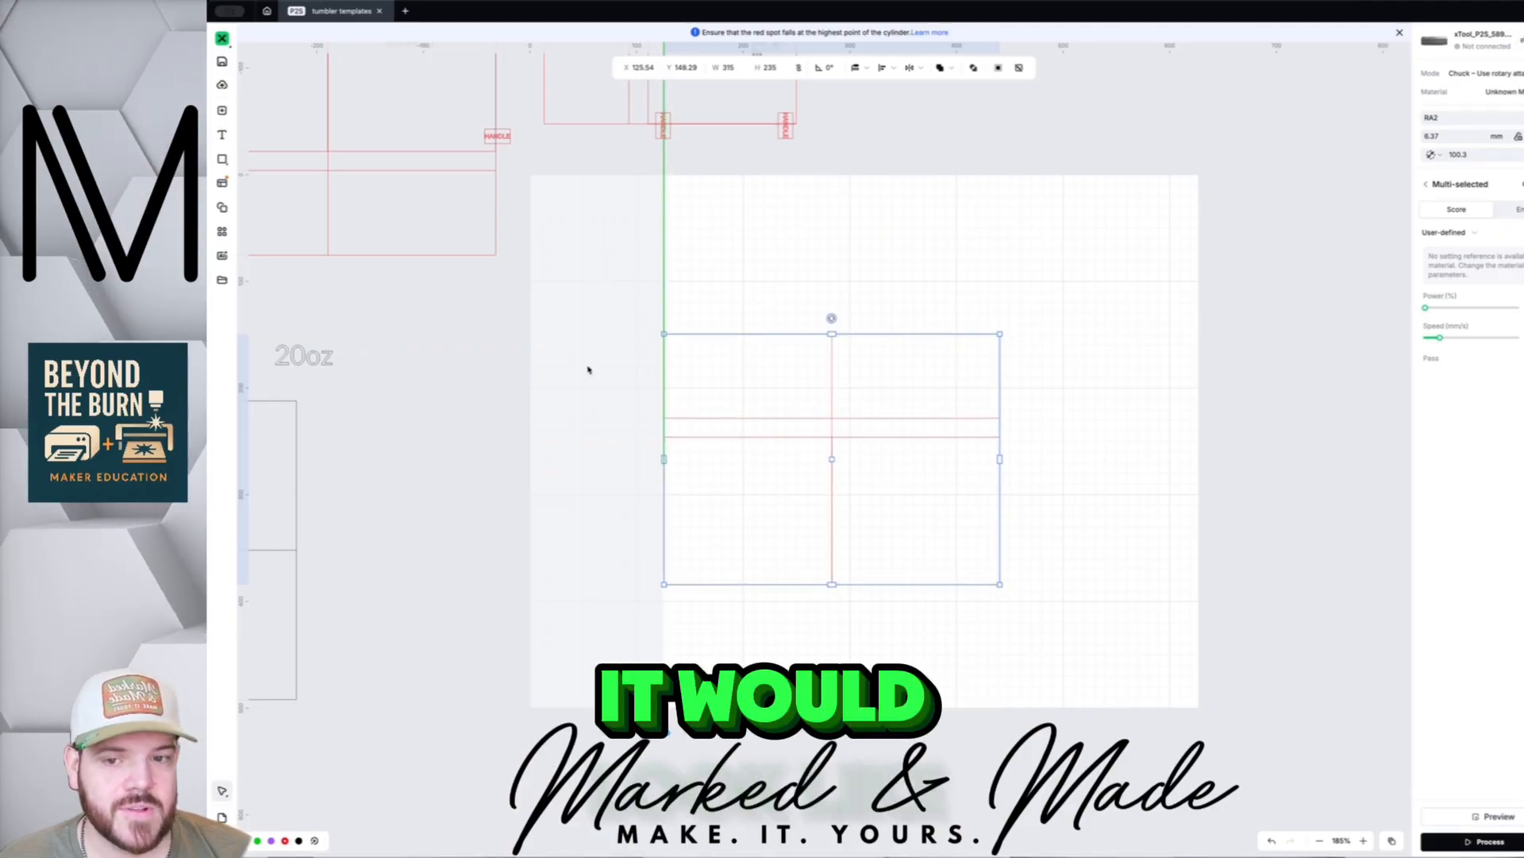
# - Add a text box containing the letter M above the template
pyautogui.click(741, 296)
pyautogui.scroll(1, 739, 296)
pyautogui.scroll(-4, 739, 296)
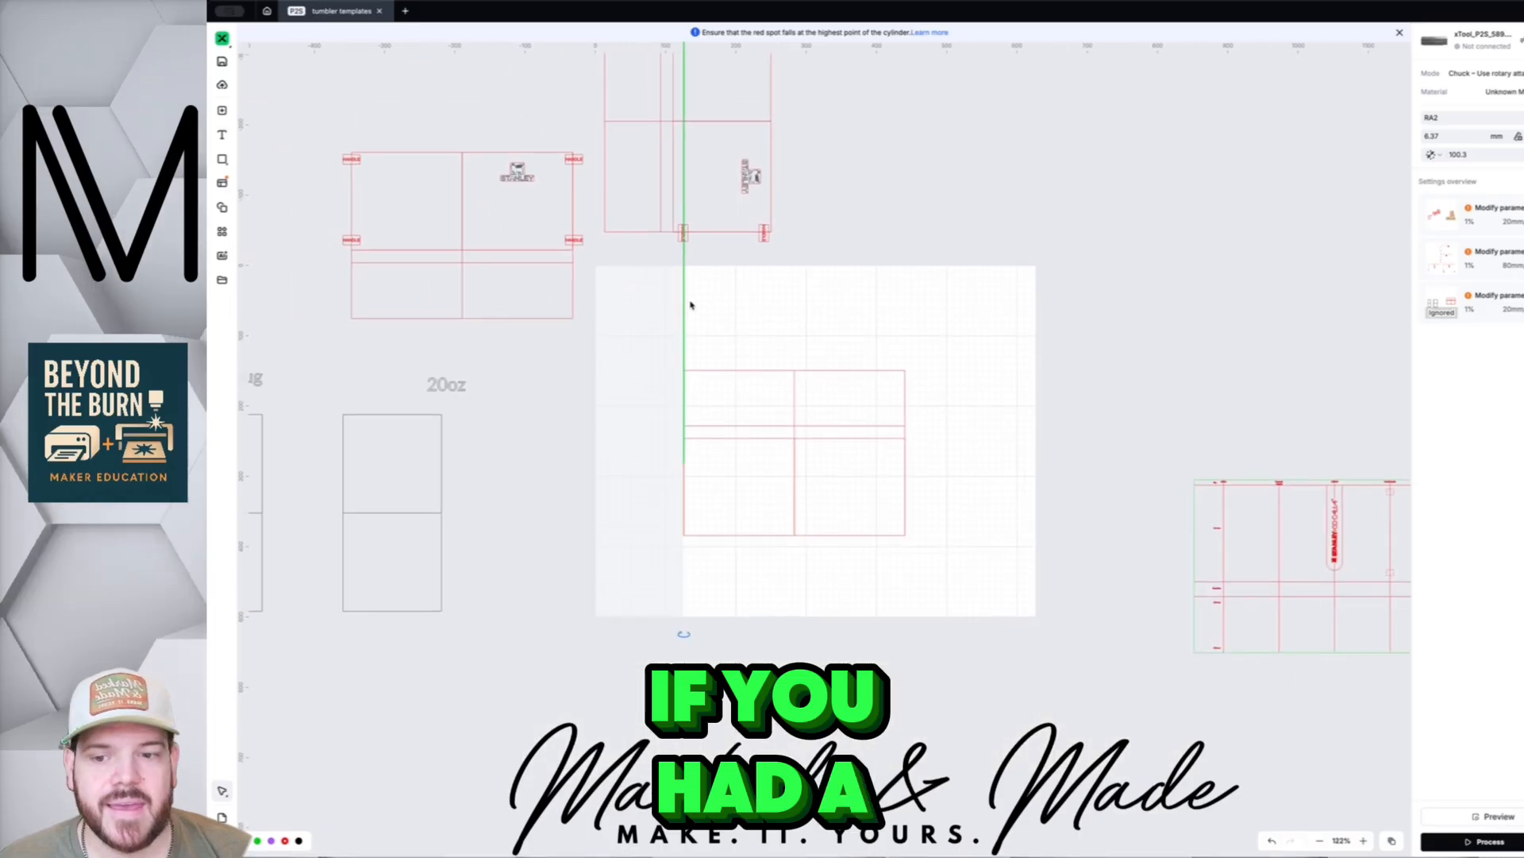
pyautogui.click(222, 135)
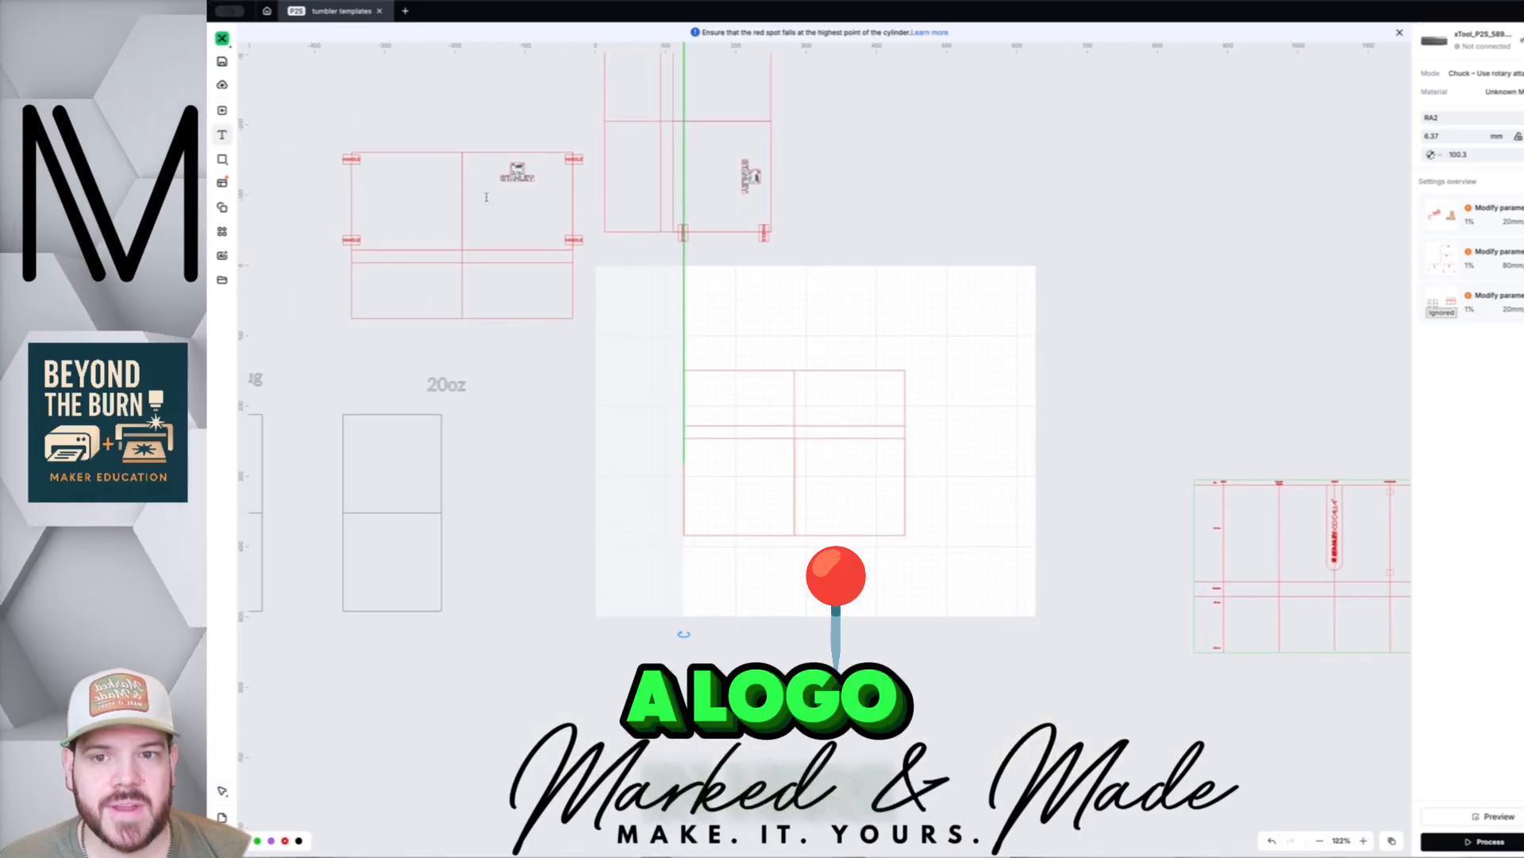
pyautogui.click(766, 331)
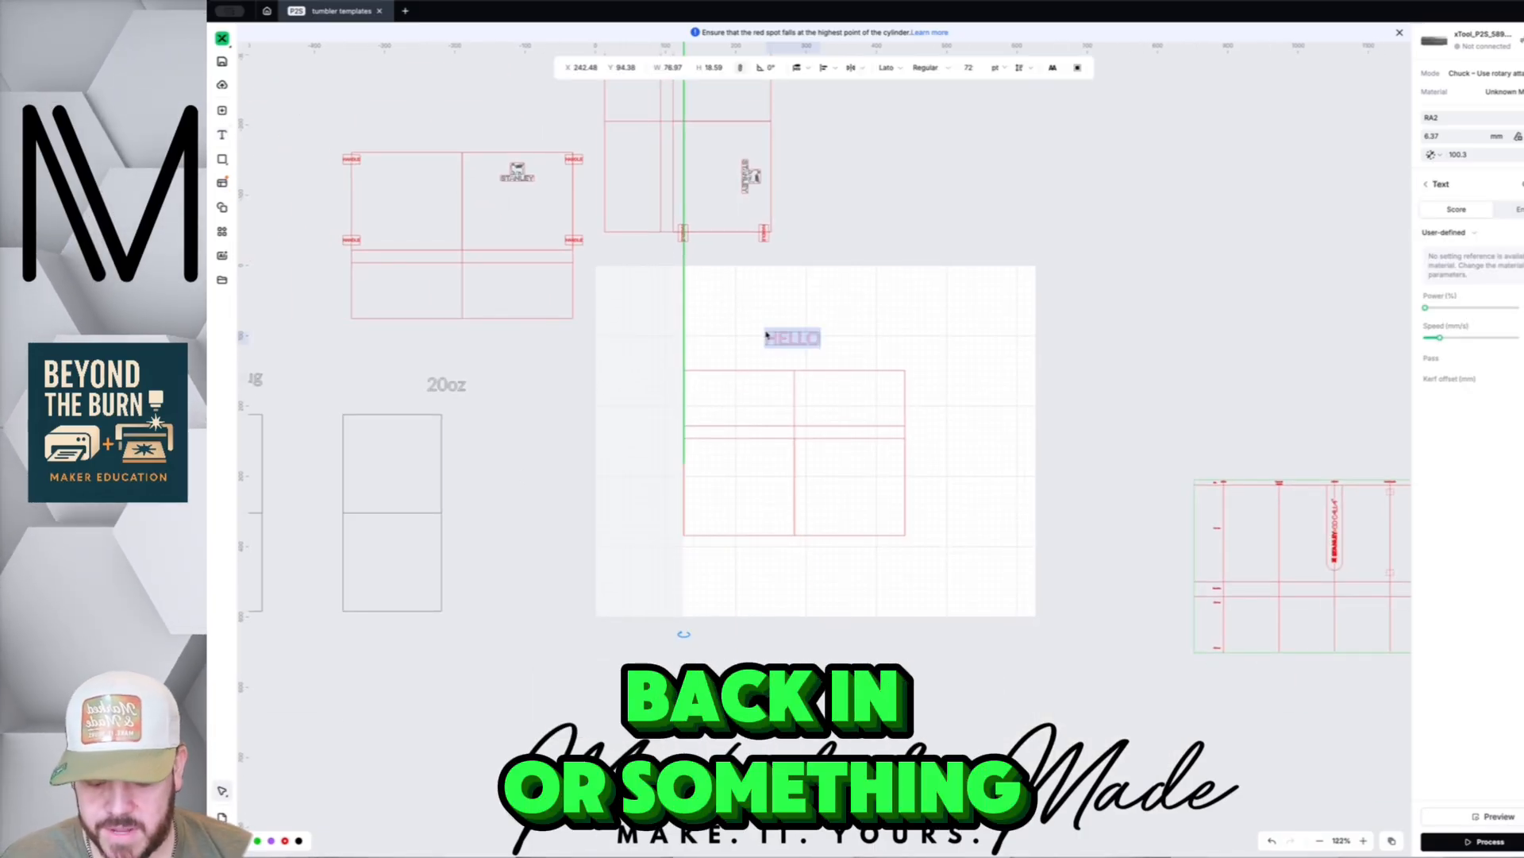
pyautogui.write('M')
# - Enlarge the M to about 107.48 × 103.26 and rotate it 180° into the template
pyautogui.click(792, 340)
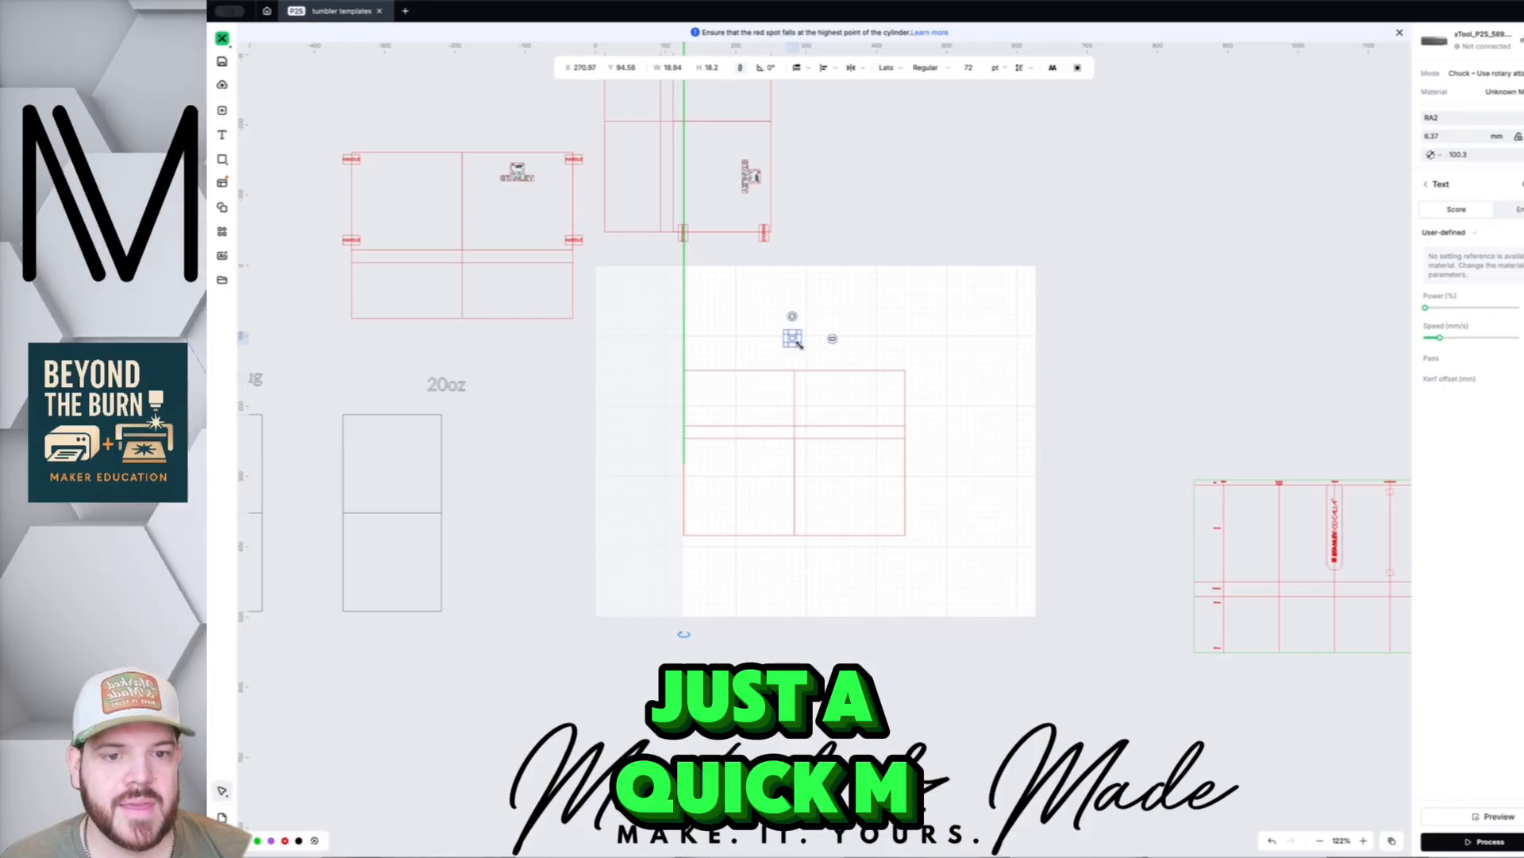
pyautogui.moveTo(799, 343); pyautogui.dragTo(879, 421)
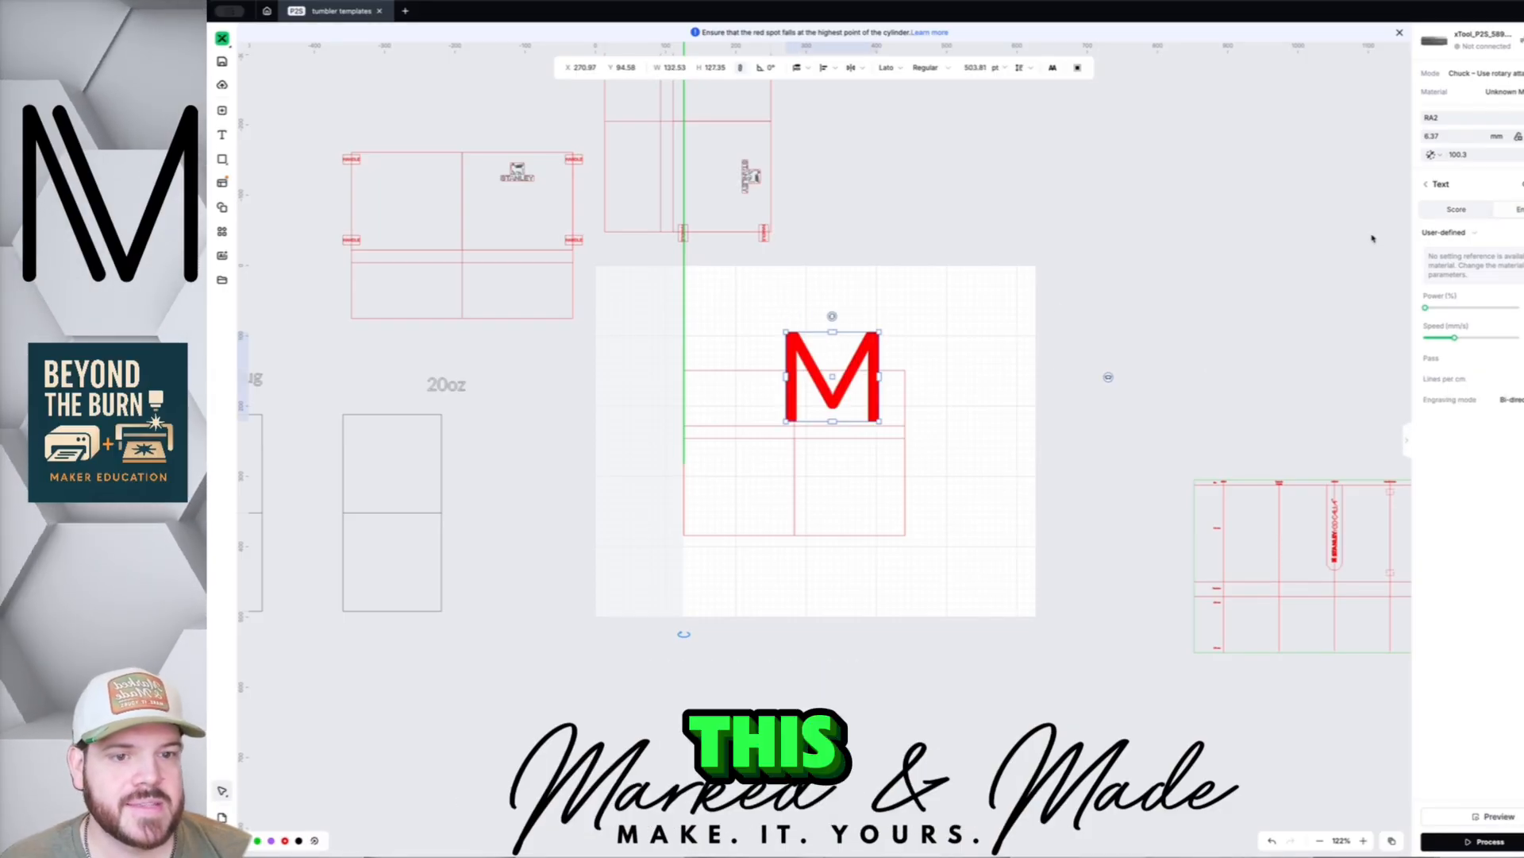
pyautogui.moveTo(832, 316); pyautogui.dragTo(747, 481)
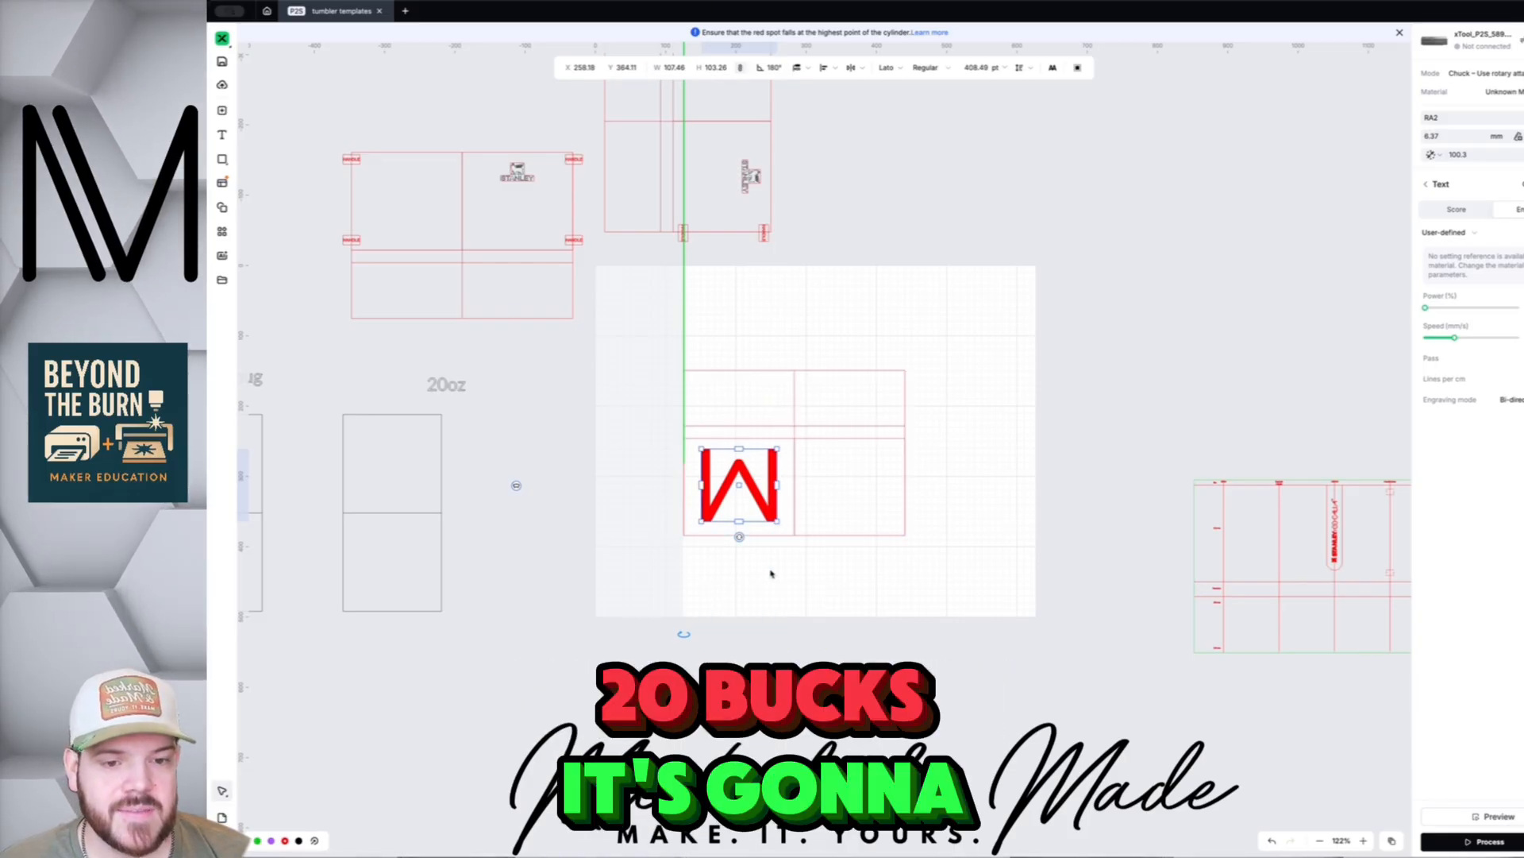
# - Shrink the upside-down M slightly and nudge it down within the template
pyautogui.click(776, 572)
pyautogui.click(774, 516)
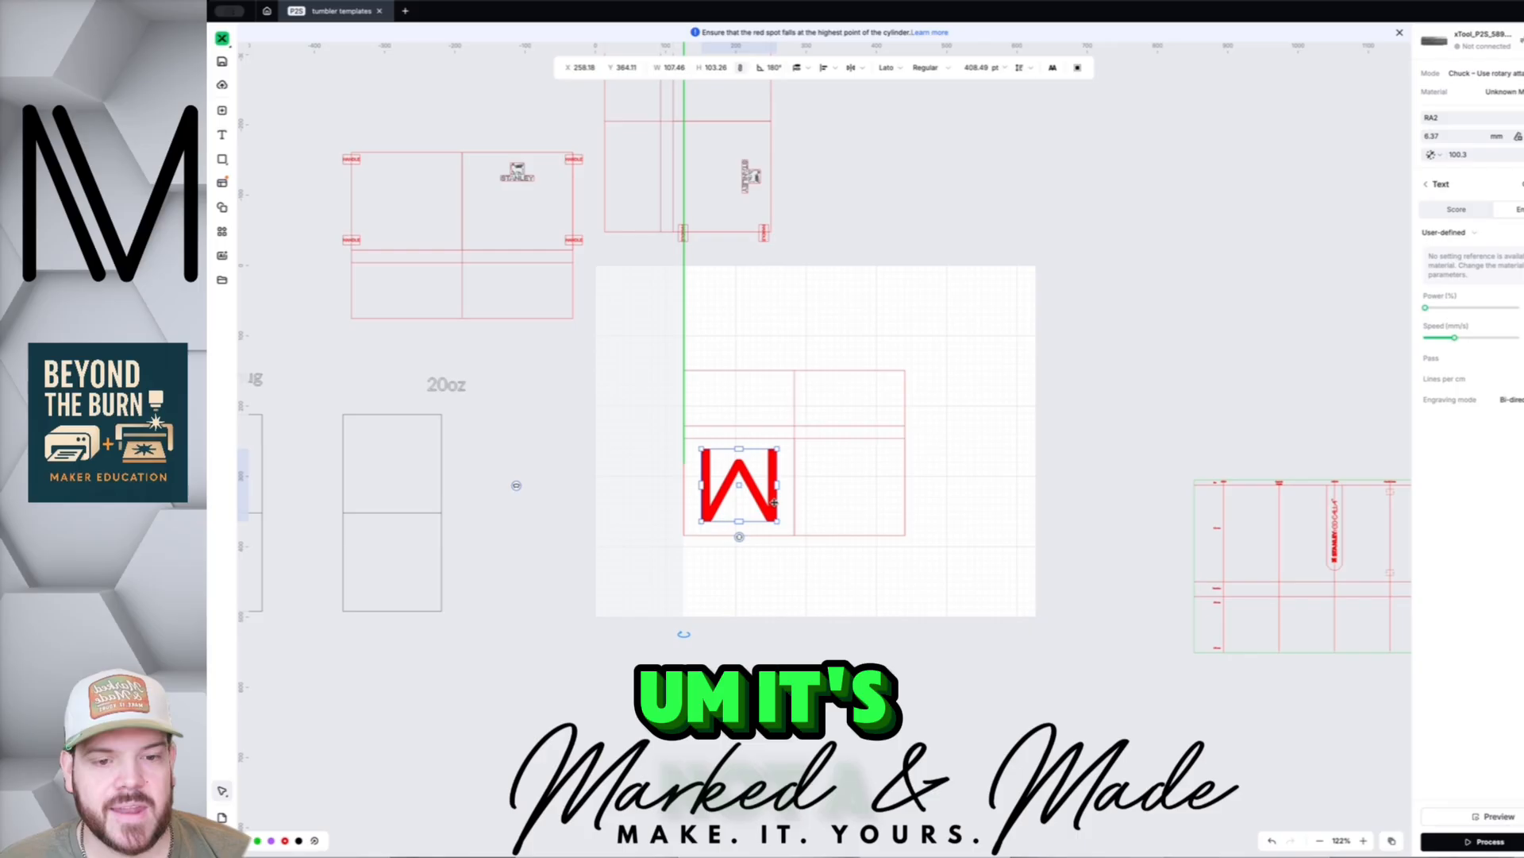
pyautogui.moveTo(768, 516); pyautogui.dragTo(748, 481)
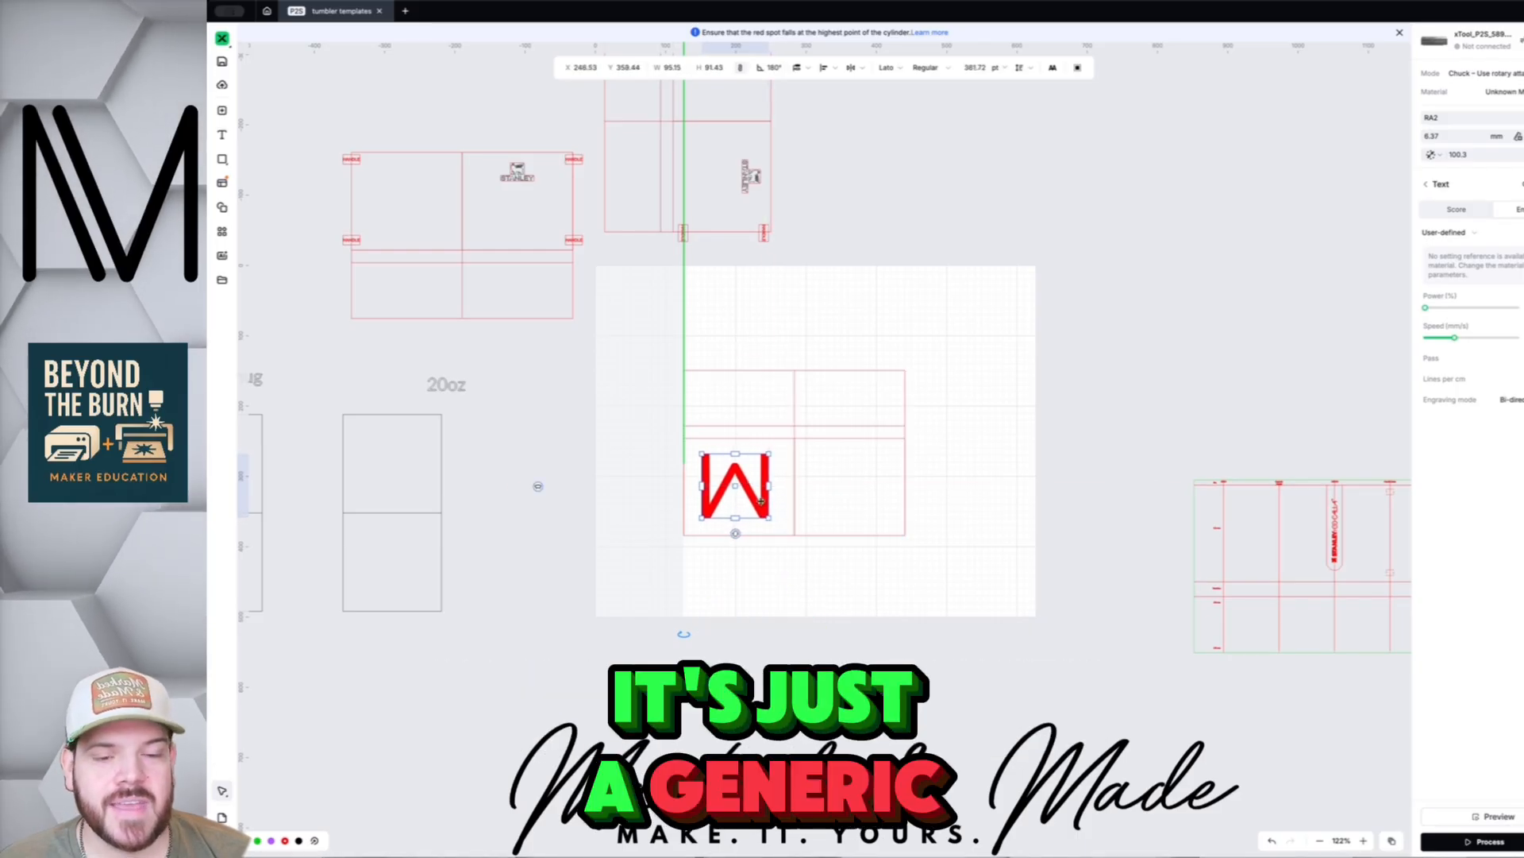
pyautogui.scroll(5, 775, 563)
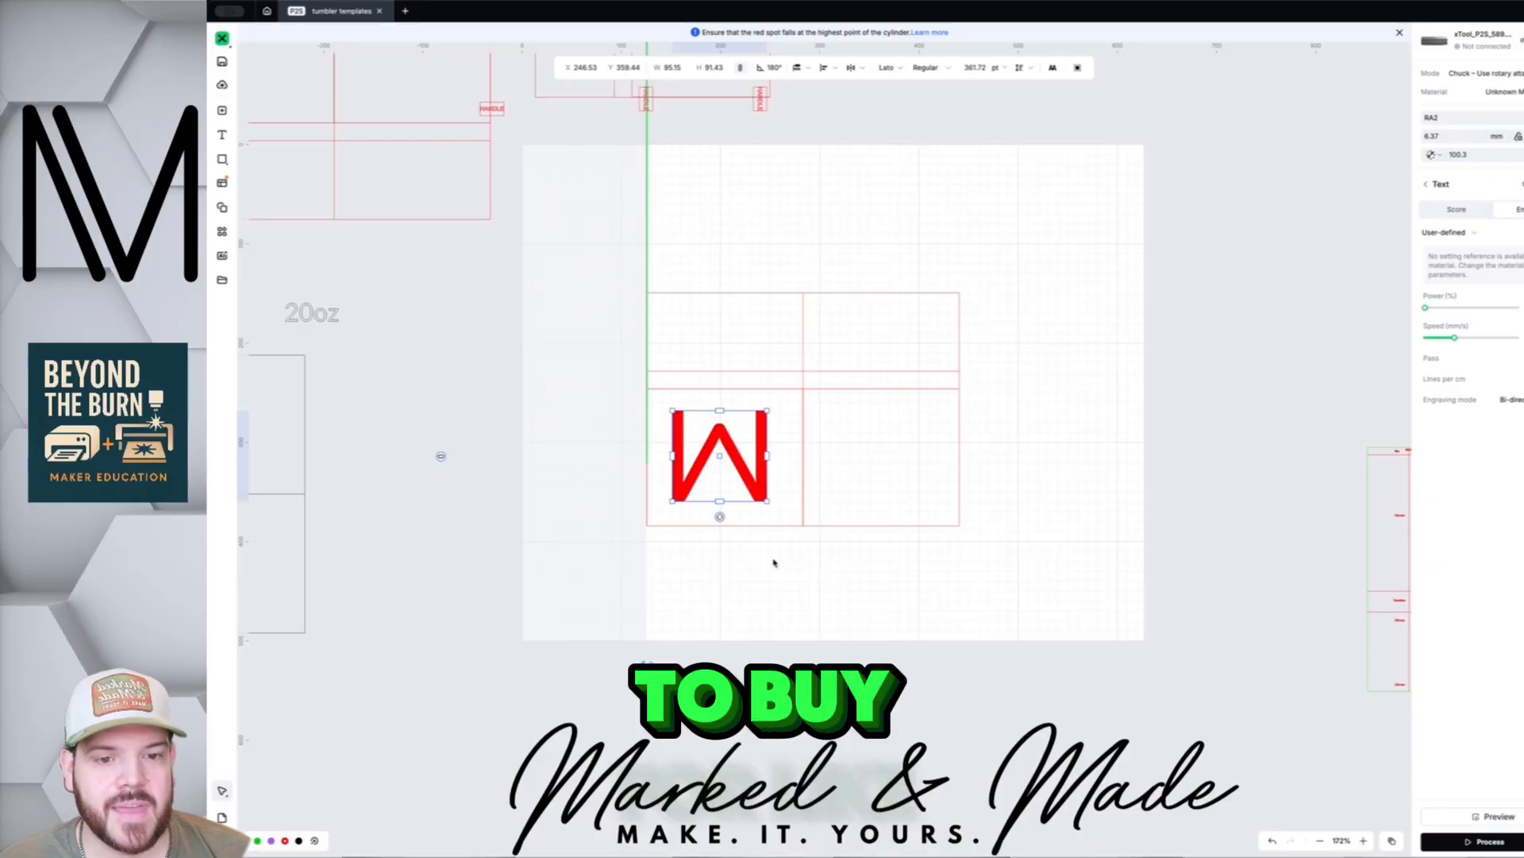
pyautogui.moveTo(734, 445); pyautogui.dragTo(736, 444)
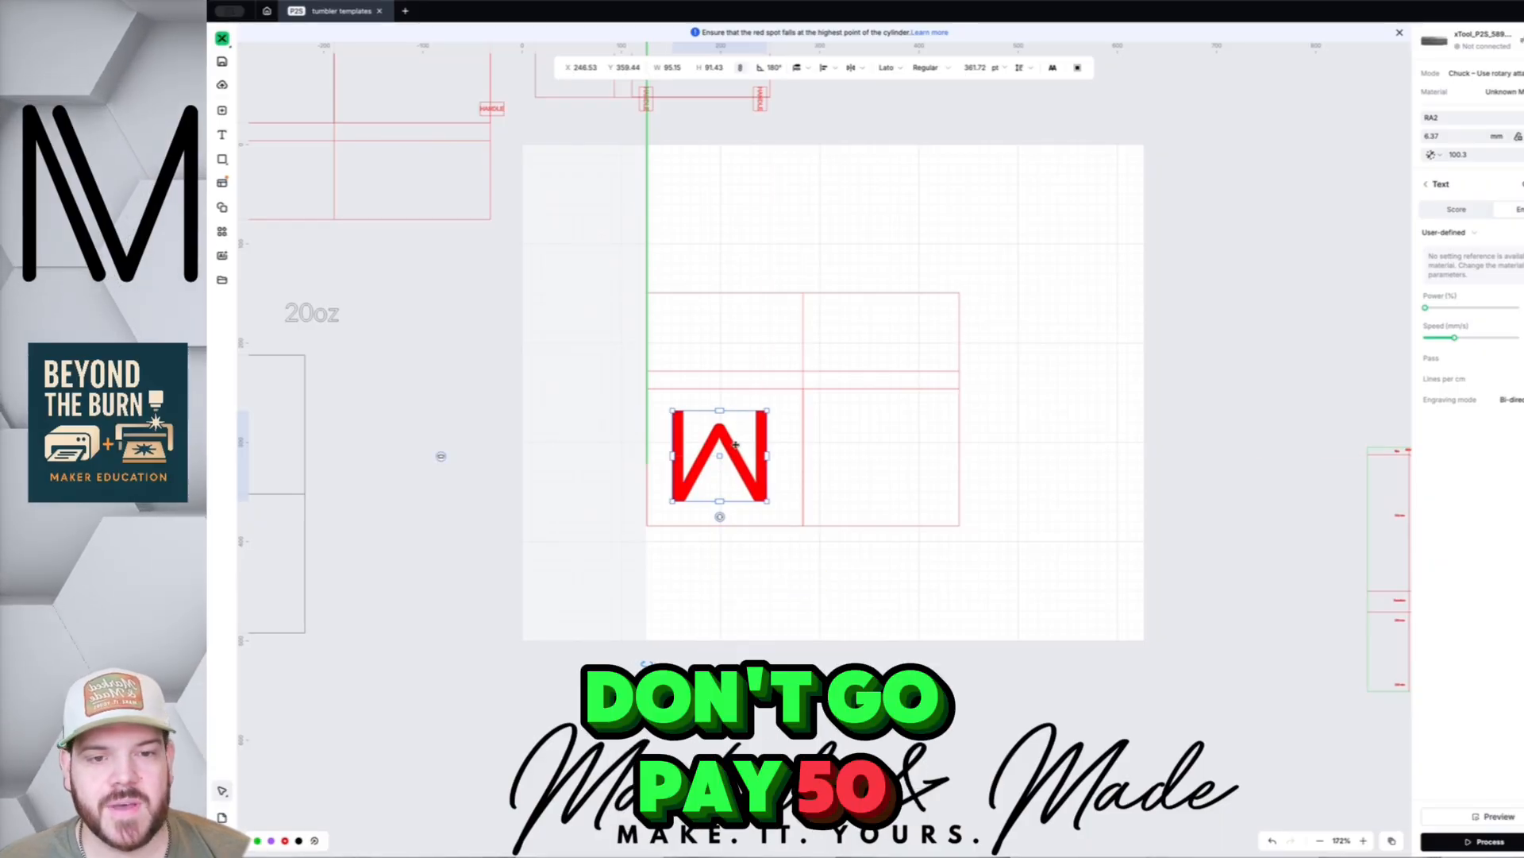
pyautogui.scroll(-4, 774, 512)
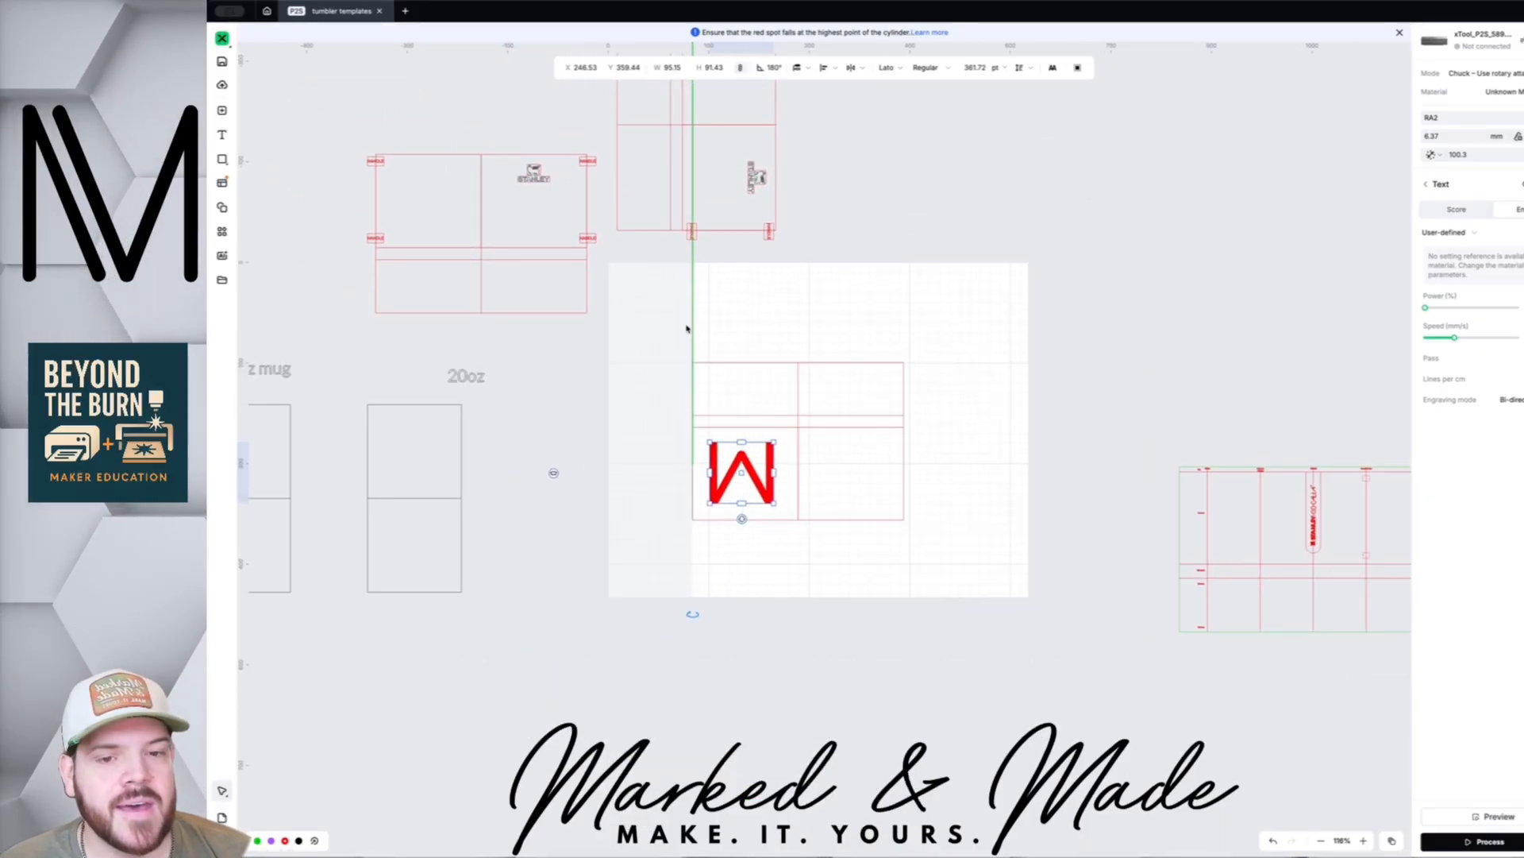
# - Select the whole template including the M, nudge it slightly down-right, and open the device list
pyautogui.moveTo(659, 333); pyautogui.dragTo(960, 619)
pyautogui.click(914, 579)
pyautogui.click(879, 500)
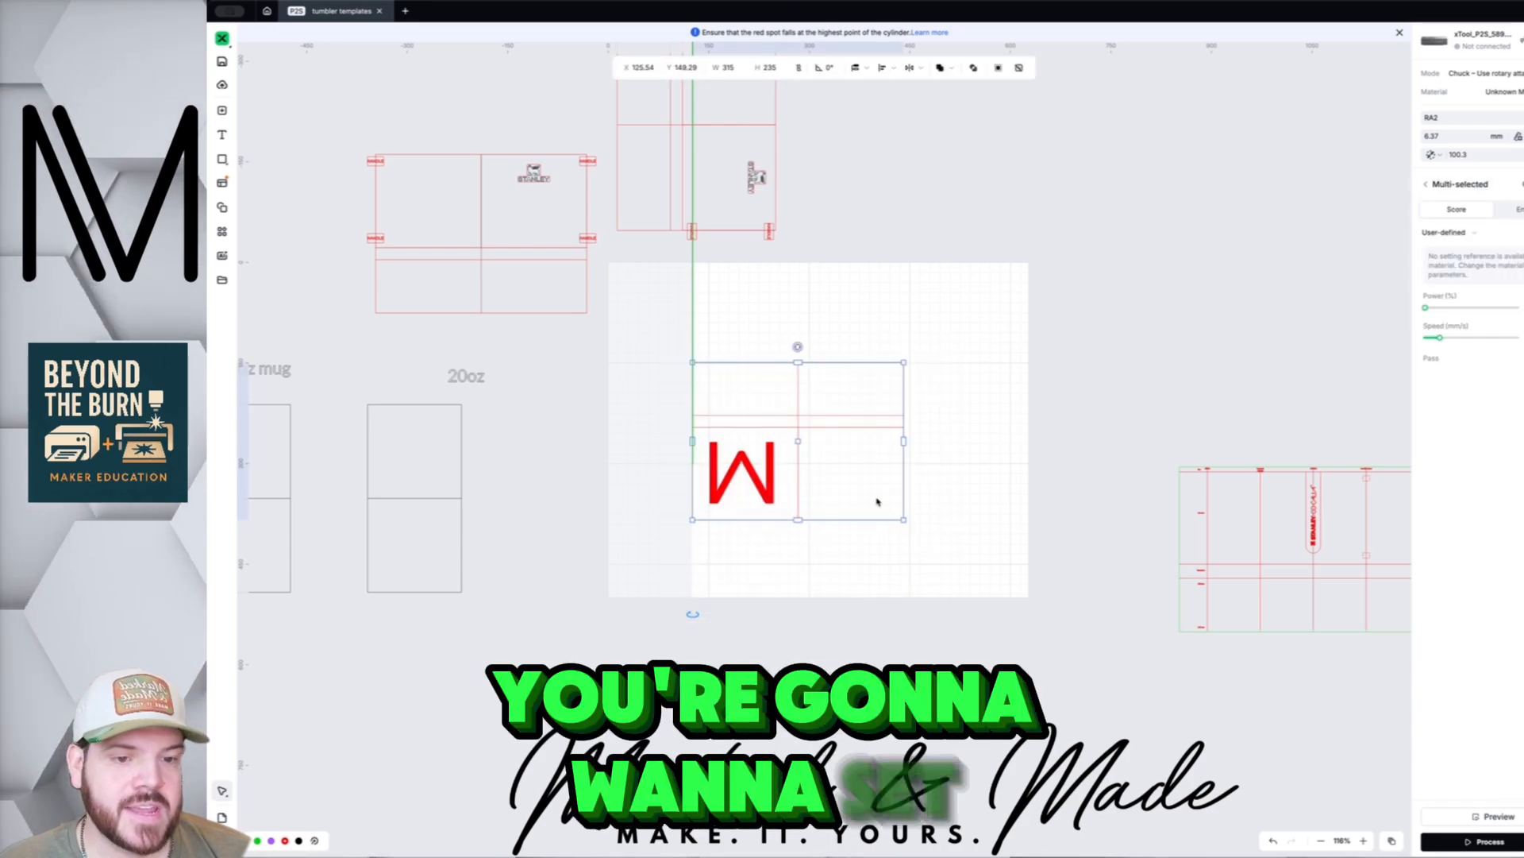
pyautogui.click(731, 457)
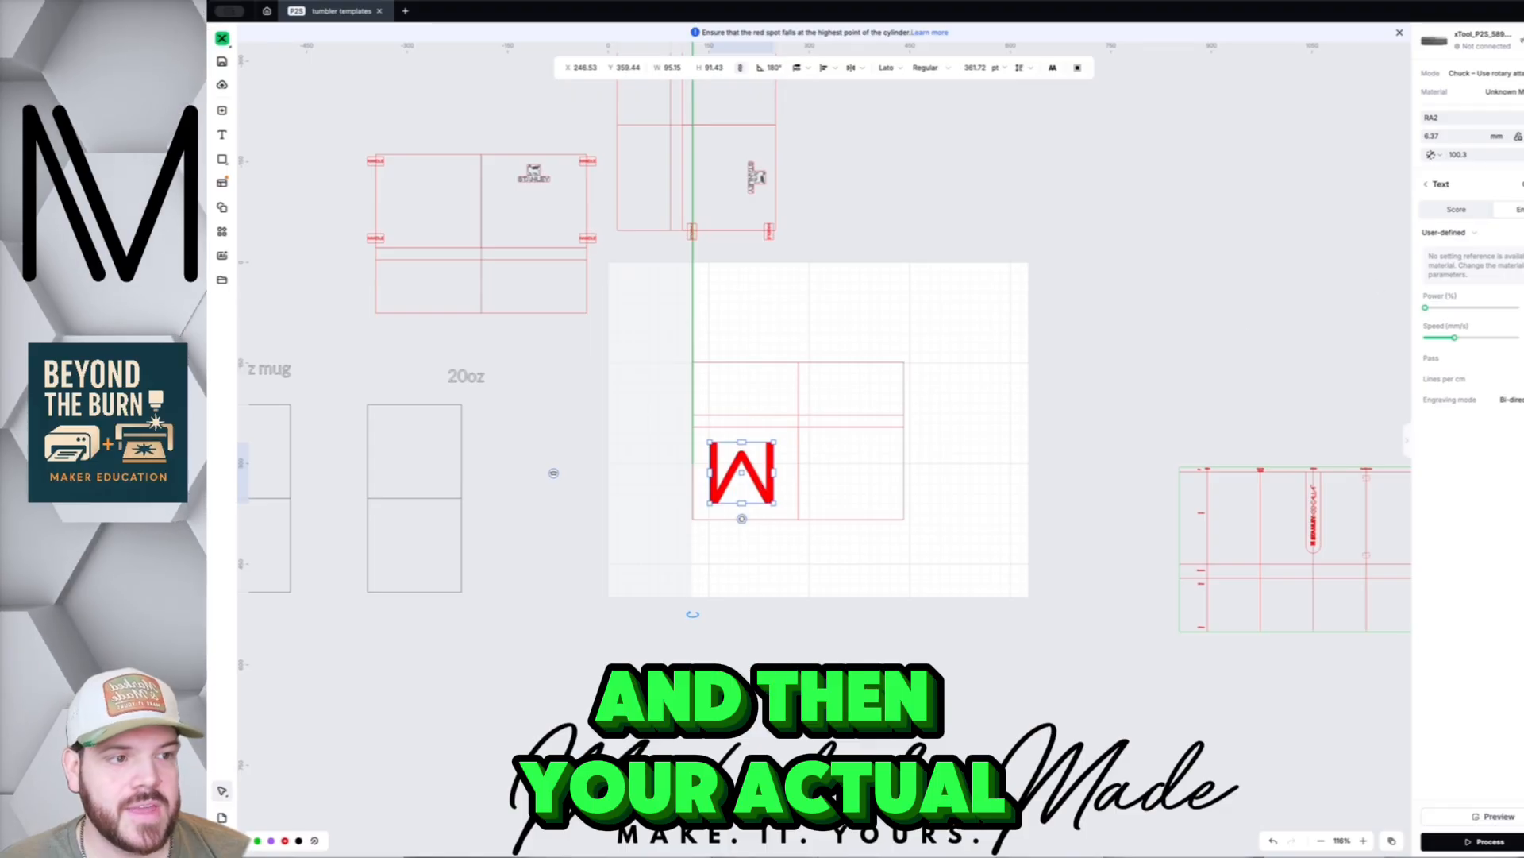
pyautogui.click(838, 389)
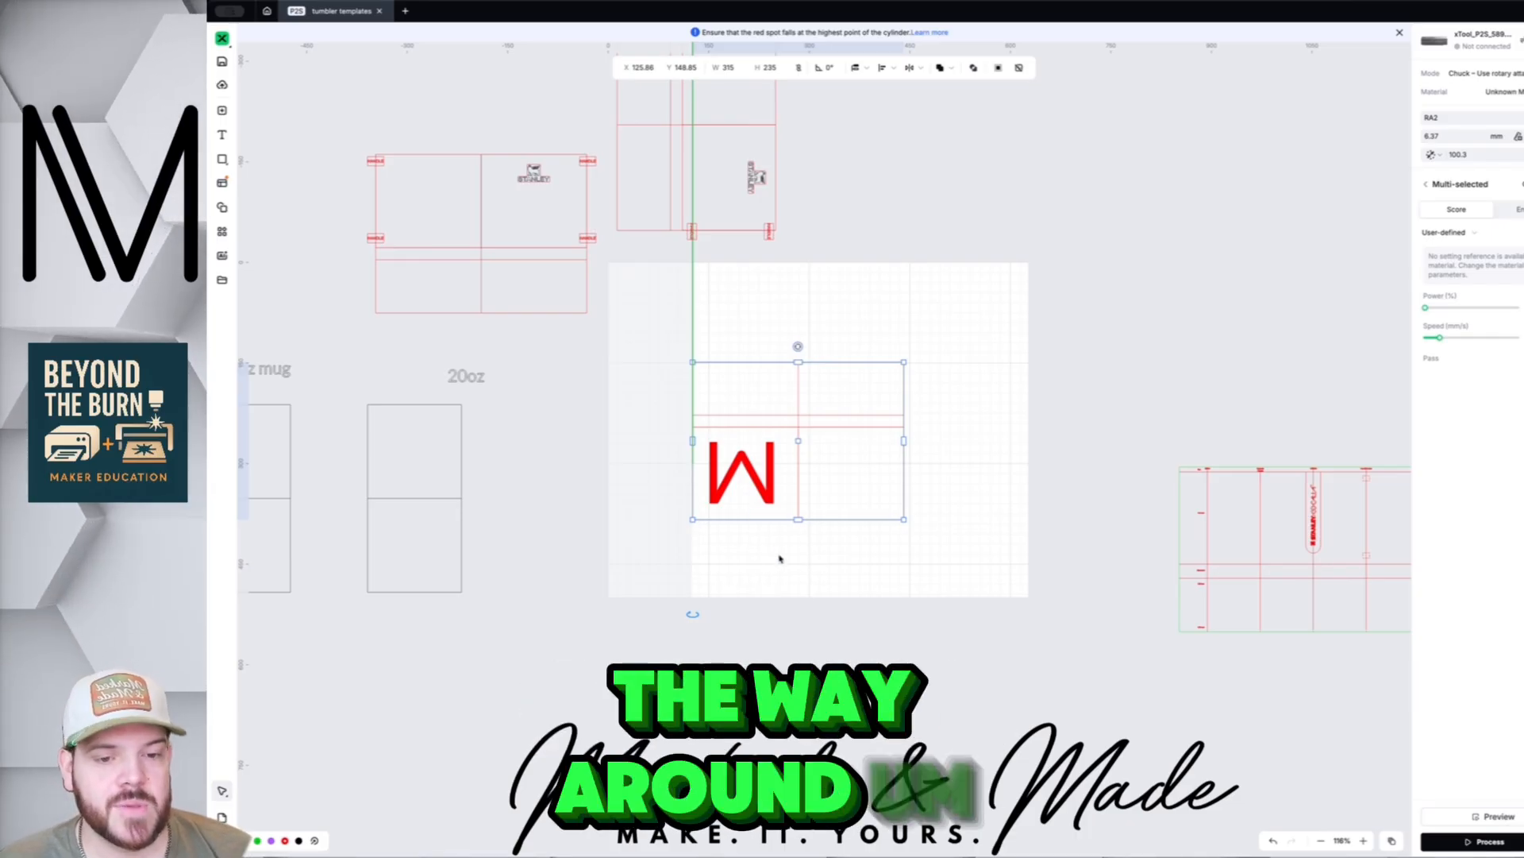
pyautogui.moveTo(664, 341); pyautogui.dragTo(905, 558)
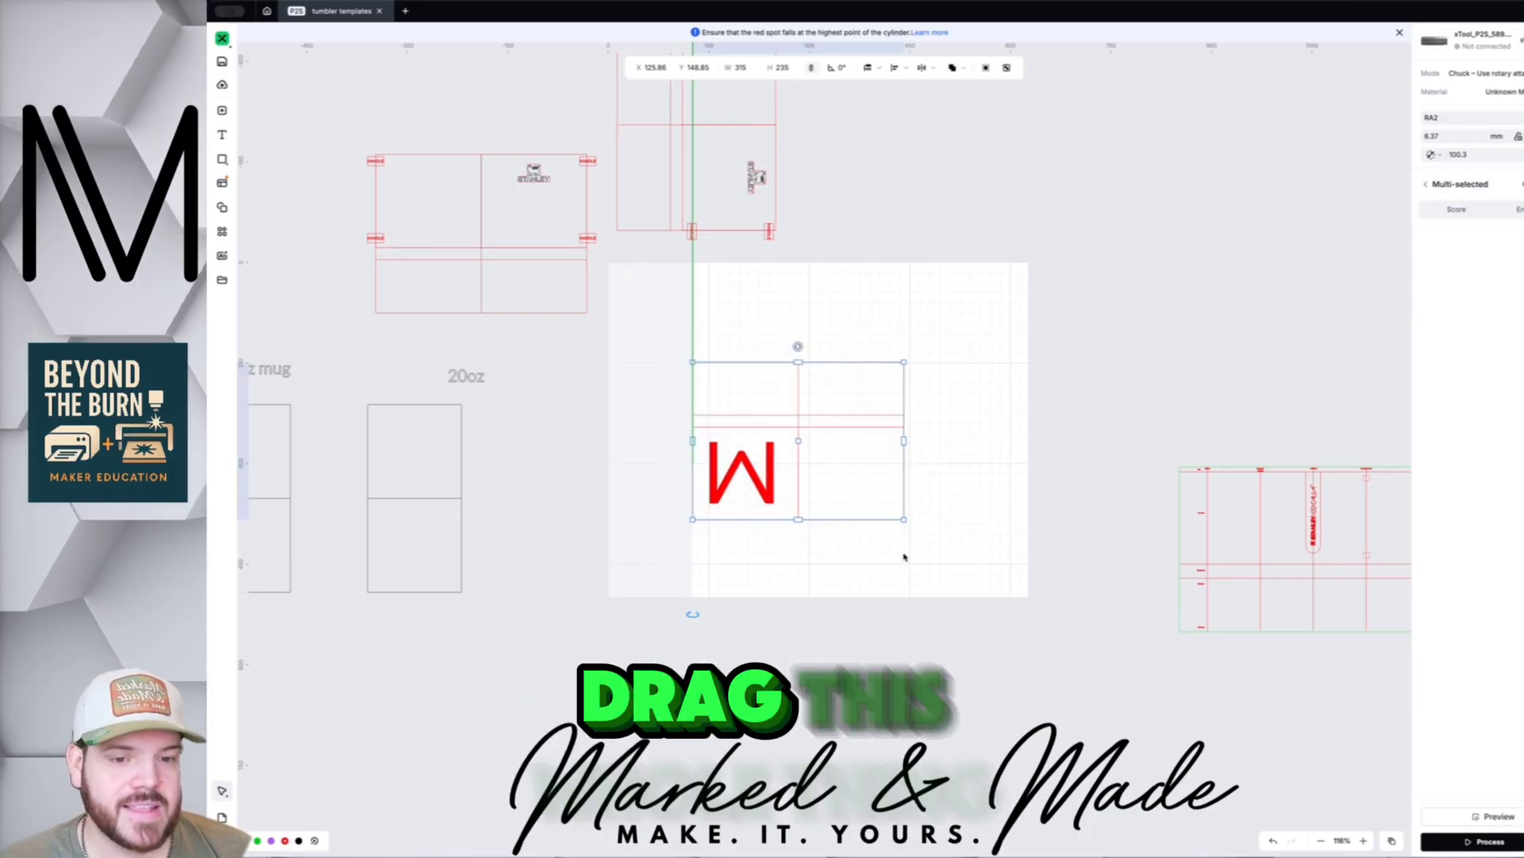
pyautogui.moveTo(793, 469); pyautogui.dragTo(795, 472)
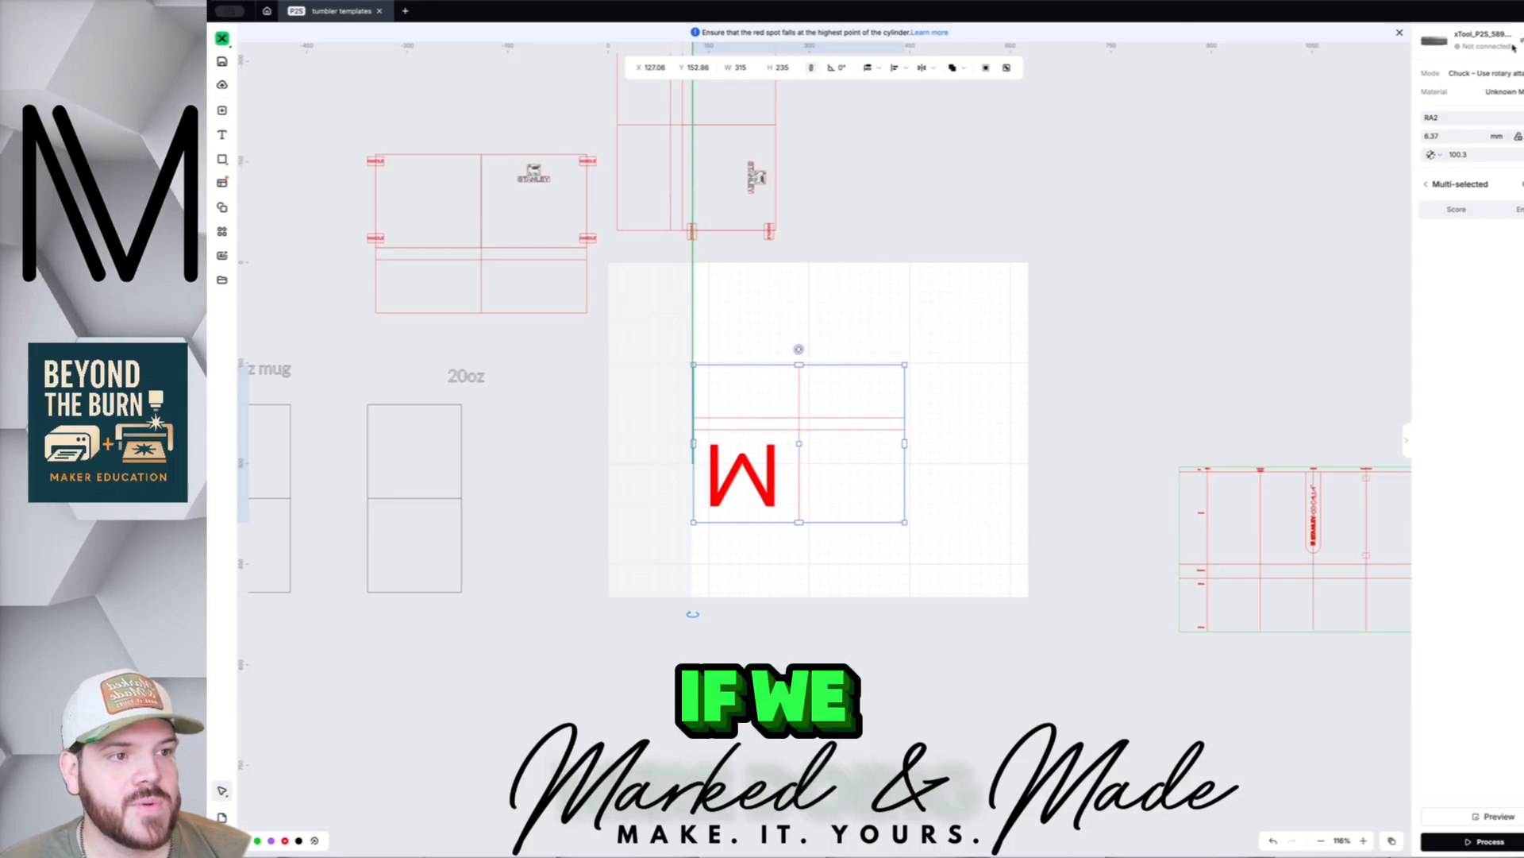
pyautogui.click(1481, 40)
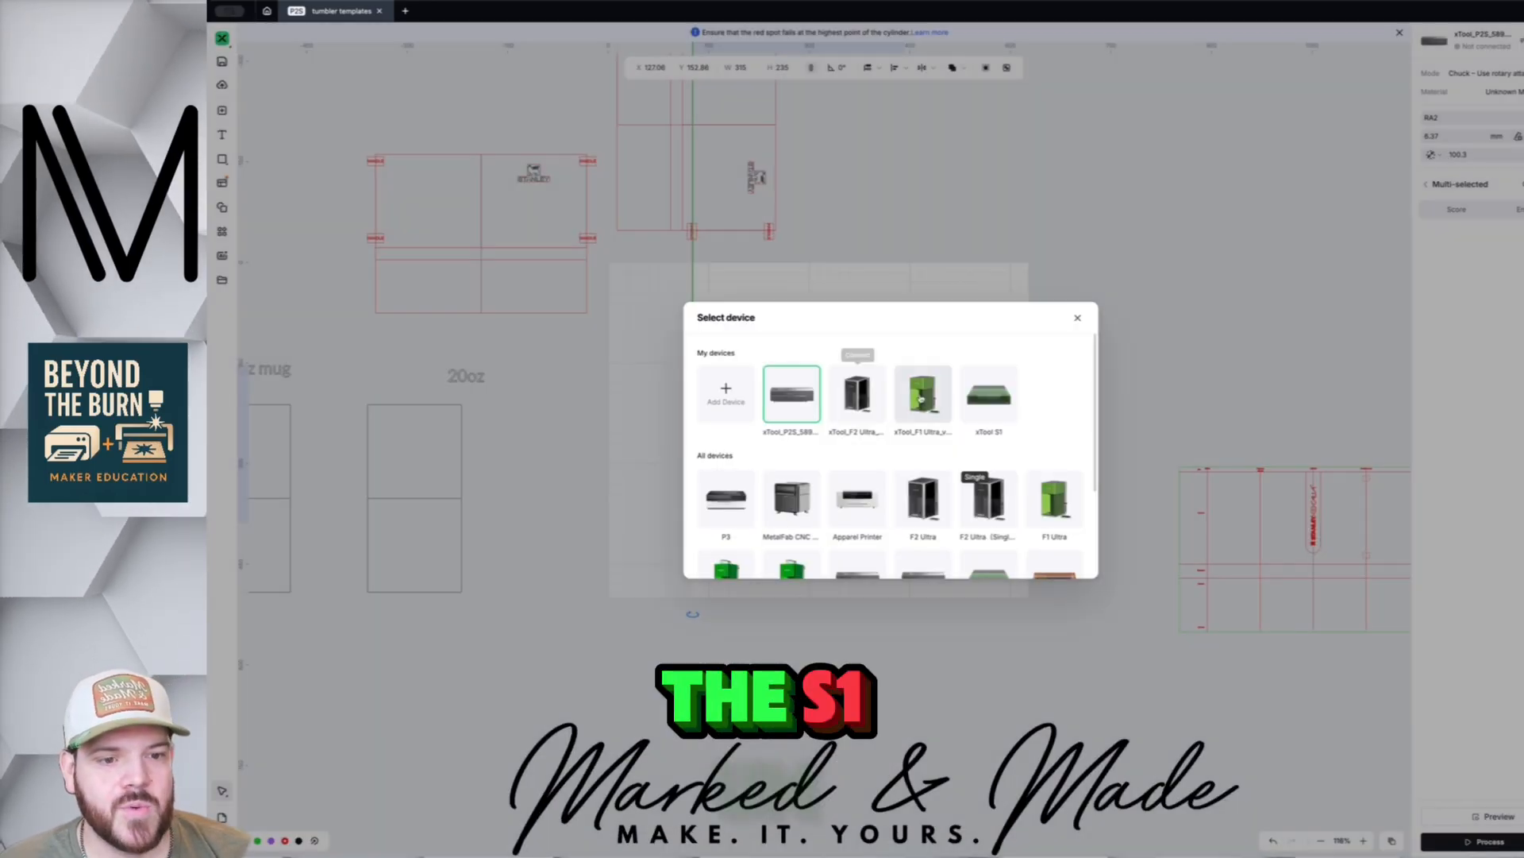